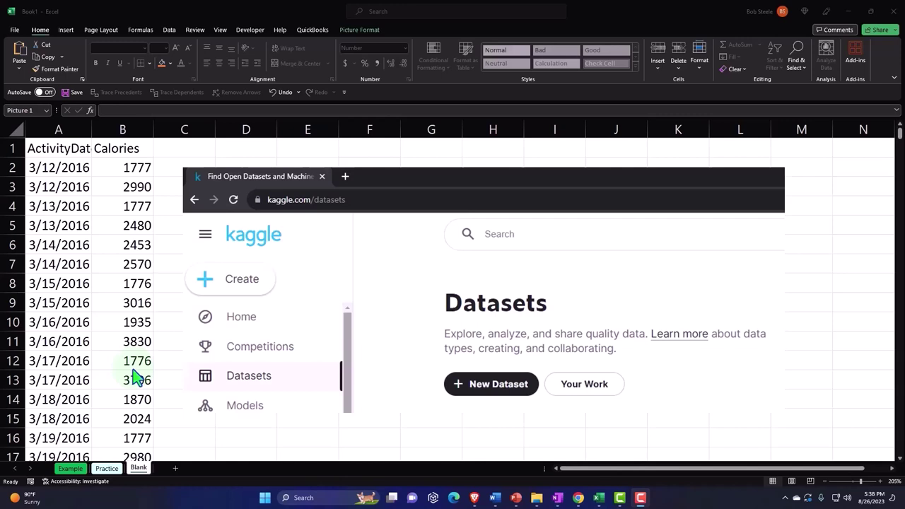
Step: Select the pasted Kaggle screenshot on the Blank sheet and scroll through the data
{"action": "left_click", "coordinate": [135, 304]}
{"action": "scroll", "coordinate": [135, 304], "scroll_direction": "down", "scroll_amount": 1}
{"action": "scroll", "coordinate": [135, 304], "scroll_direction": "down", "scroll_amount": 2}
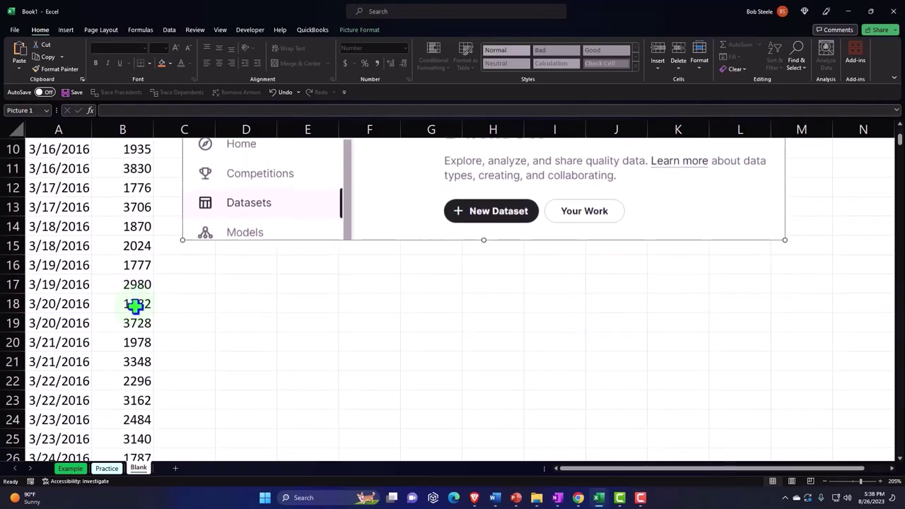
{"action": "scroll", "coordinate": [135, 304], "scroll_direction": "down", "scroll_amount": 1}
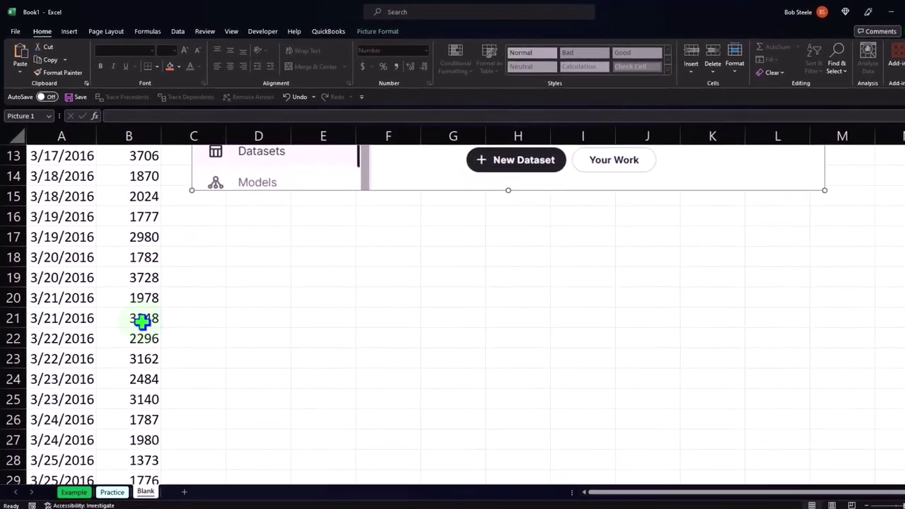
{"action": "scroll", "coordinate": [135, 304], "scroll_direction": "up", "scroll_amount": 1}
{"action": "scroll", "coordinate": [170, 382], "scroll_direction": "up", "scroll_amount": 3}
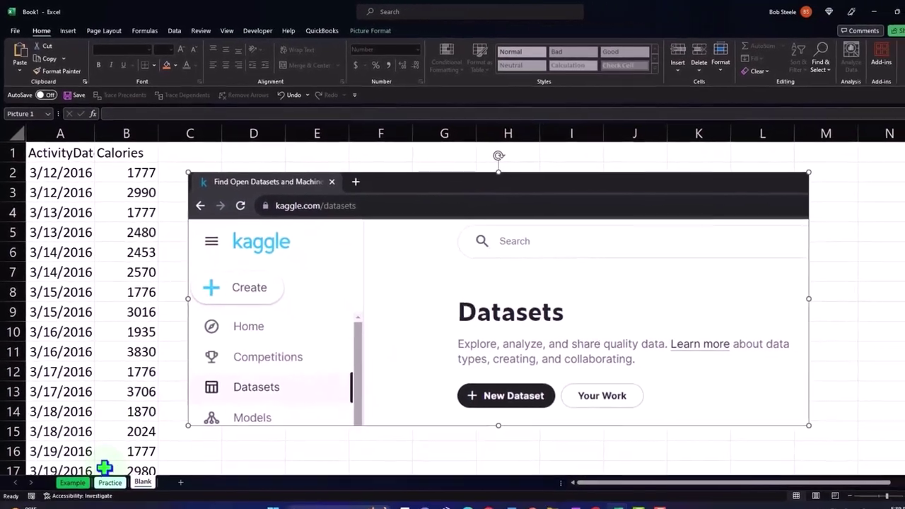
Step: Review the Example sheet's finished Calories table (Mean 2,189, Max 4,562), histogram and variance formulas
{"action": "left_click", "coordinate": [74, 469]}
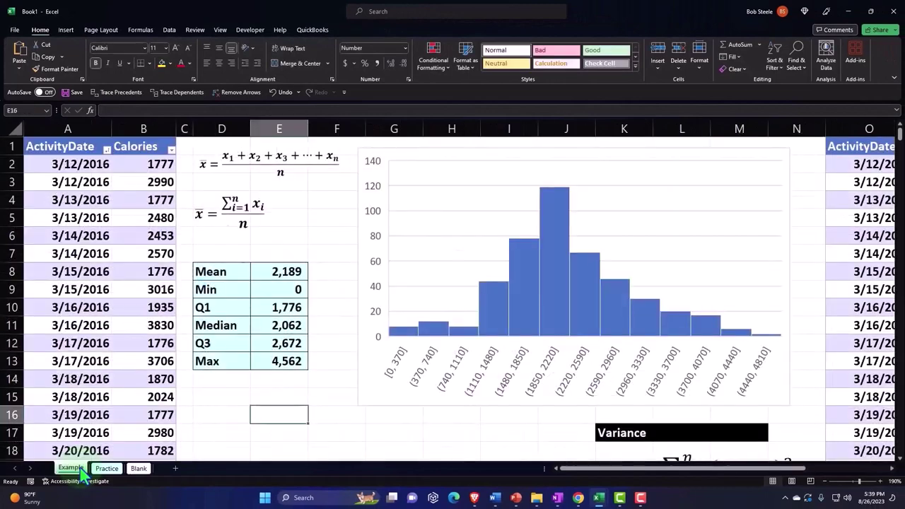
{"action": "left_click", "coordinate": [153, 199]}
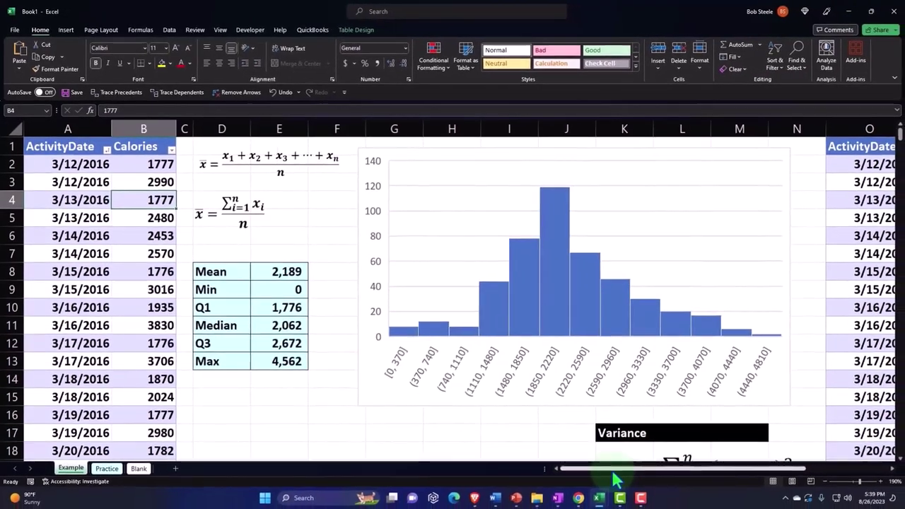
{"action": "left_click_drag", "start_coordinate": [616, 481], "coordinate": [703, 479]}
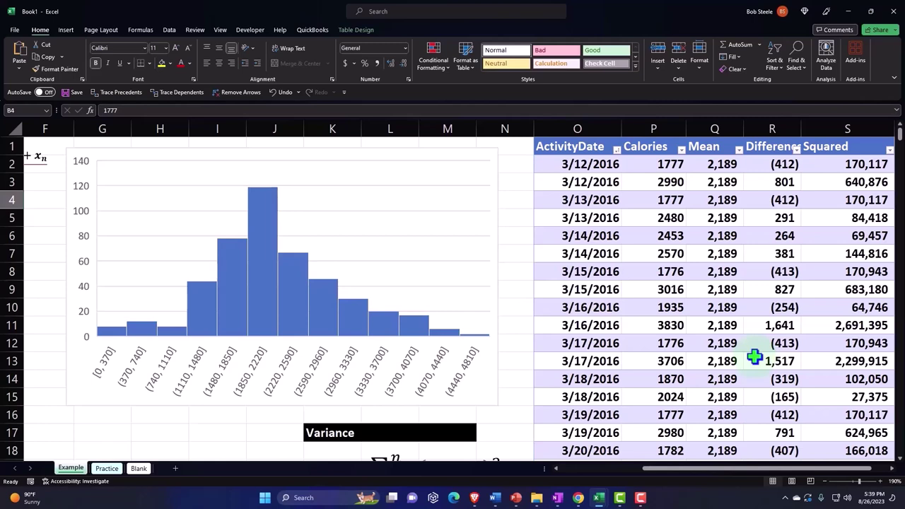
{"action": "scroll", "coordinate": [754, 357], "scroll_direction": "down", "scroll_amount": 2}
{"action": "scroll", "coordinate": [754, 357], "scroll_direction": "down", "scroll_amount": 1}
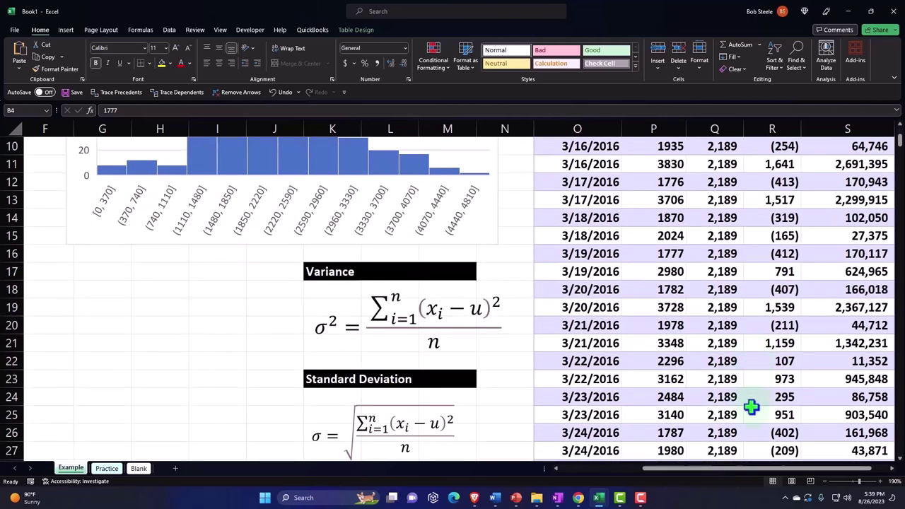
{"action": "left_click_drag", "start_coordinate": [728, 467], "coordinate": [497, 477]}
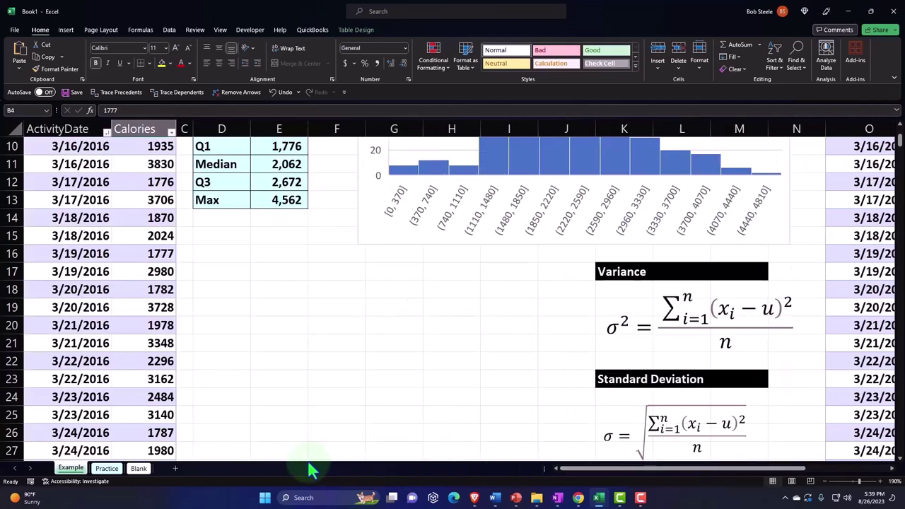
Step: Delete the Kaggle picture from the Blank sheet and select every cell
{"action": "left_click", "coordinate": [139, 470]}
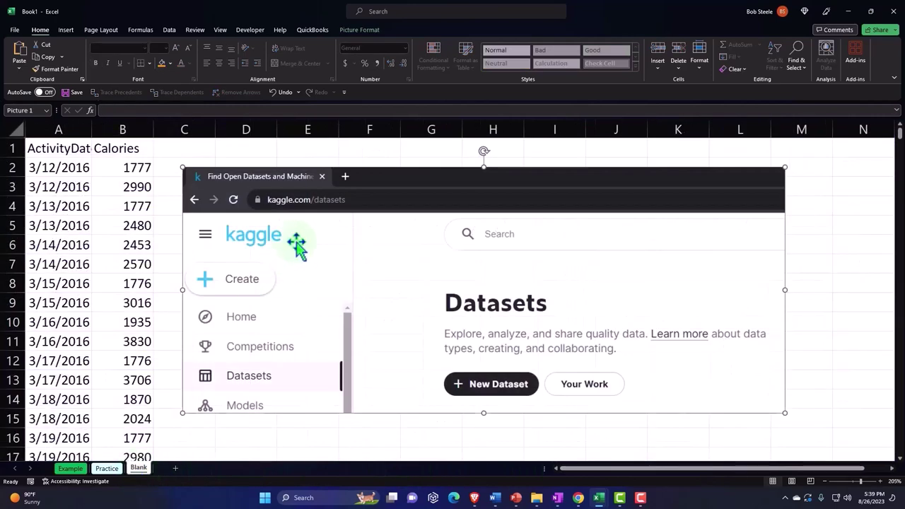
{"action": "key", "text": "Delete"}
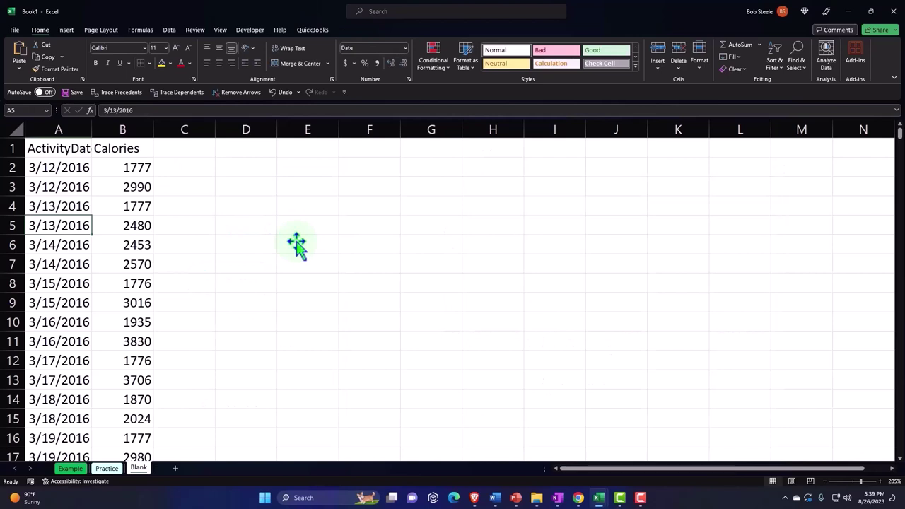
{"action": "left_click", "coordinate": [15, 128]}
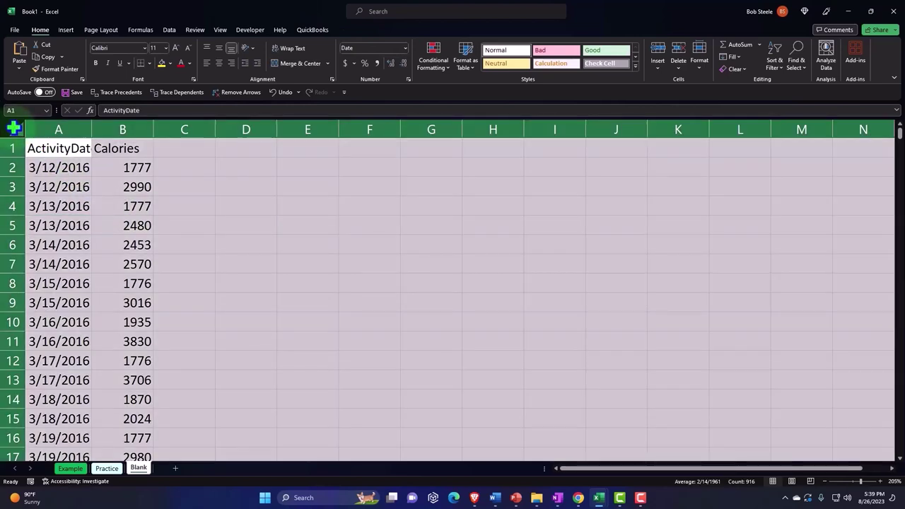
Step: Format all cells as Currency with 0 decimals, no symbol and red parenthesized negatives
{"action": "right_click", "coordinate": [317, 212]}
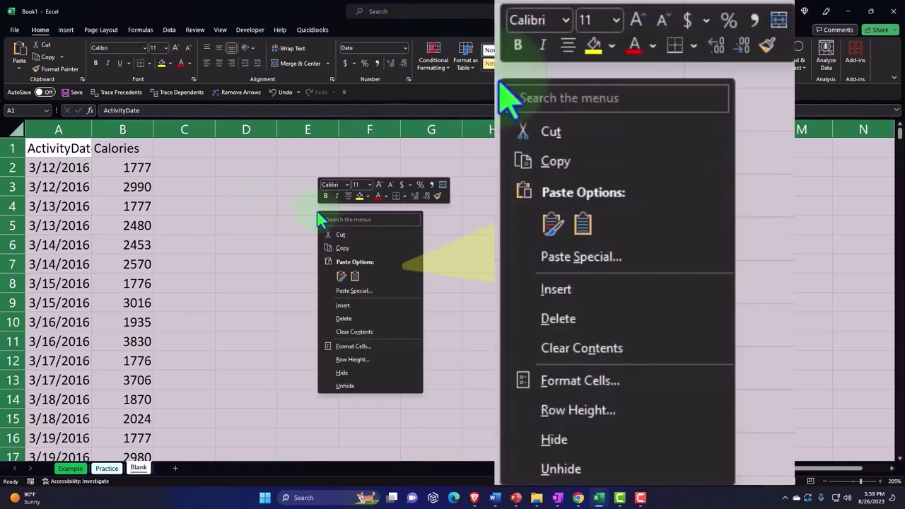
{"action": "left_click", "coordinate": [357, 346]}
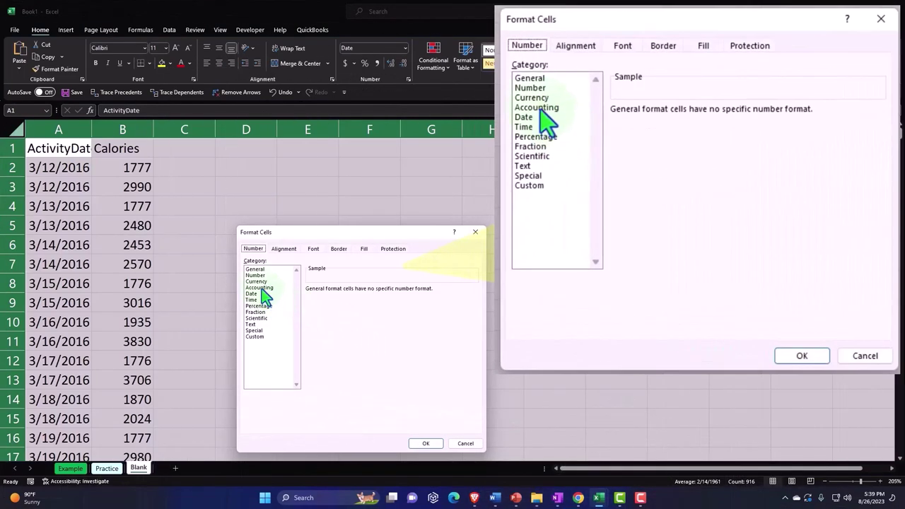
{"action": "left_click", "coordinate": [258, 281]}
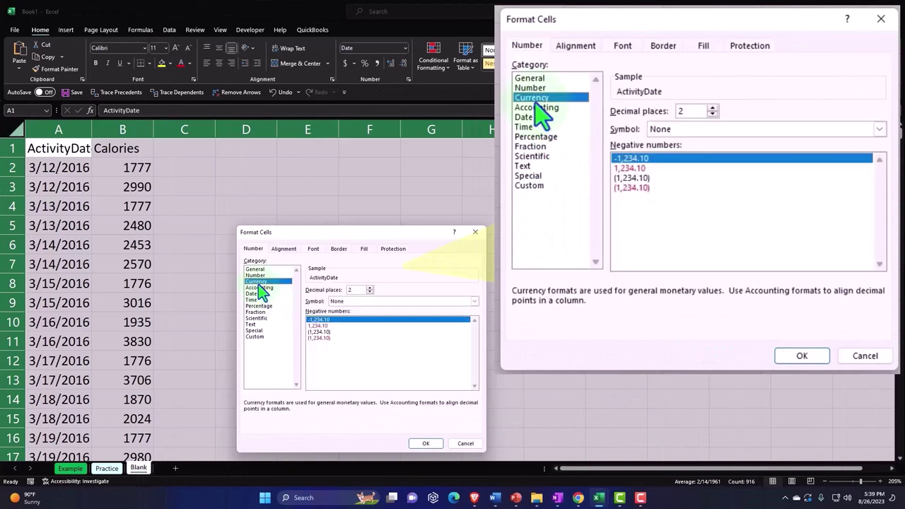
{"action": "left_click", "coordinate": [321, 338]}
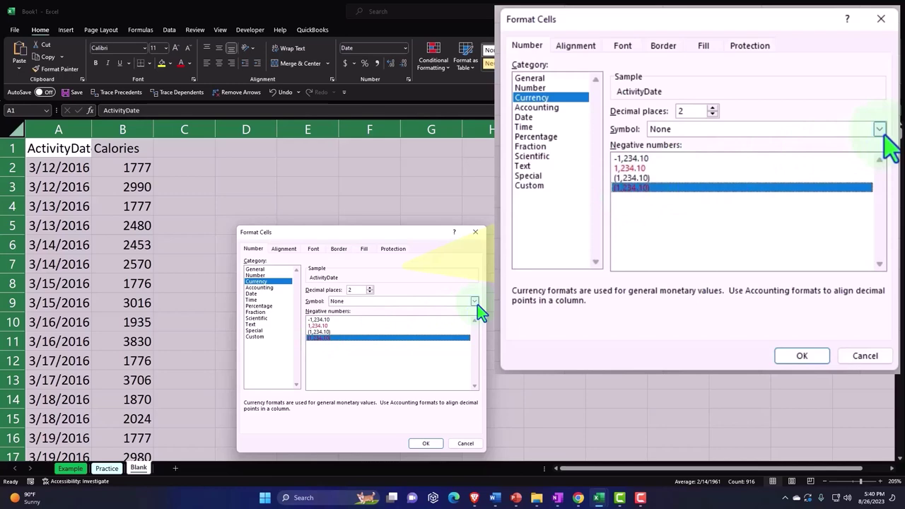
{"action": "left_click", "coordinate": [368, 292]}
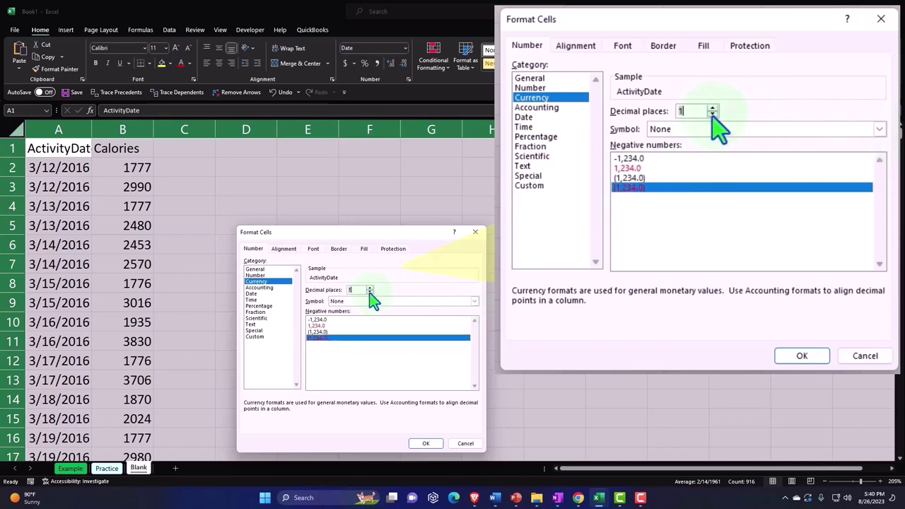
{"action": "left_click", "coordinate": [369, 292]}
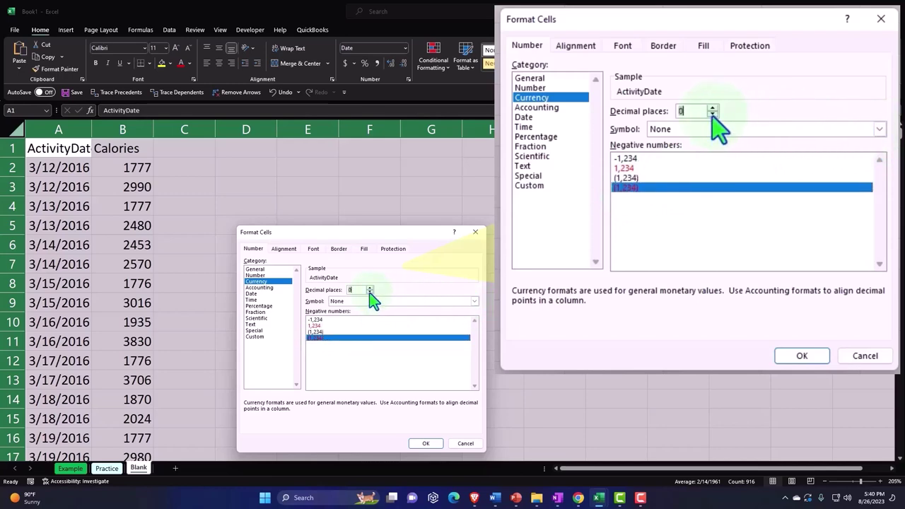
{"action": "left_click", "coordinate": [428, 443]}
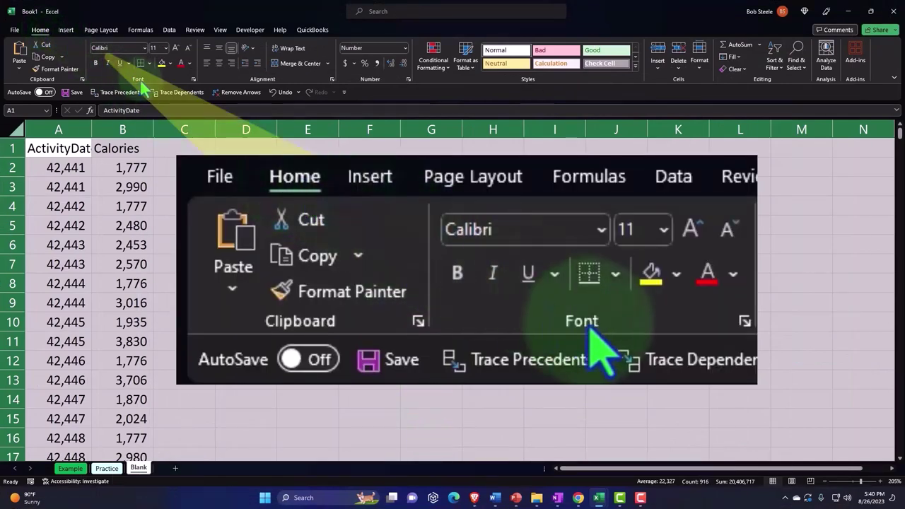
Step: Bold the sheet, then check B5 (Calories 2,480) and A4 (date now serial 42,442)
{"action": "left_click", "coordinate": [96, 63]}
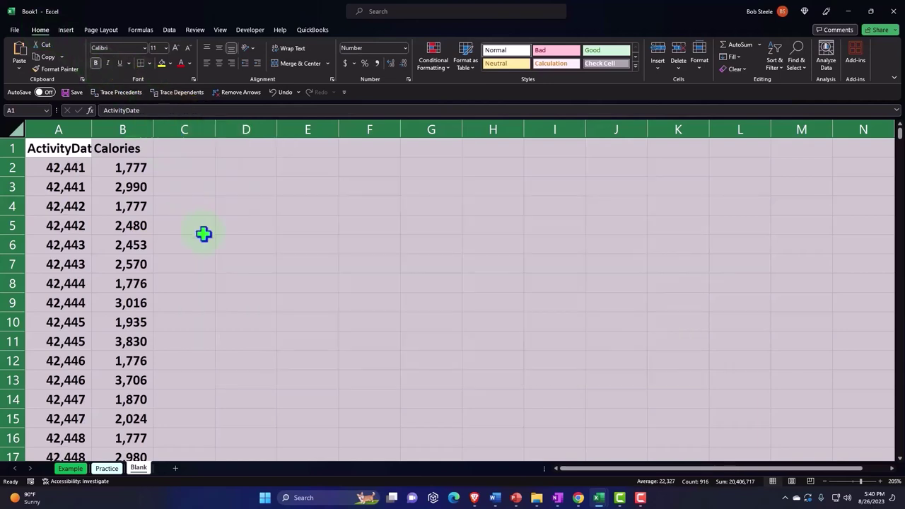
{"action": "left_click", "coordinate": [204, 232]}
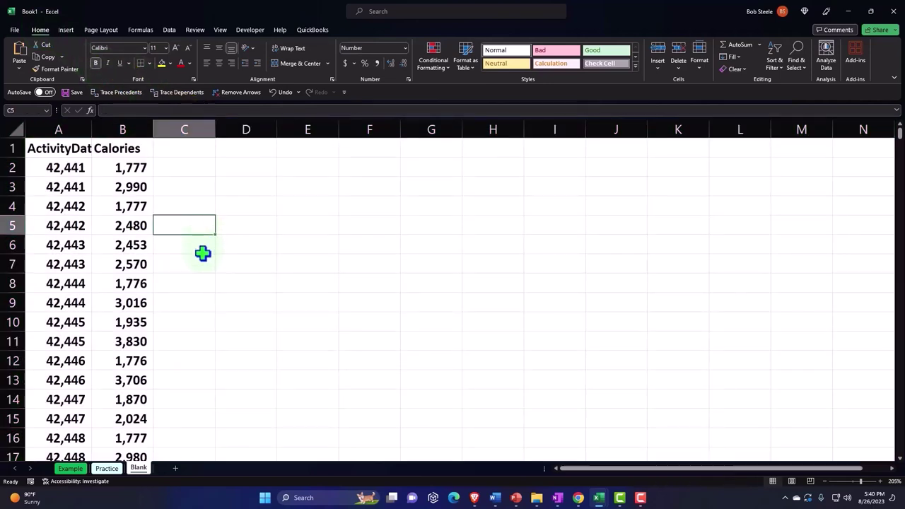
{"action": "scroll", "coordinate": [203, 253], "scroll_direction": "up", "scroll_amount": 1}
{"action": "scroll", "coordinate": [203, 253], "scroll_direction": "up", "scroll_amount": 1}
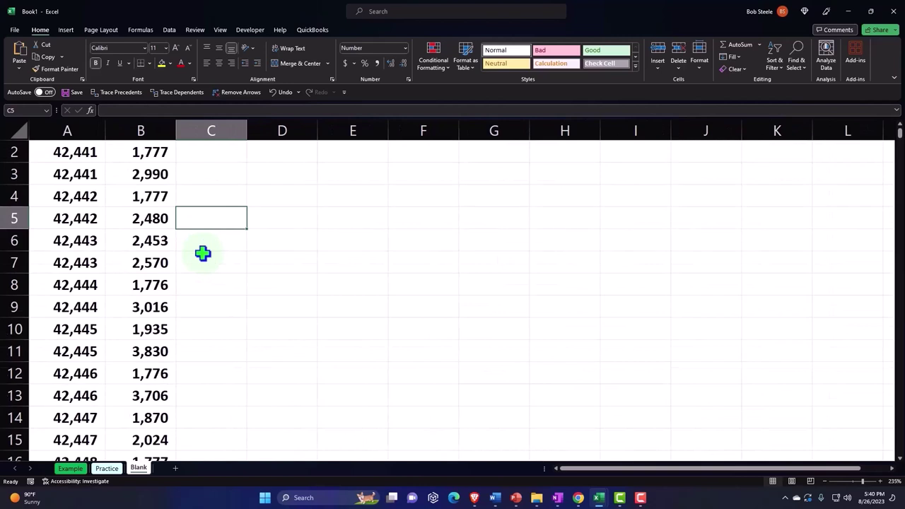
{"action": "scroll", "coordinate": [203, 253], "scroll_direction": "up", "scroll_amount": 1}
{"action": "scroll", "coordinate": [204, 252], "scroll_direction": "up", "scroll_amount": 1}
{"action": "scroll", "coordinate": [230, 319], "scroll_direction": "up", "scroll_amount": 1}
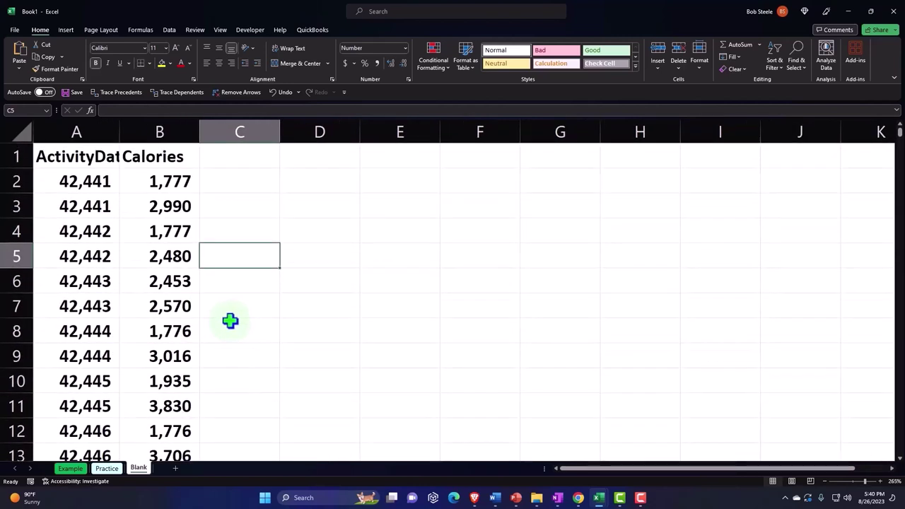
{"action": "left_click", "coordinate": [164, 254]}
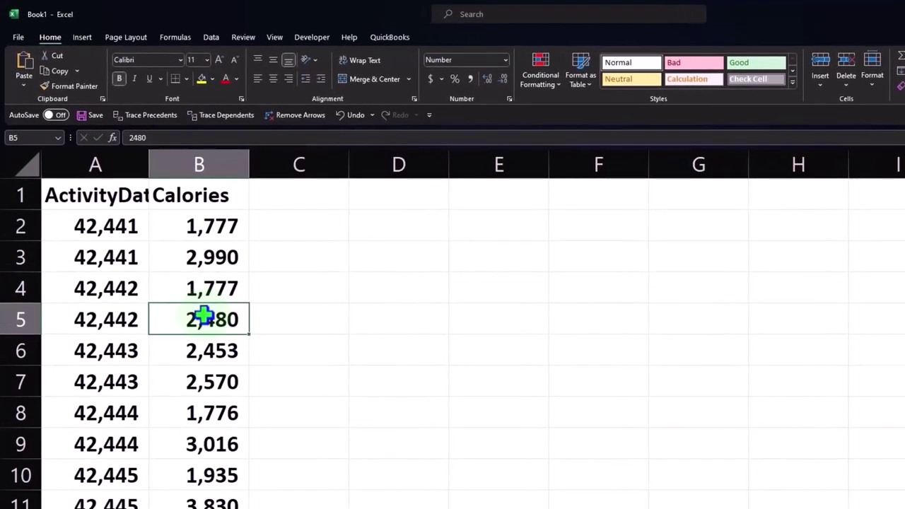
{"action": "left_click", "coordinate": [131, 294]}
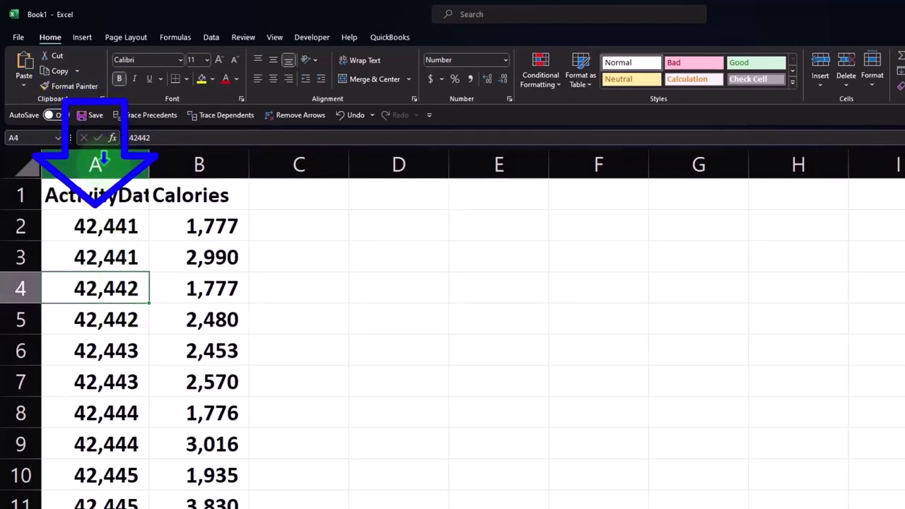
{"action": "left_click", "coordinate": [97, 163]}
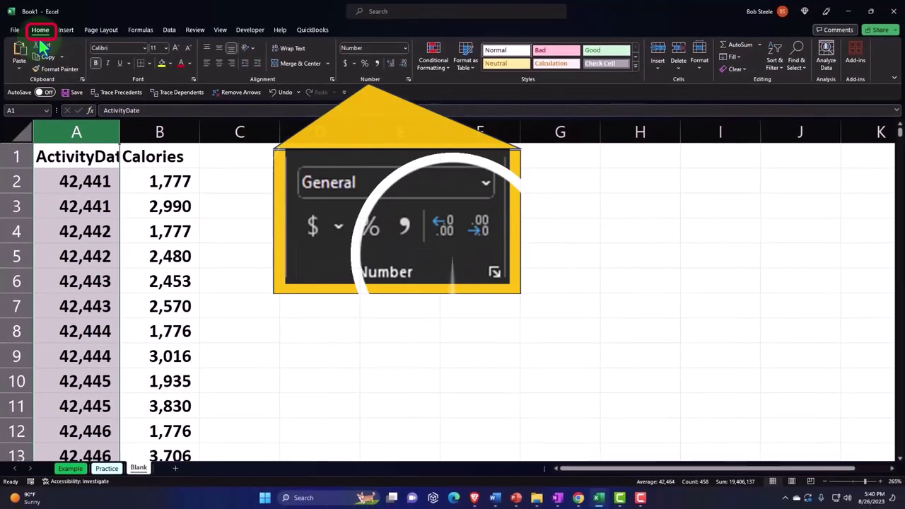
{"action": "left_click", "coordinate": [405, 48]}
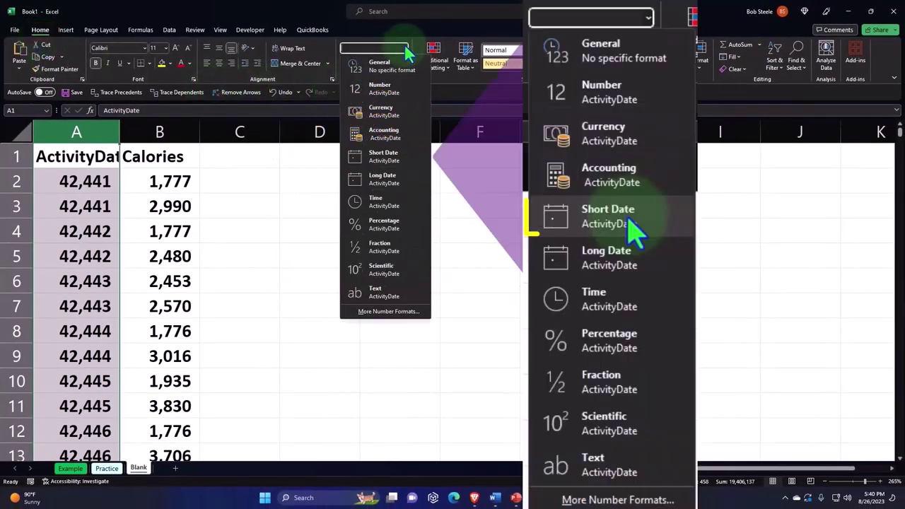
{"action": "left_click", "coordinate": [396, 163]}
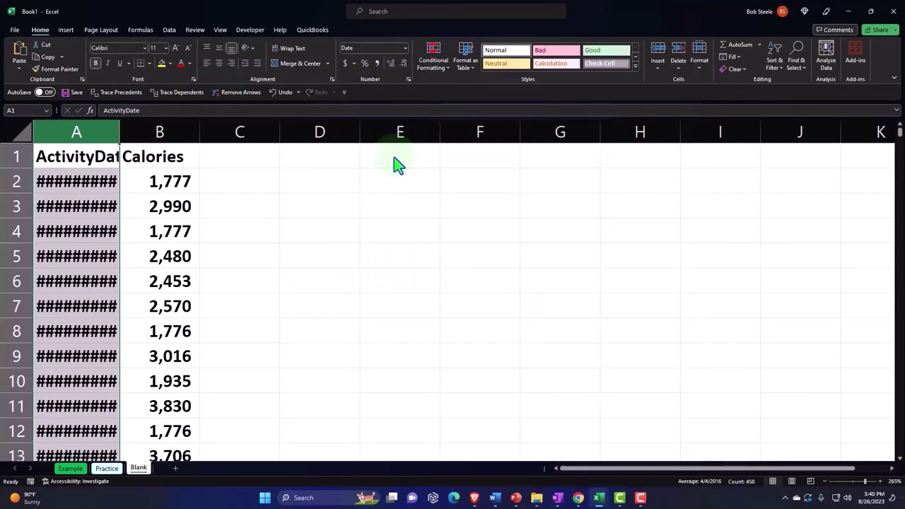
{"action": "left_click", "coordinate": [405, 50]}
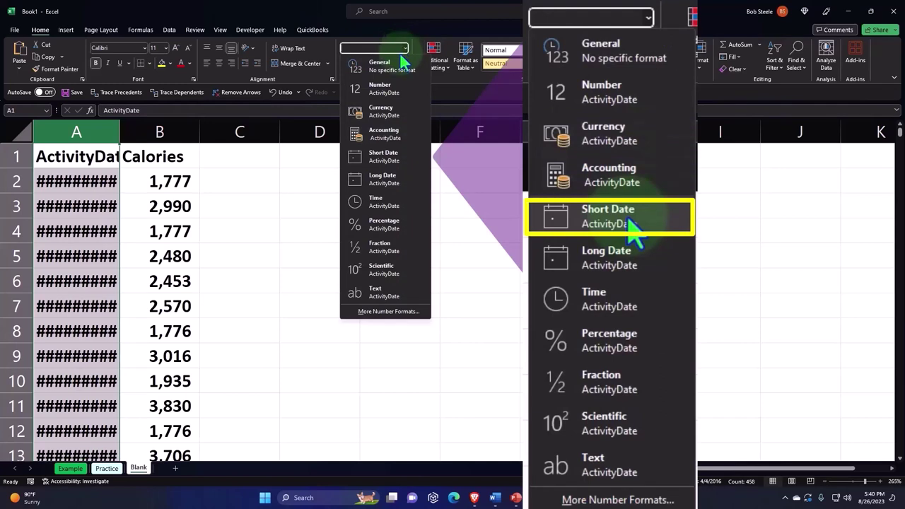
{"action": "left_click", "coordinate": [383, 159]}
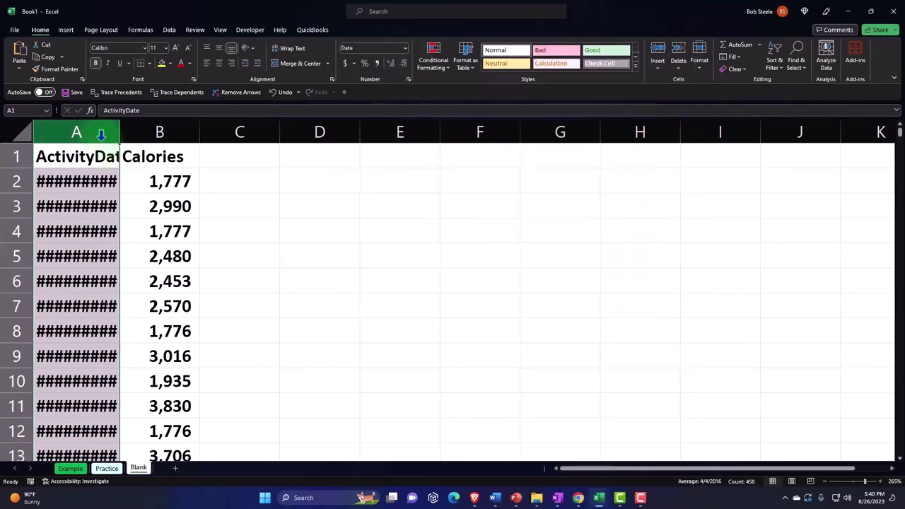
{"action": "left_click_drag", "start_coordinate": [120, 130], "coordinate": [135, 131]}
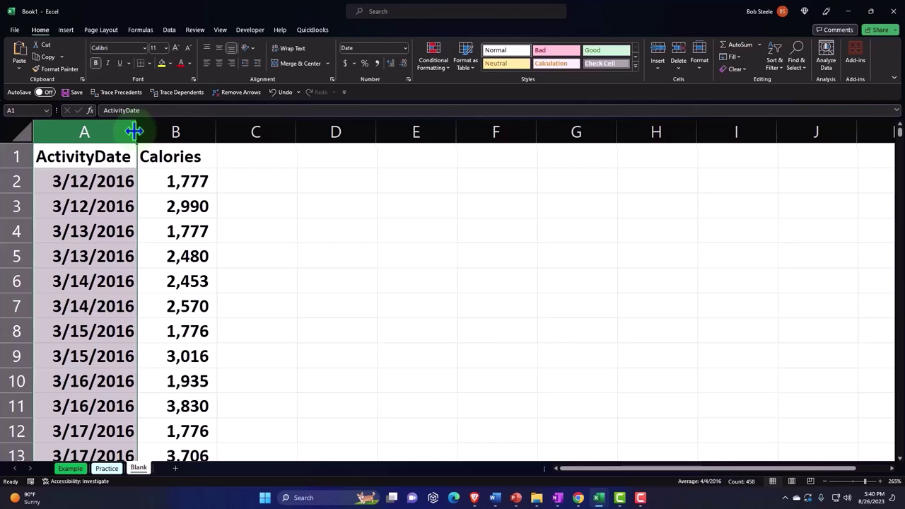
{"action": "left_click", "coordinate": [275, 235]}
{"action": "scroll", "coordinate": [275, 235], "scroll_direction": "down", "scroll_amount": 2}
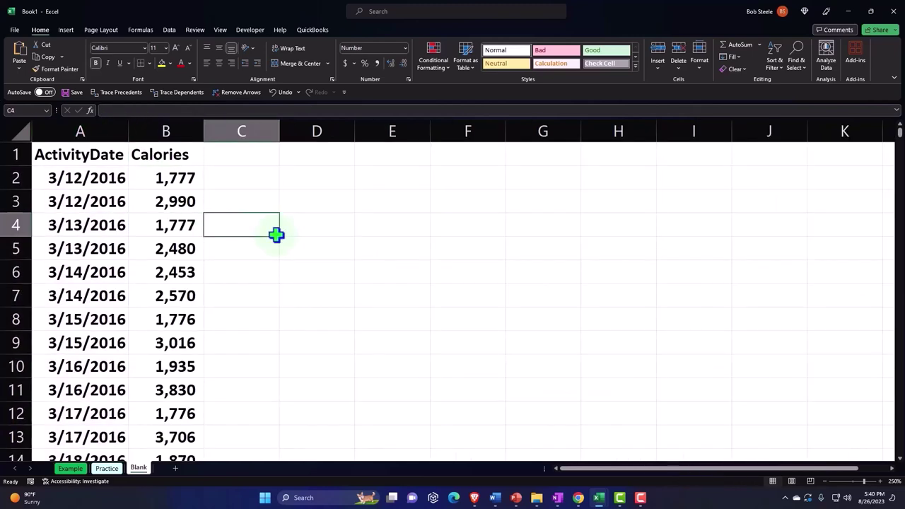
{"action": "scroll", "coordinate": [275, 234], "scroll_direction": "down", "scroll_amount": 1}
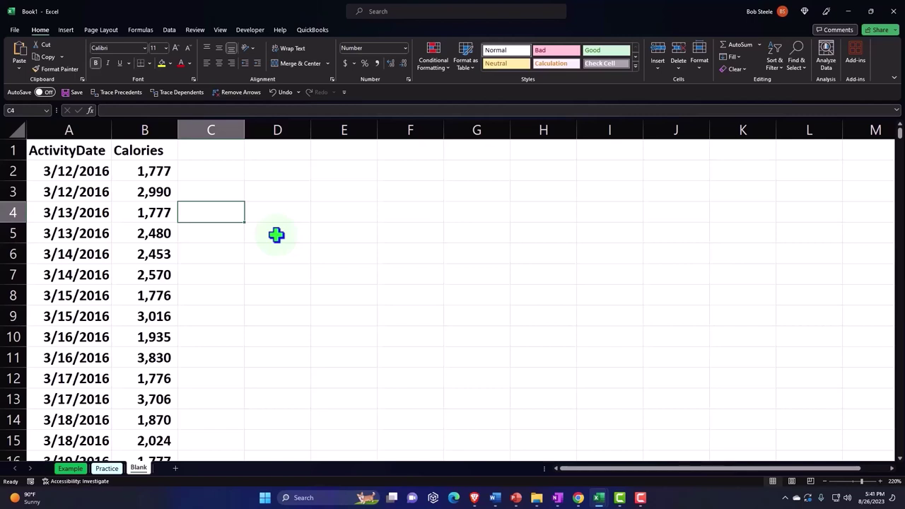
{"action": "left_click", "coordinate": [144, 235]}
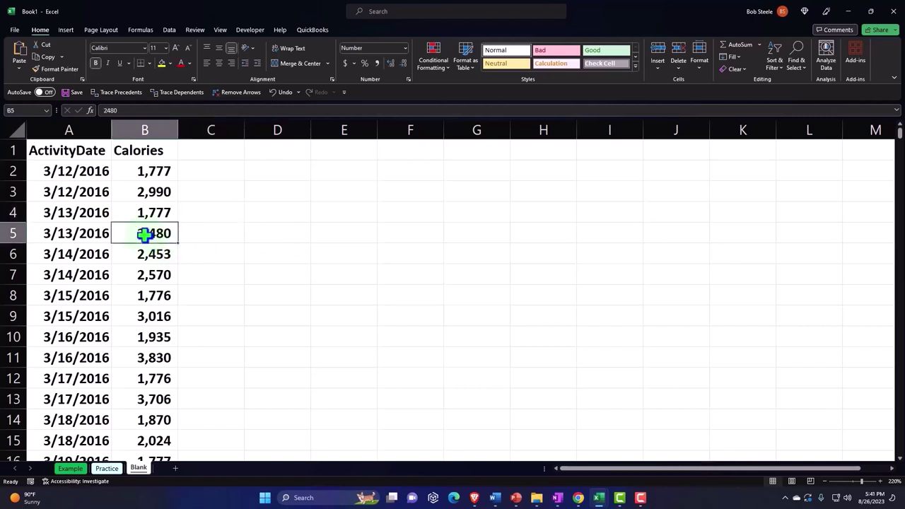
Step: Convert the range $A$1:$B$458 into a table with headers
{"action": "left_click", "coordinate": [65, 31]}
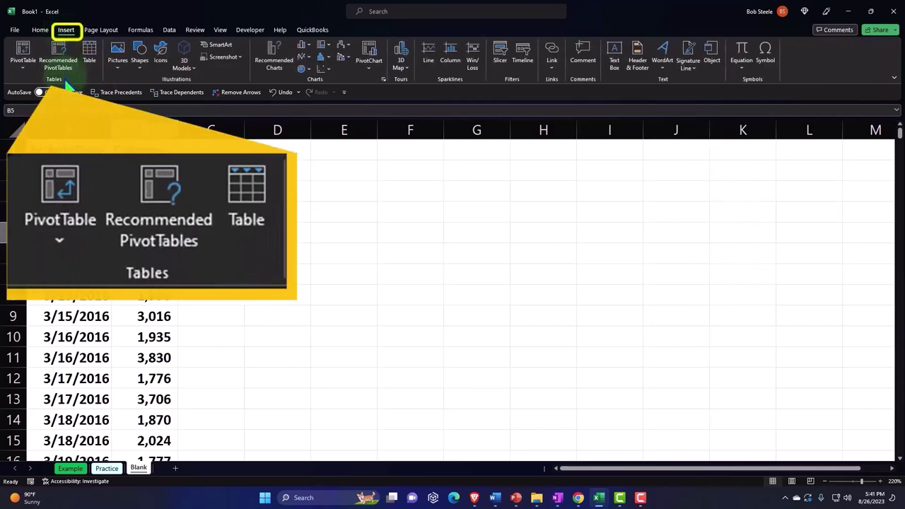
{"action": "left_click", "coordinate": [90, 56]}
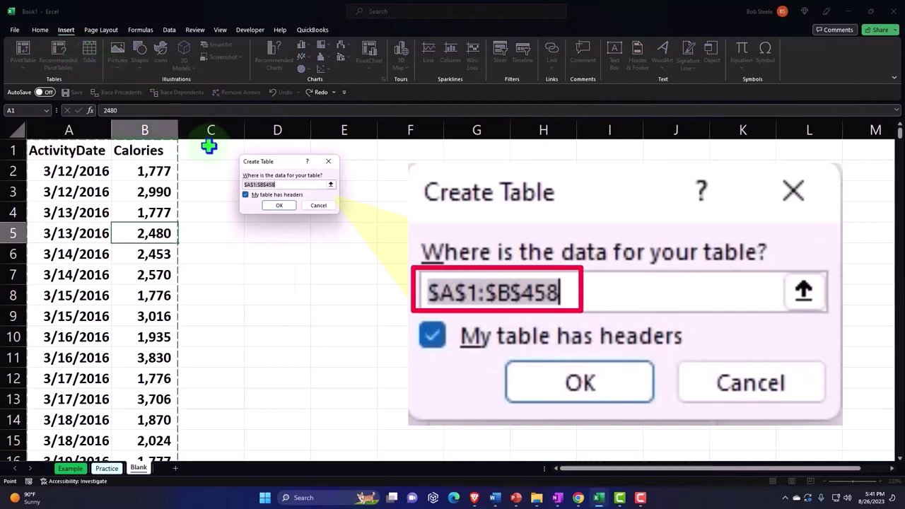
{"action": "left_click", "coordinate": [279, 205]}
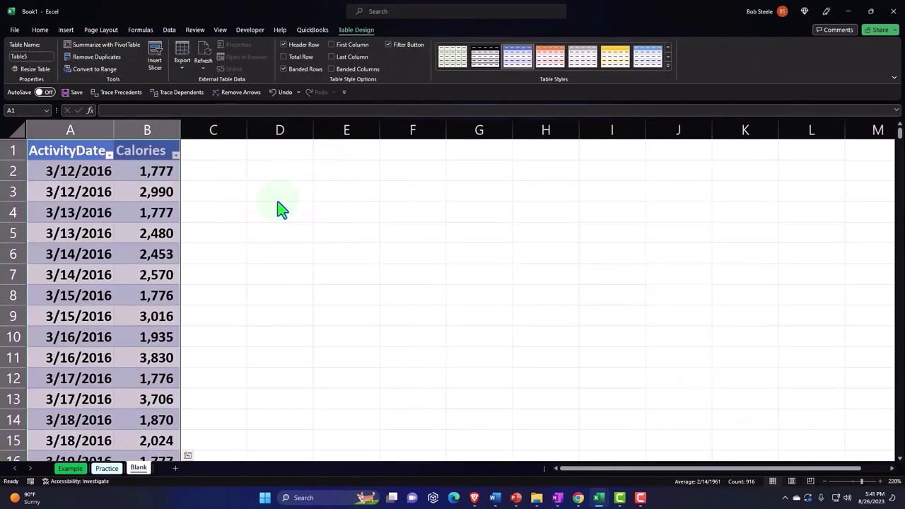
{"action": "left_click", "coordinate": [279, 203]}
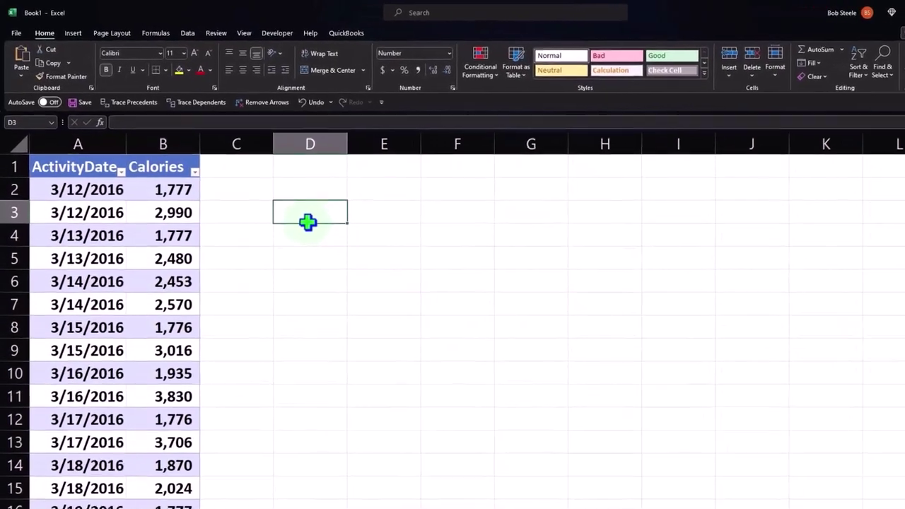
Step: Sort the table by ActivityDate oldest first, then by Calories smallest to largest
{"action": "left_click", "coordinate": [122, 172]}
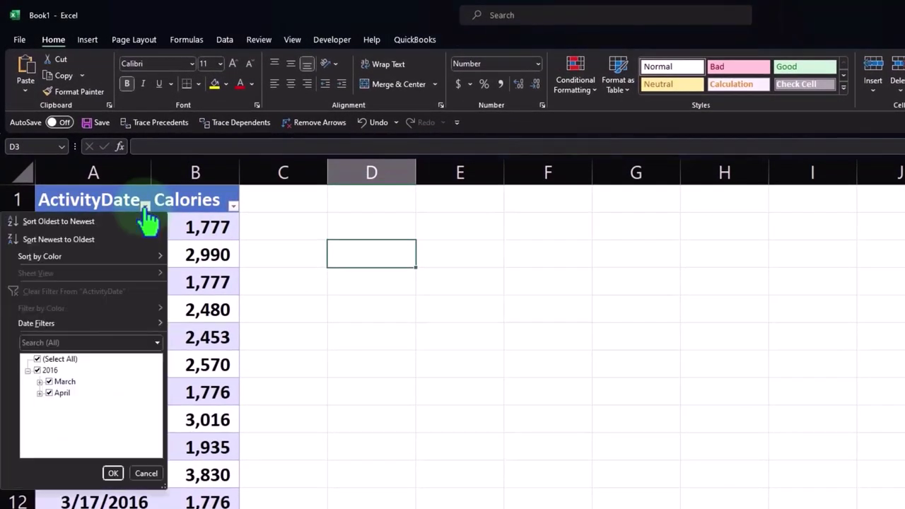
{"action": "left_click", "coordinate": [133, 218]}
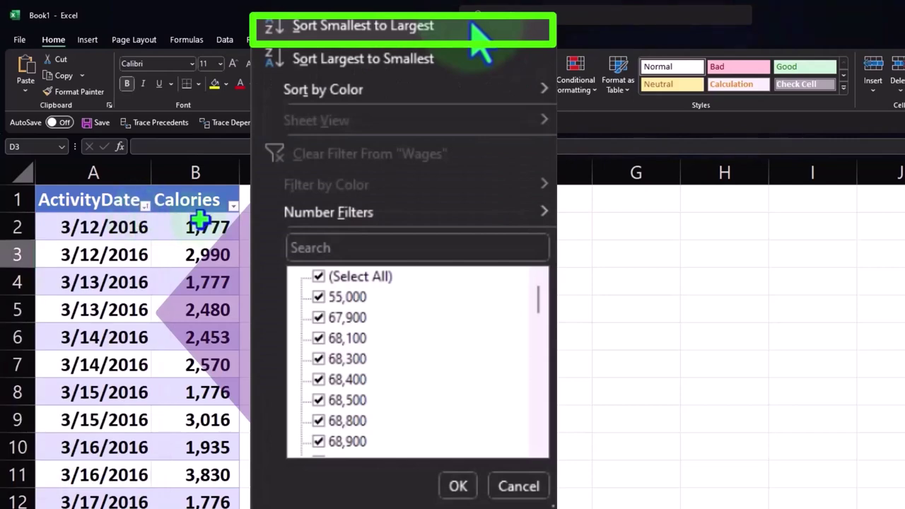
{"action": "left_click", "coordinate": [234, 207]}
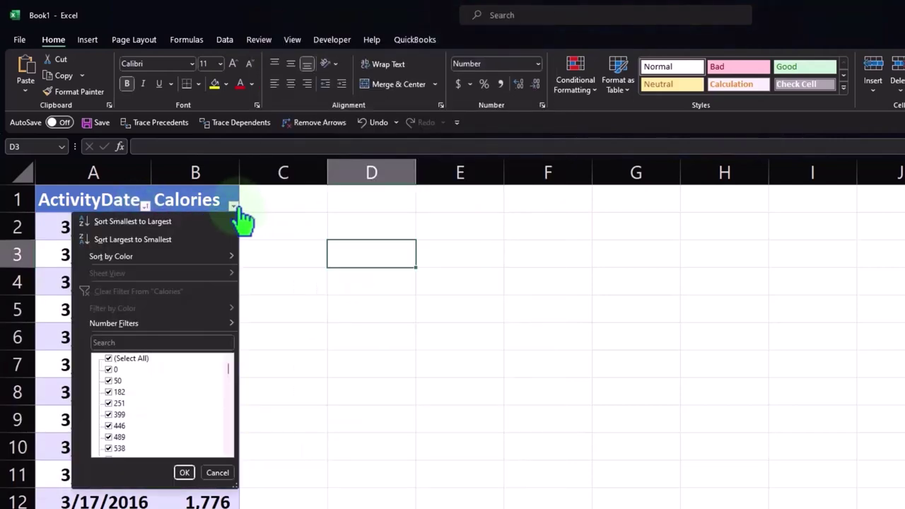
{"action": "left_click", "coordinate": [214, 219]}
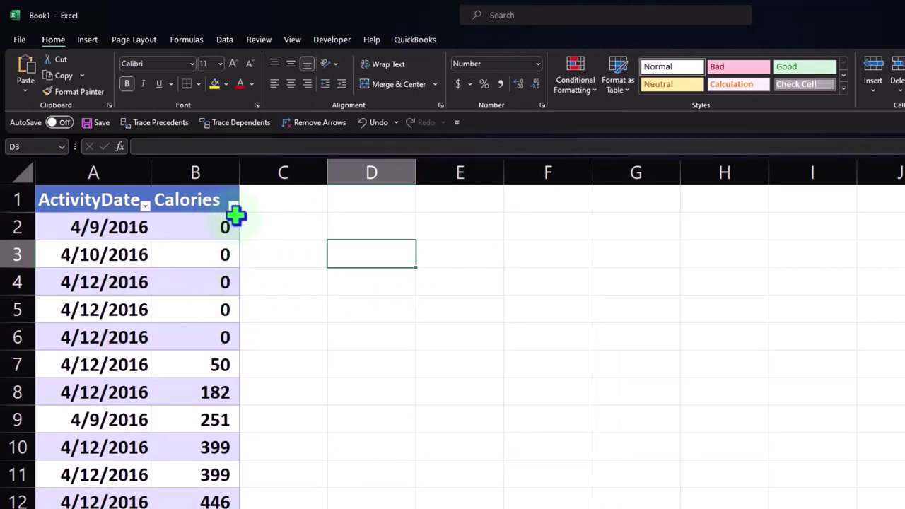
Step: Re-sort Calories largest first so 4,562 tops the table, and shrink column C to a thin spacer
{"action": "left_click", "coordinate": [234, 206]}
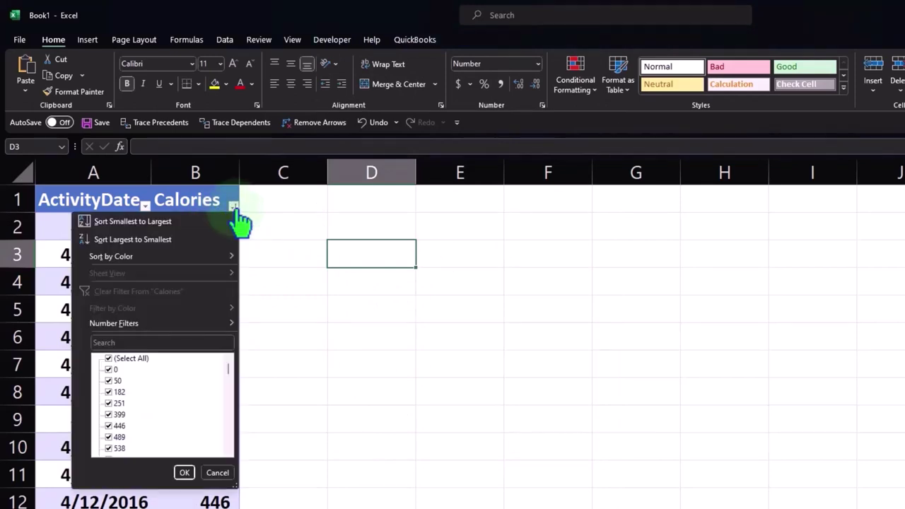
{"action": "left_click", "coordinate": [184, 238]}
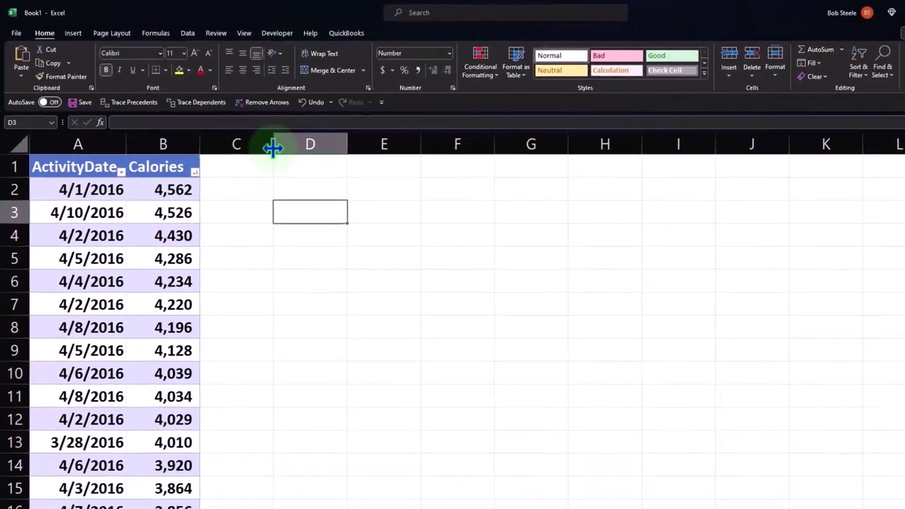
{"action": "left_click_drag", "start_coordinate": [249, 134], "coordinate": [193, 129]}
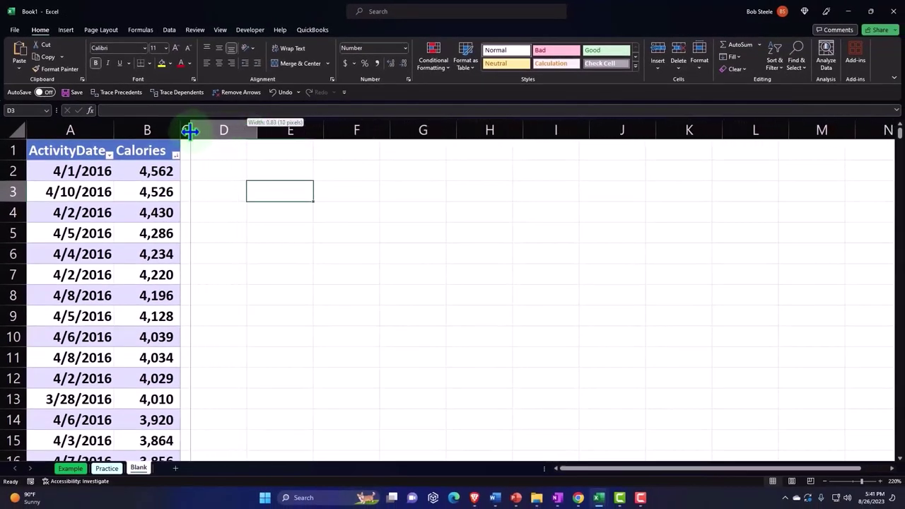
{"action": "left_click", "coordinate": [218, 157]}
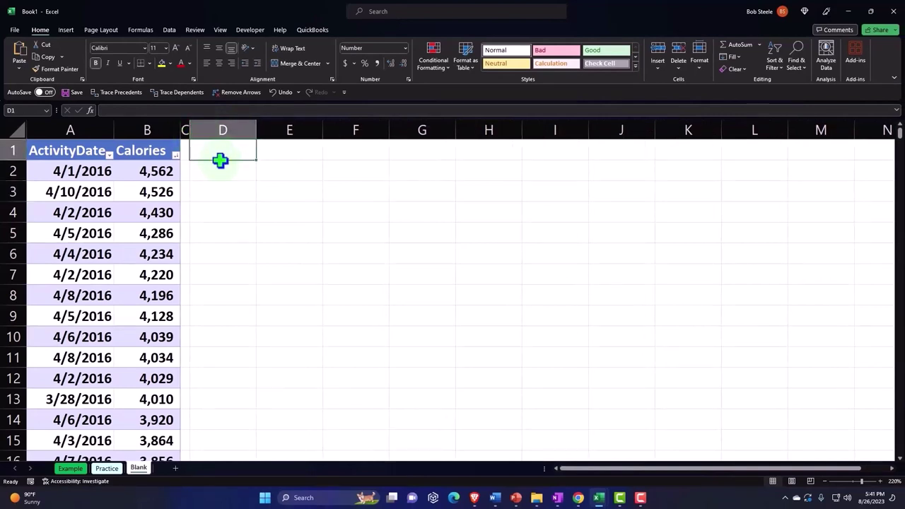
Step: Enter the labels Mean - Average, Min, Q1 and Meadian Q2 in D2:D5, widening column D
{"action": "left_click", "coordinate": [221, 167]}
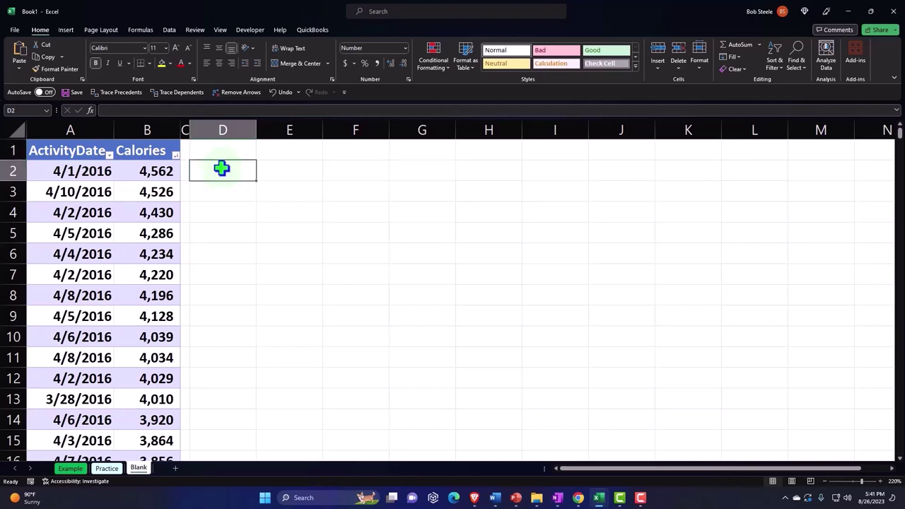
{"action": "type", "text": "Mean"}
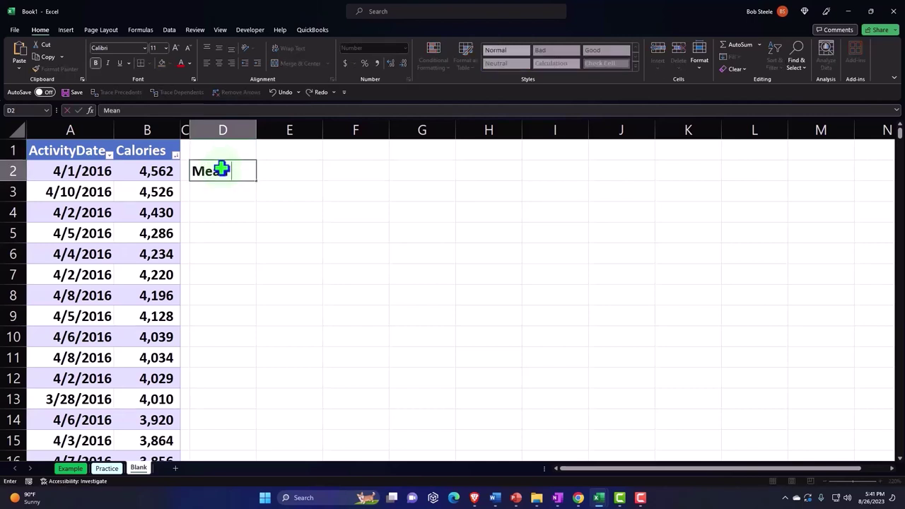
{"action": "type", "text": " - Average"}
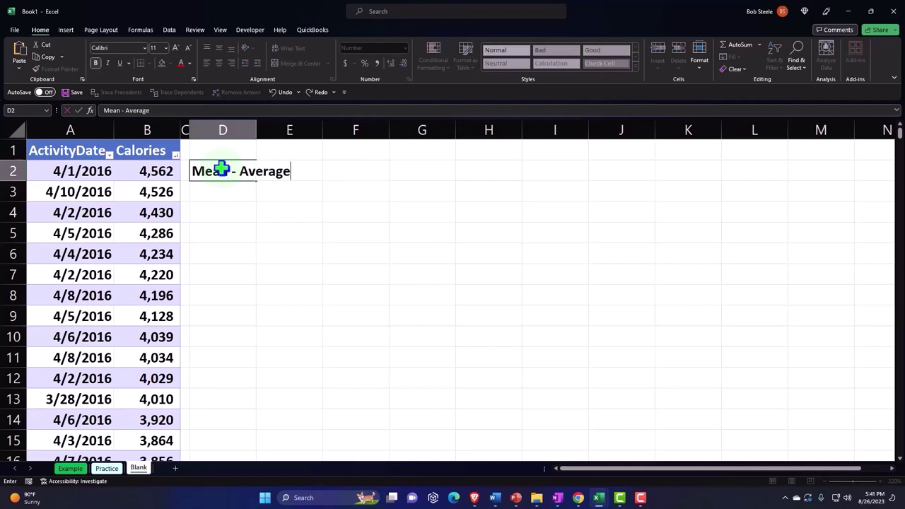
{"action": "key", "text": "Return"}
{"action": "left_click_drag", "start_coordinate": [256, 130], "coordinate": [298, 130]}
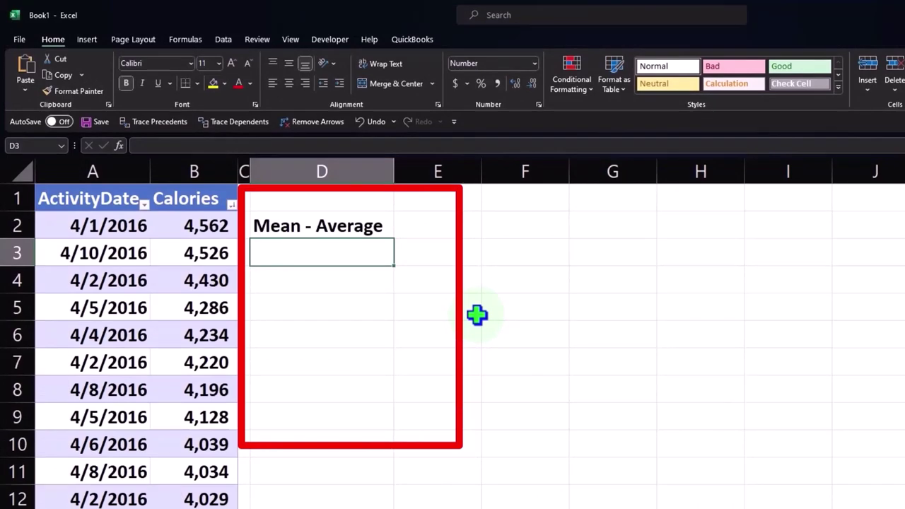
{"action": "type", "text": "M"}
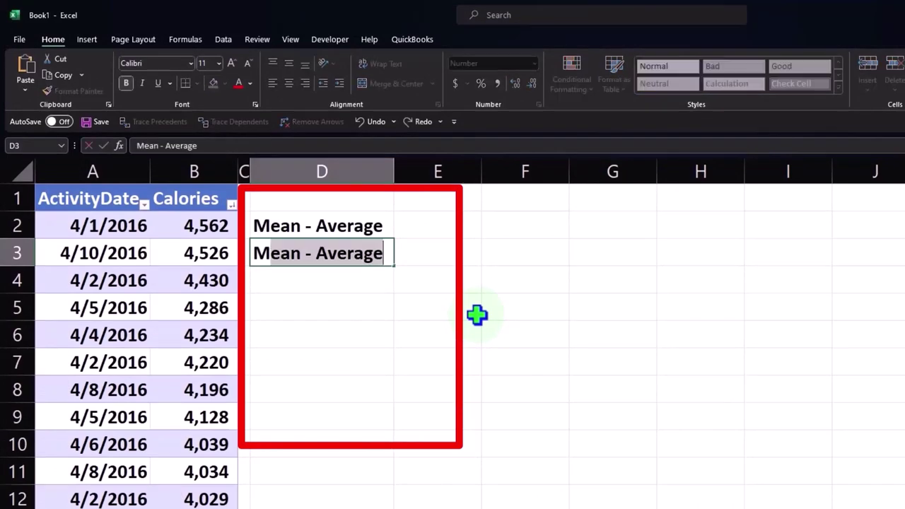
{"action": "type", "text": "in"}
{"action": "key", "text": "Return"}
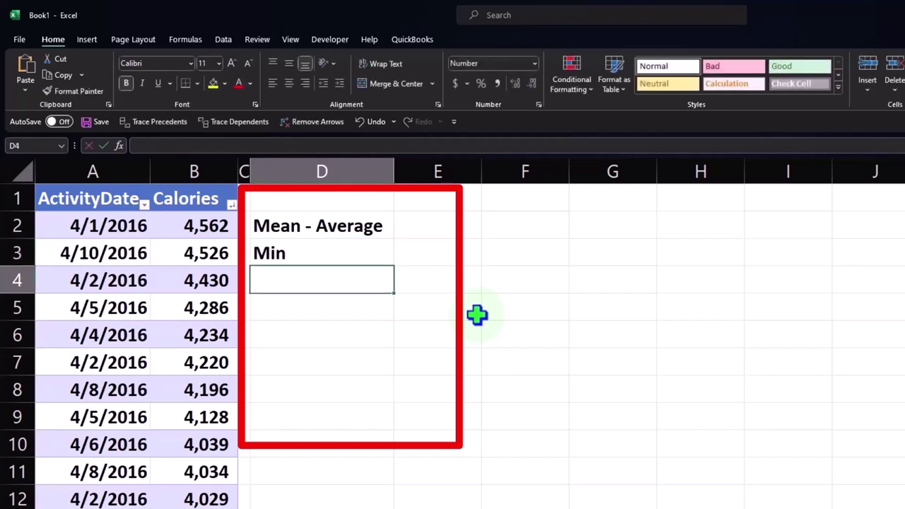
{"action": "type", "text": "Q1"}
{"action": "key", "text": "Return"}
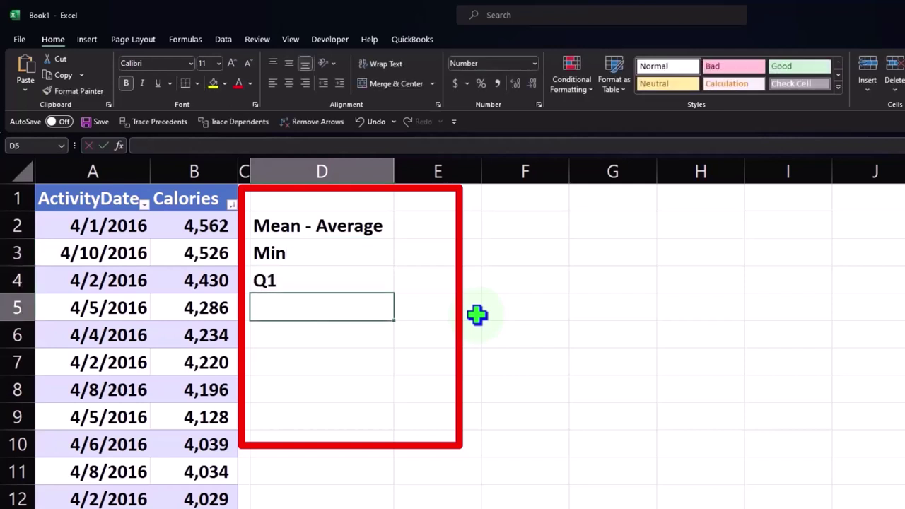
{"action": "type", "text": "Men"}
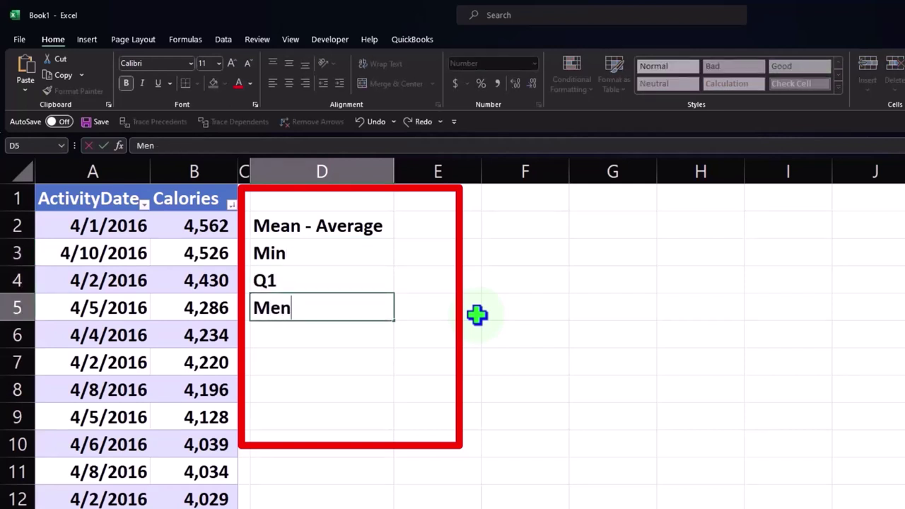
{"action": "key", "text": "BackSpace"}
{"action": "type", "text": "adian"}
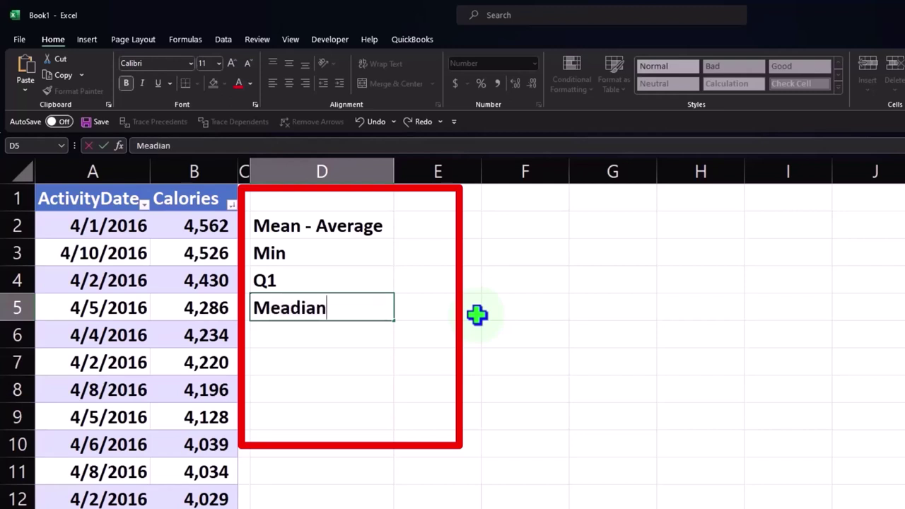
{"action": "type", "text": " Q2"}
{"action": "key", "text": "Return"}
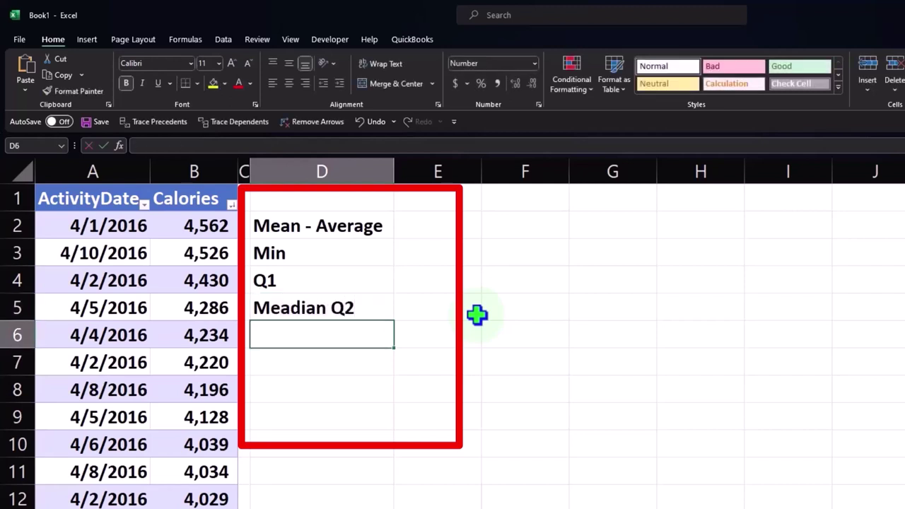
Step: Add the labels Q3, Max, Standard Deviation Pop and Variance Pop, then widen column D to fit
{"action": "type", "text": "Q3"}
{"action": "key", "text": "Return"}
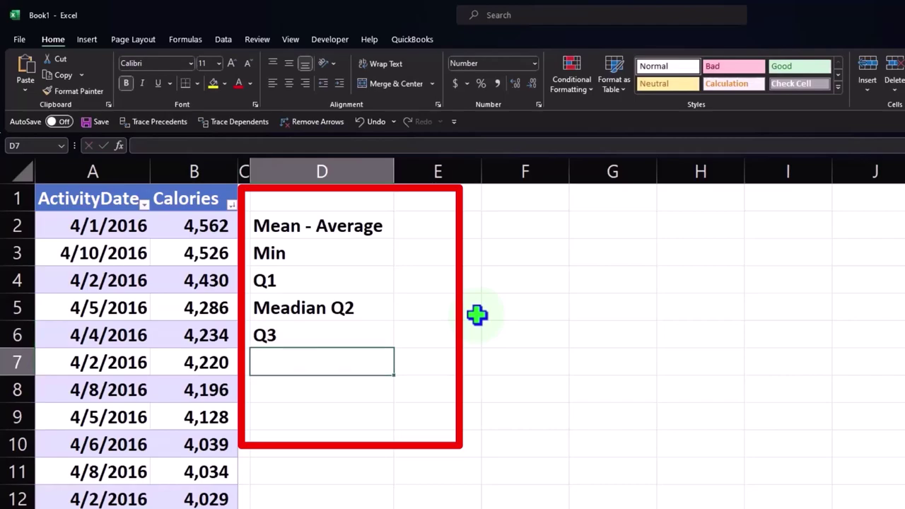
{"action": "type", "text": "Max"}
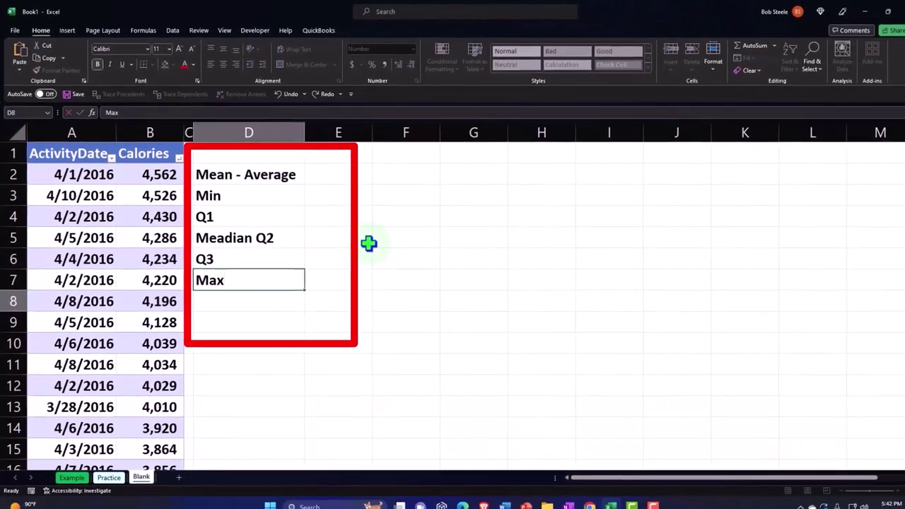
{"action": "key", "text": "Return"}
{"action": "type", "text": "Standar"}
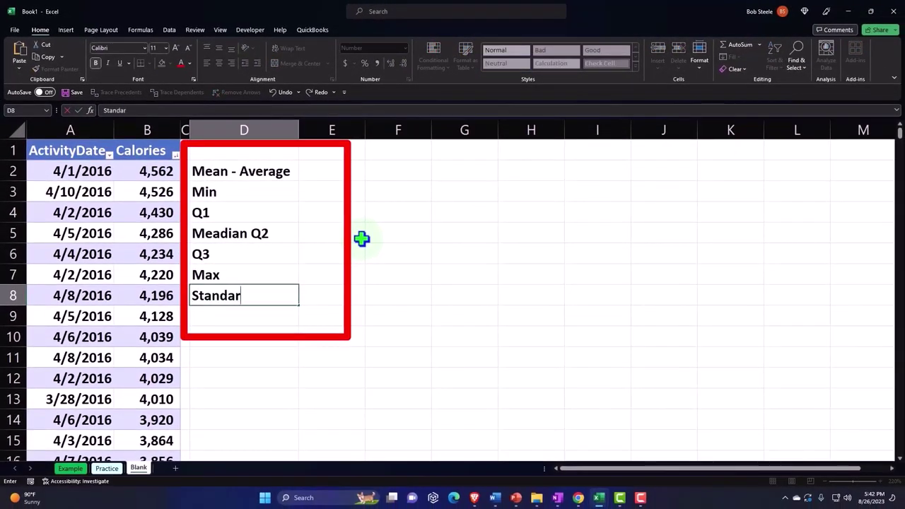
{"action": "type", "text": "d Deviatio"}
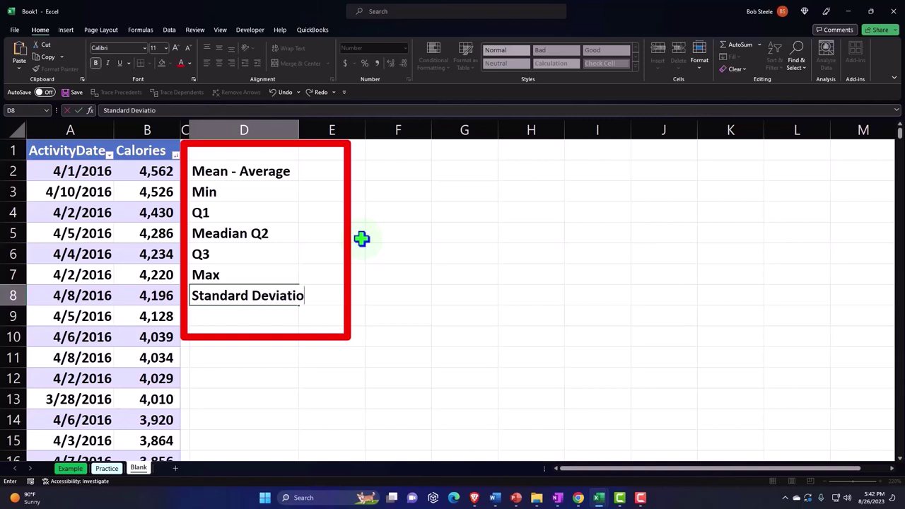
{"action": "type", "text": "n"}
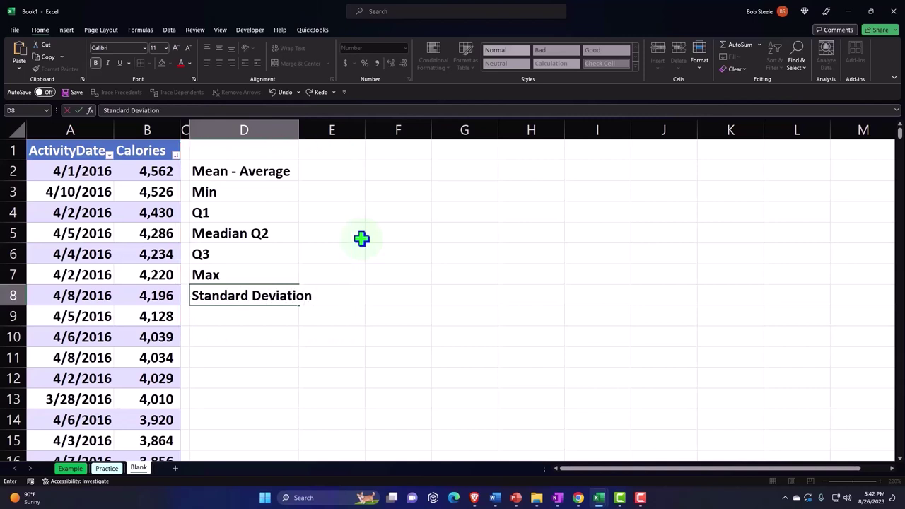
{"action": "type", "text": " Po"}
{"action": "type", "text": "p"}
{"action": "key", "text": "Return"}
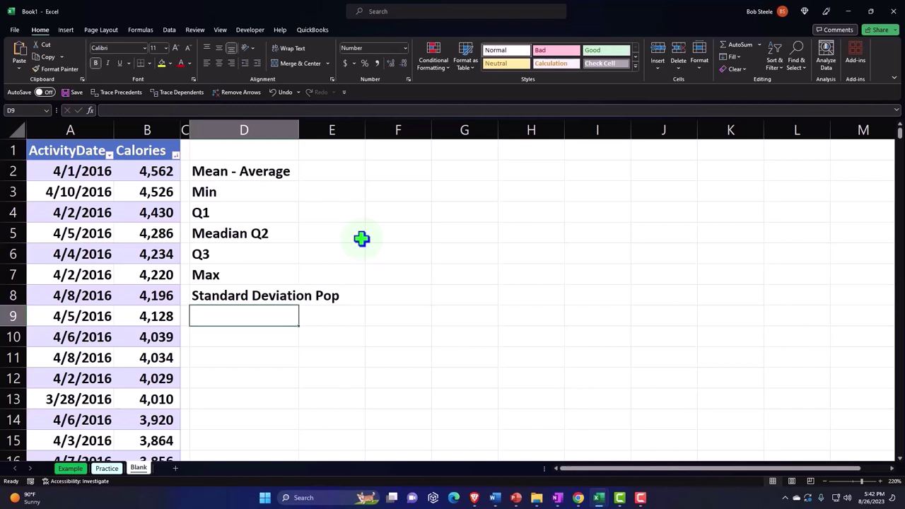
{"action": "type", "text": "Varianc"}
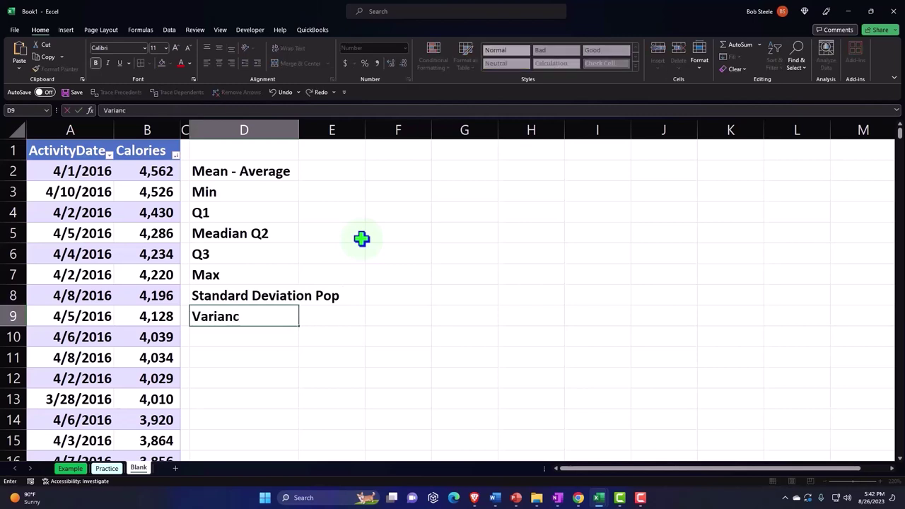
{"action": "type", "text": "e P"}
{"action": "type", "text": "op"}
{"action": "key", "text": "Return"}
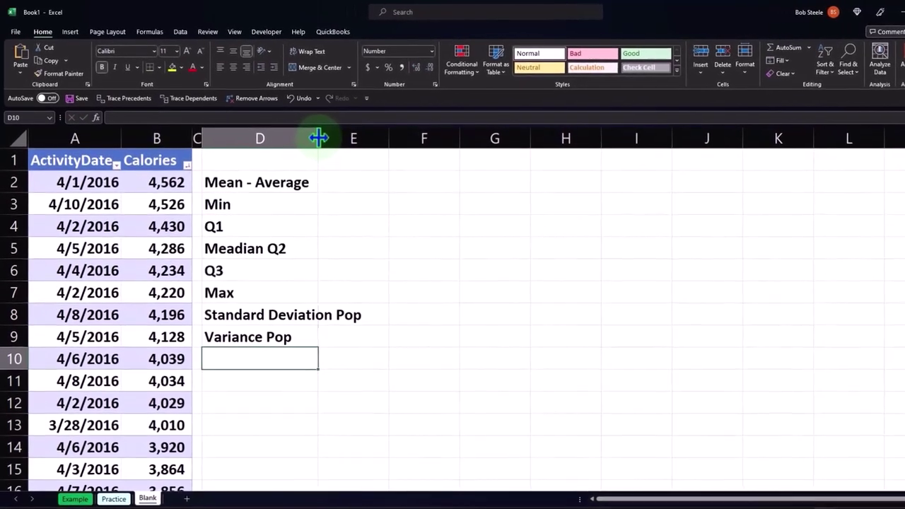
{"action": "left_click_drag", "start_coordinate": [318, 138], "coordinate": [366, 142]}
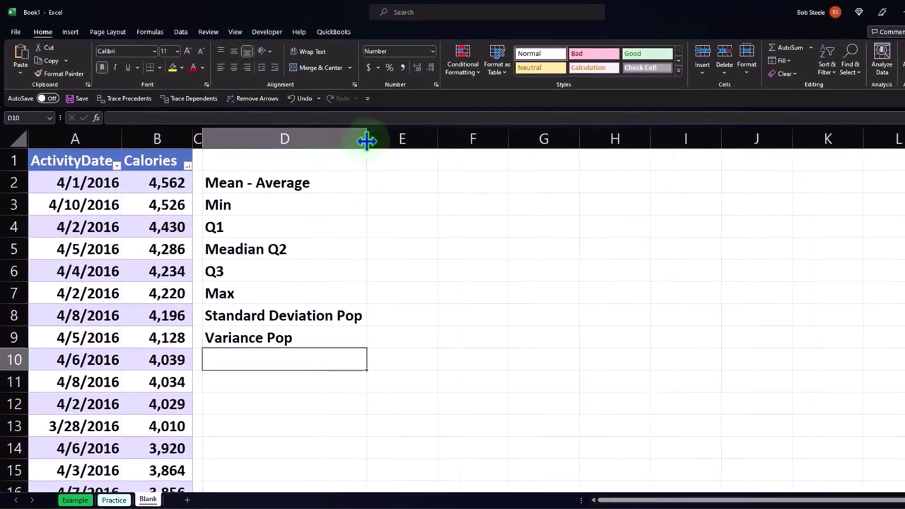
{"action": "left_click", "coordinate": [382, 183]}
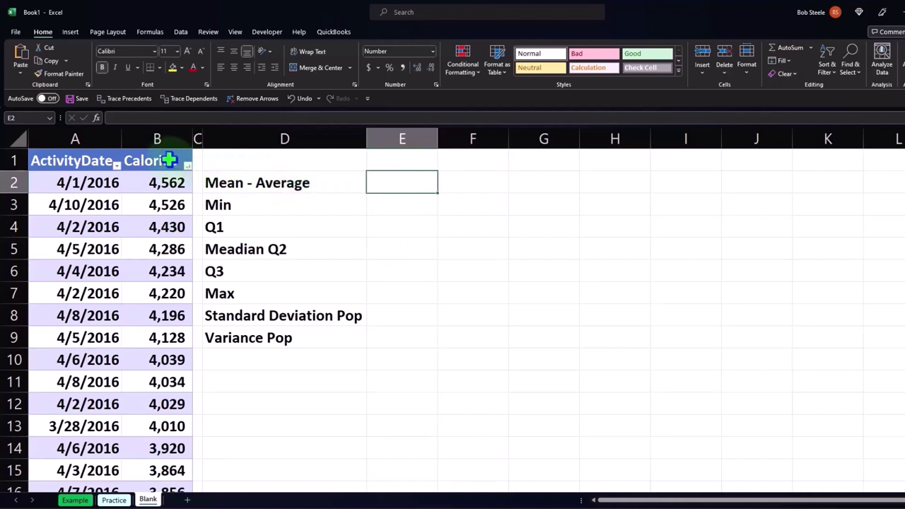
{"action": "scroll", "coordinate": [166, 268], "scroll_direction": "down", "scroll_amount": 6}
{"action": "scroll", "coordinate": [166, 270], "scroll_direction": "down", "scroll_amount": 11}
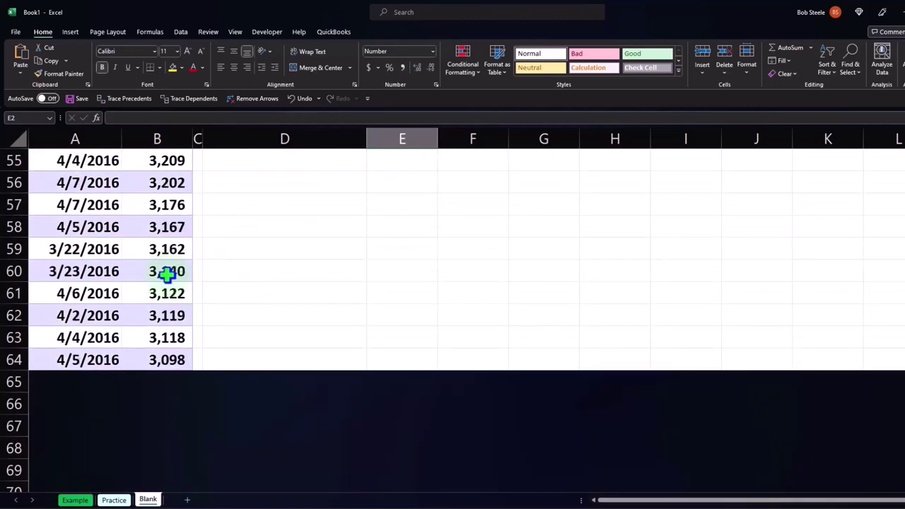
{"action": "scroll", "coordinate": [166, 273], "scroll_direction": "down", "scroll_amount": 7}
{"action": "scroll", "coordinate": [166, 274], "scroll_direction": "down", "scroll_amount": 8}
{"action": "scroll", "coordinate": [166, 274], "scroll_direction": "down", "scroll_amount": 11}
{"action": "scroll", "coordinate": [166, 274], "scroll_direction": "down", "scroll_amount": 12}
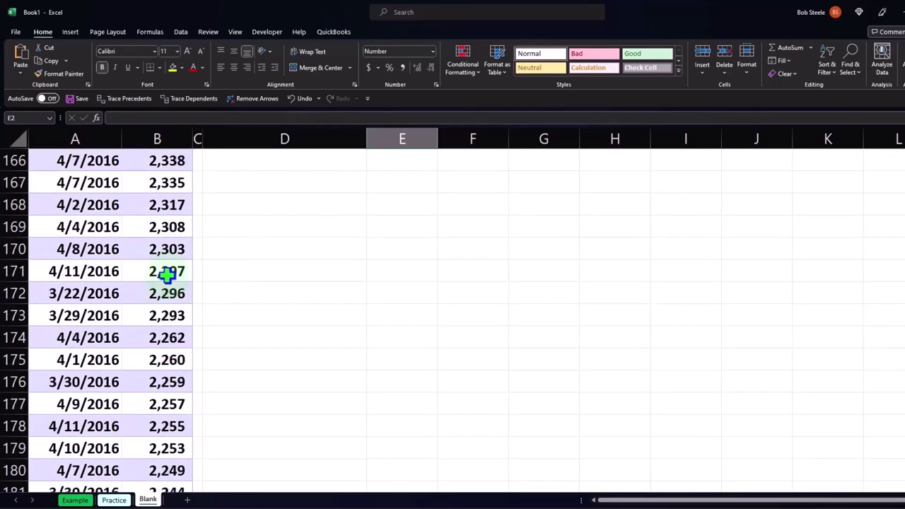
{"action": "scroll", "coordinate": [166, 274], "scroll_direction": "down", "scroll_amount": 12}
{"action": "scroll", "coordinate": [166, 274], "scroll_direction": "down", "scroll_amount": 9}
{"action": "scroll", "coordinate": [166, 275], "scroll_direction": "down", "scroll_amount": 9}
{"action": "scroll", "coordinate": [166, 274], "scroll_direction": "down", "scroll_amount": 12}
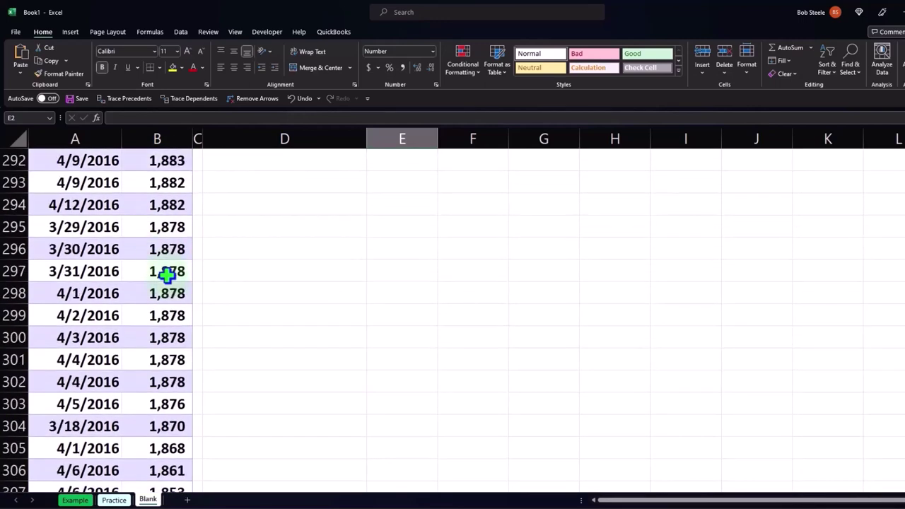
{"action": "scroll", "coordinate": [166, 275], "scroll_direction": "down", "scroll_amount": 12}
{"action": "scroll", "coordinate": [294, 295], "scroll_direction": "down", "scroll_amount": 12}
{"action": "scroll", "coordinate": [293, 297], "scroll_direction": "down", "scroll_amount": 11}
{"action": "scroll", "coordinate": [285, 289], "scroll_direction": "down", "scroll_amount": 7}
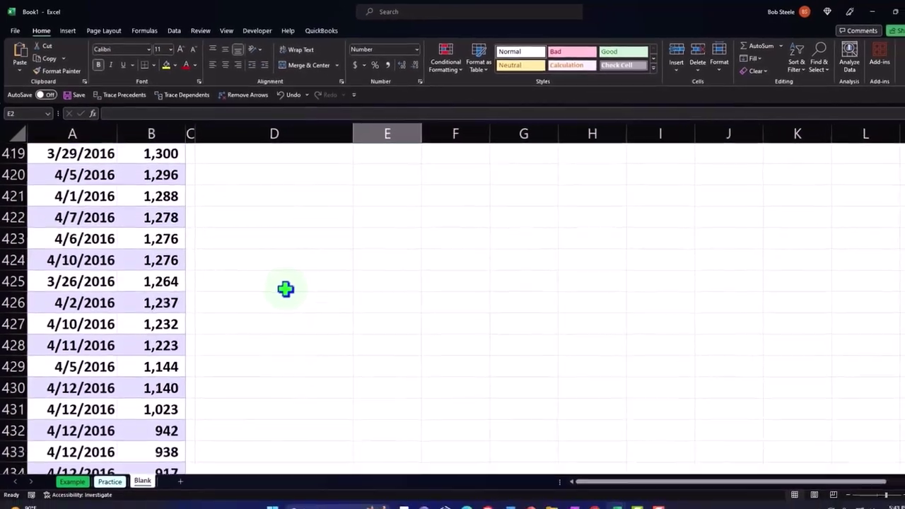
{"action": "scroll", "coordinate": [280, 283], "scroll_direction": "down", "scroll_amount": 13}
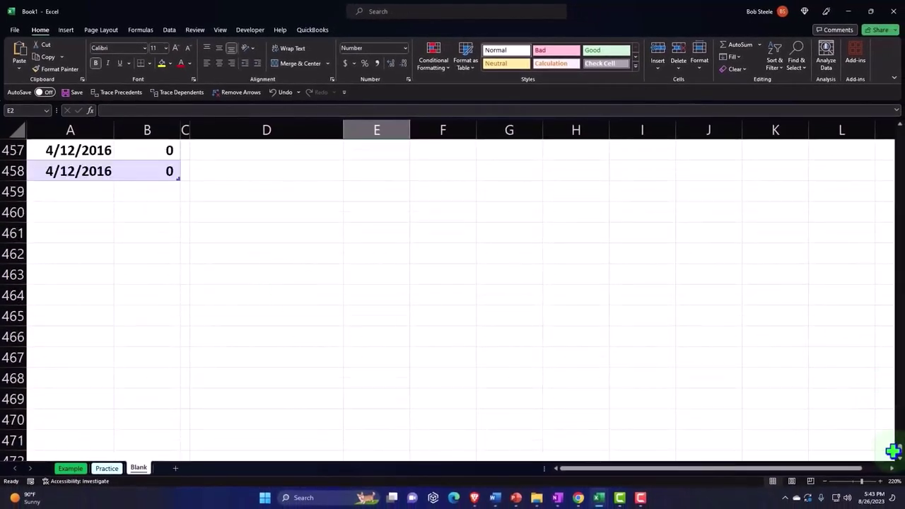
{"action": "left_click_drag", "start_coordinate": [900, 452], "coordinate": [884, 145]}
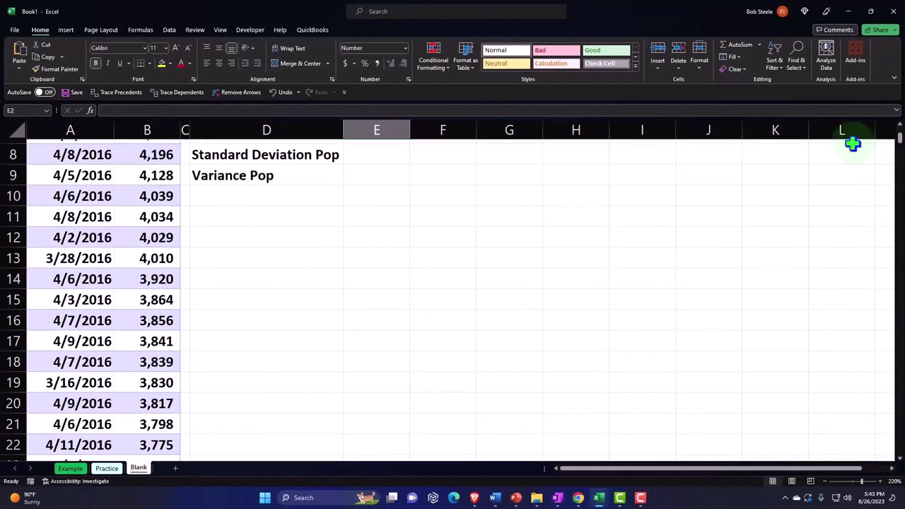
{"action": "scroll", "coordinate": [549, 249], "scroll_direction": "up", "scroll_amount": 3}
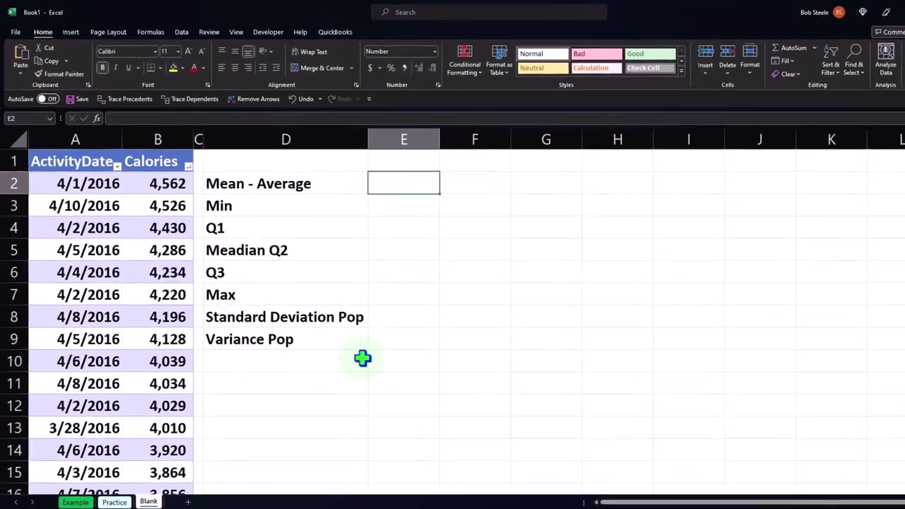
Step: Enter =AVERAGE(Table5[Calories]) in E2, giving a mean of 2,189
{"action": "type", "text": "="}
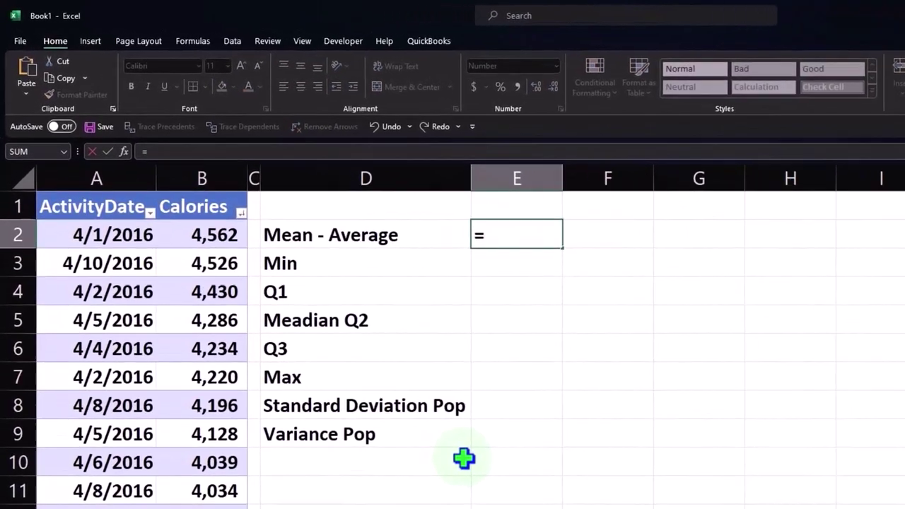
{"action": "type", "text": "aver"}
{"action": "key", "text": "BackSpace"}
{"action": "key", "text": "BackSpace"}
{"action": "type", "text": "ver"}
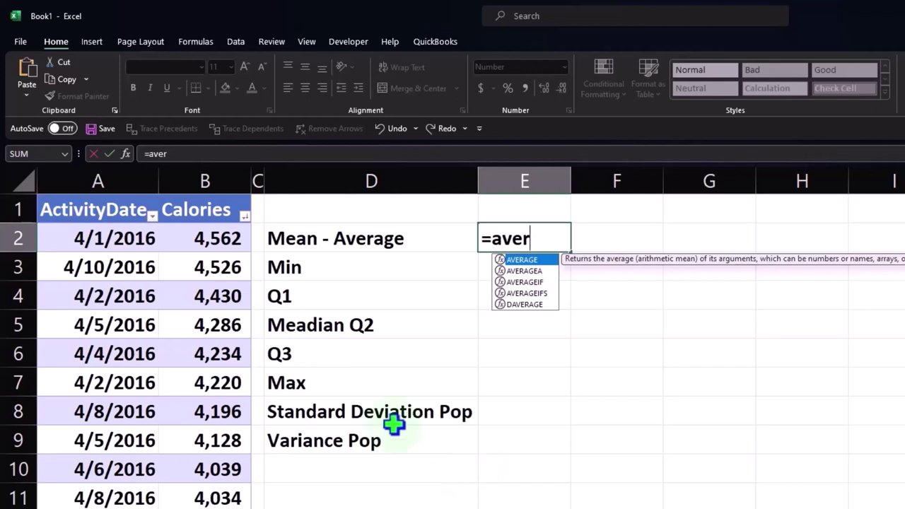
{"action": "key", "text": "Tab"}
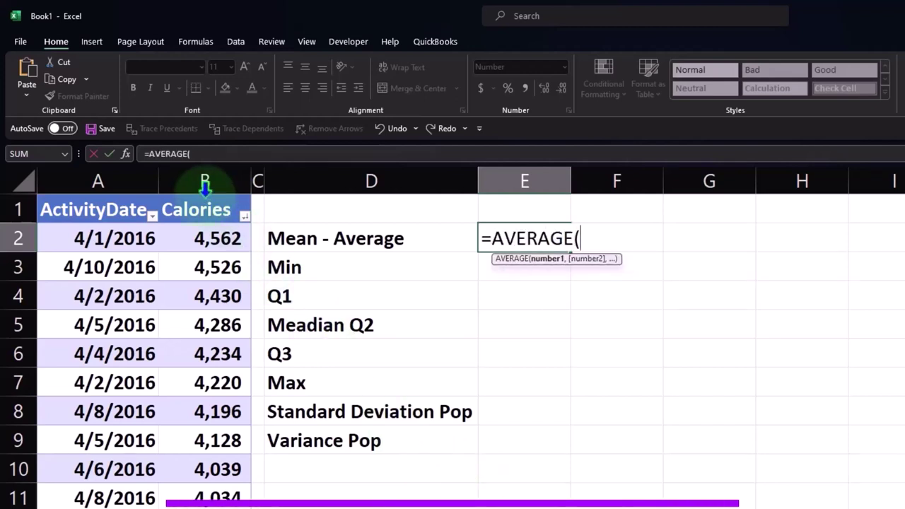
{"action": "left_click", "coordinate": [205, 191]}
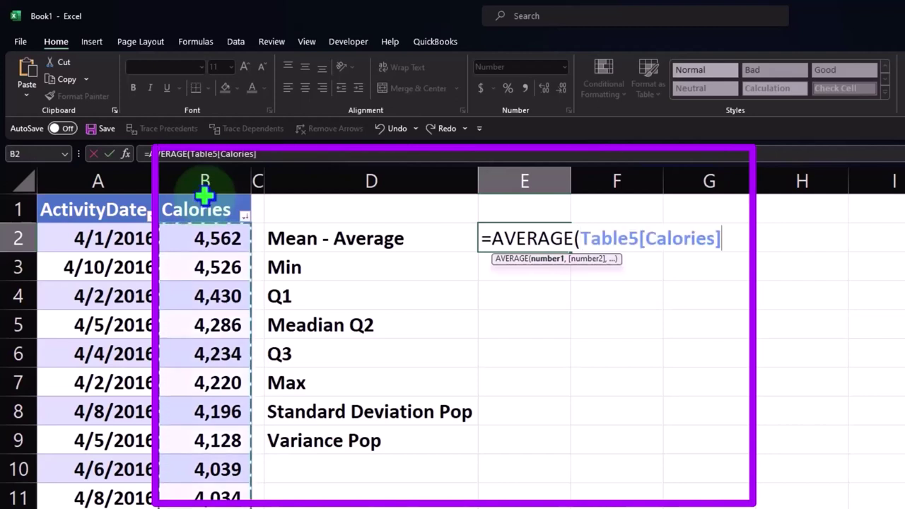
{"action": "key", "text": "Return"}
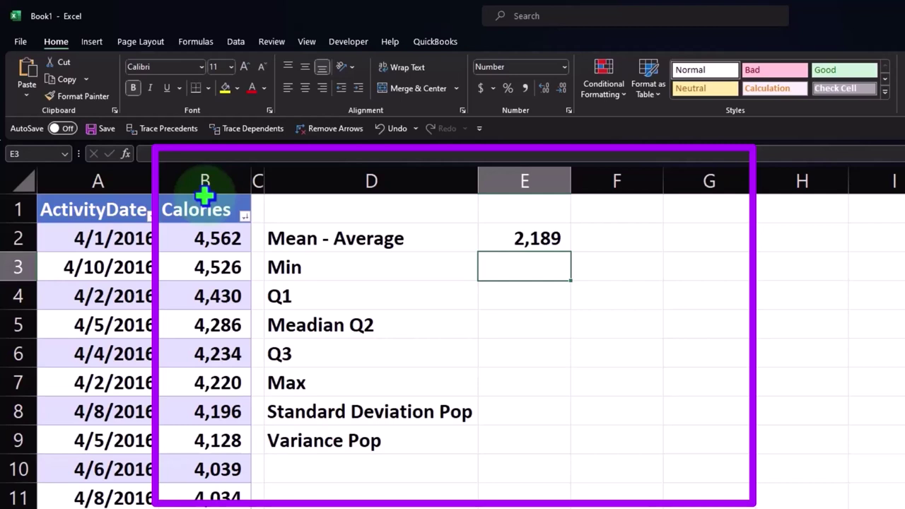
Step: Enter =MIN(Table5[Calories]) in E3, giving a minimum of 0
{"action": "type", "text": "=min"}
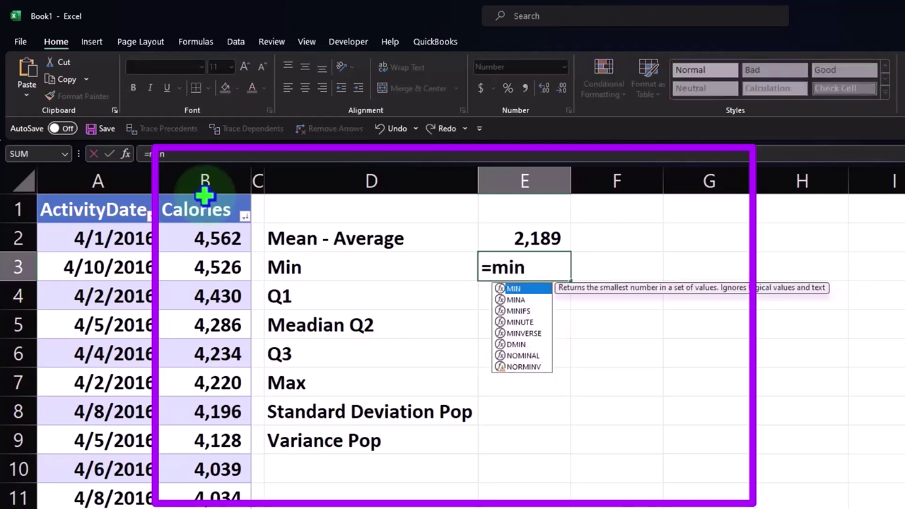
{"action": "key", "text": "Tab"}
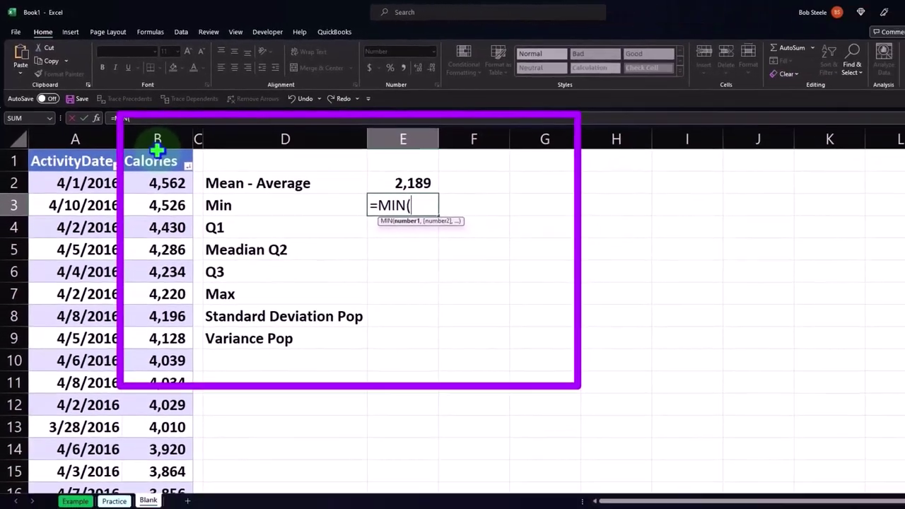
{"action": "left_click", "coordinate": [157, 150]}
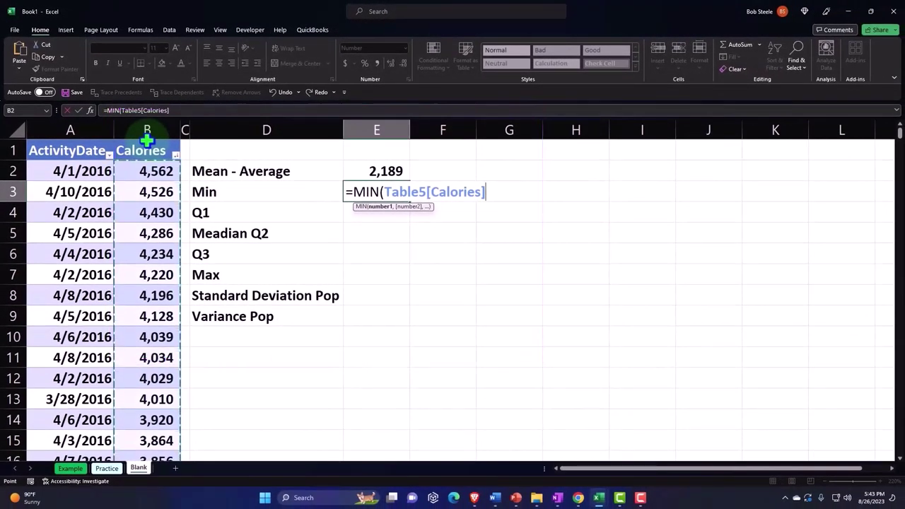
{"action": "key", "text": "Return"}
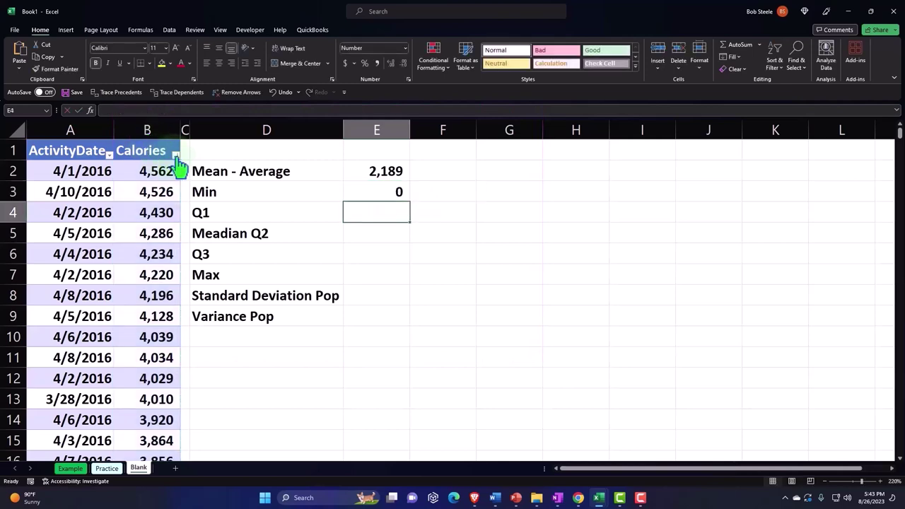
{"action": "left_click", "coordinate": [176, 157]}
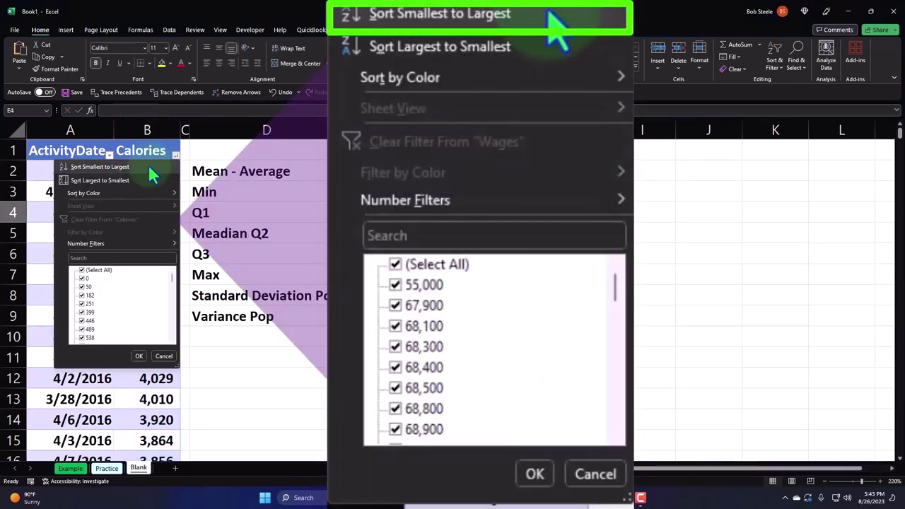
Step: Sort Calories ascending and compute Q1 with =QUARTILE.EXC(Table5[Calories],1), giving 1,776
{"action": "left_click", "coordinate": [148, 166]}
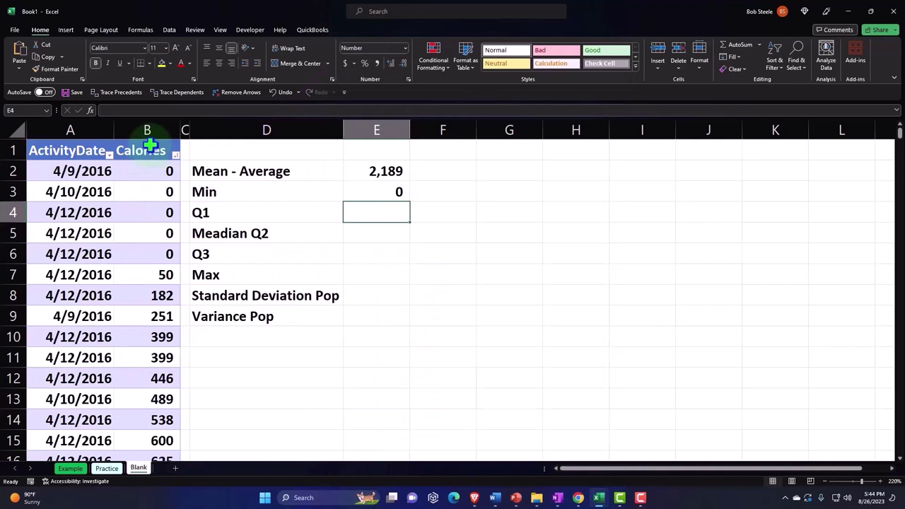
{"action": "type", "text": "="}
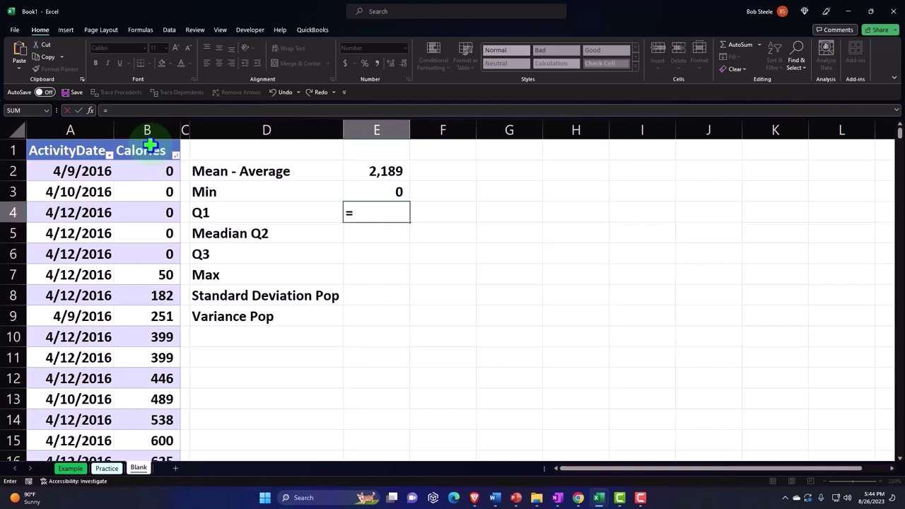
{"action": "type", "text": "qu"}
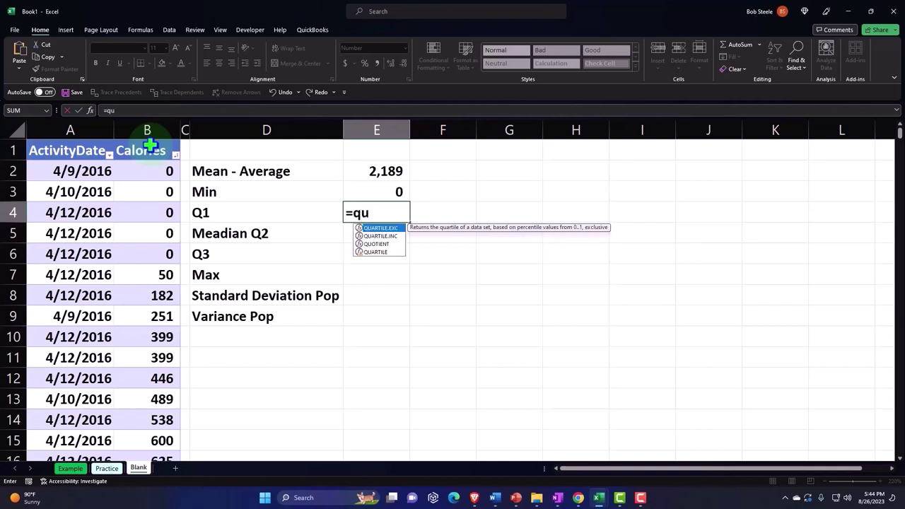
{"action": "key", "text": "Tab"}
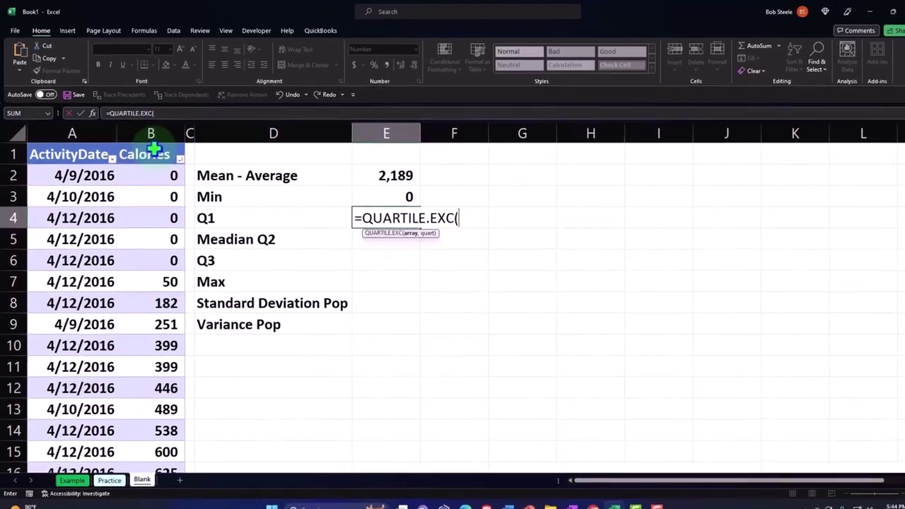
{"action": "left_click", "coordinate": [156, 144]}
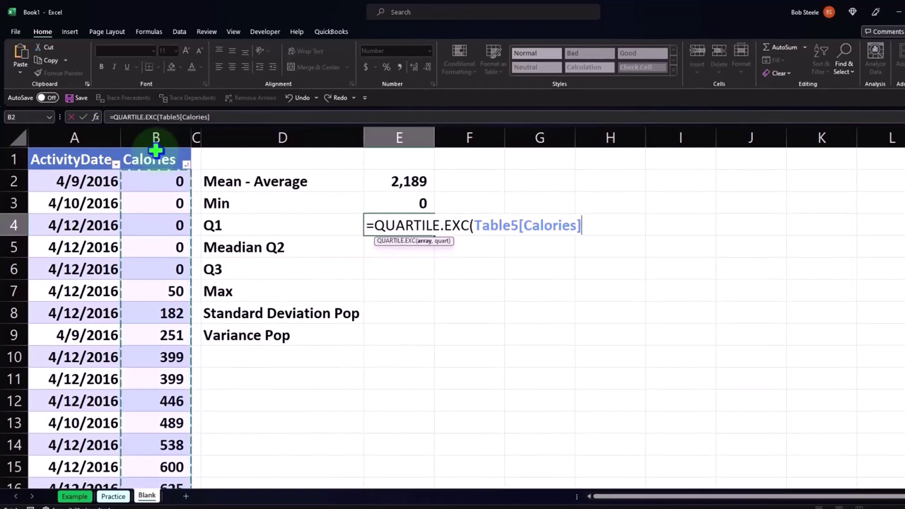
{"action": "type", "text": ","}
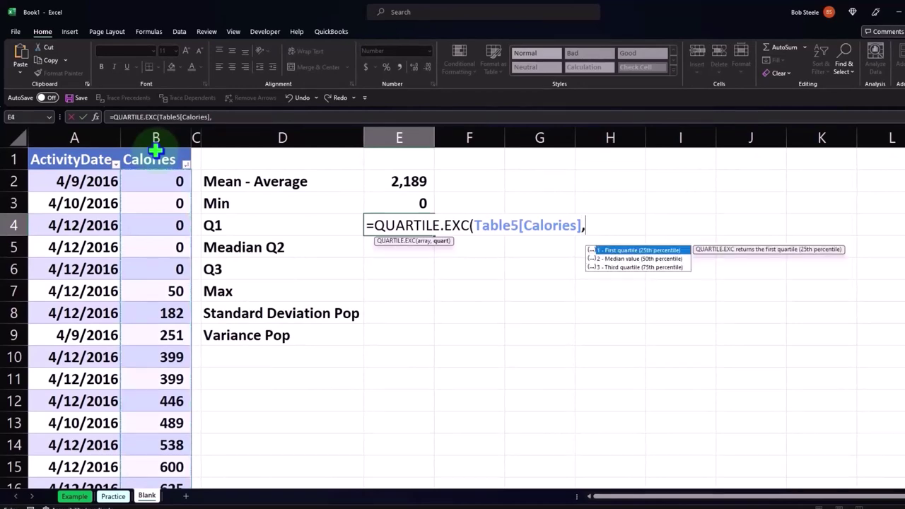
{"action": "type", "text": "1"}
{"action": "key", "text": "Return"}
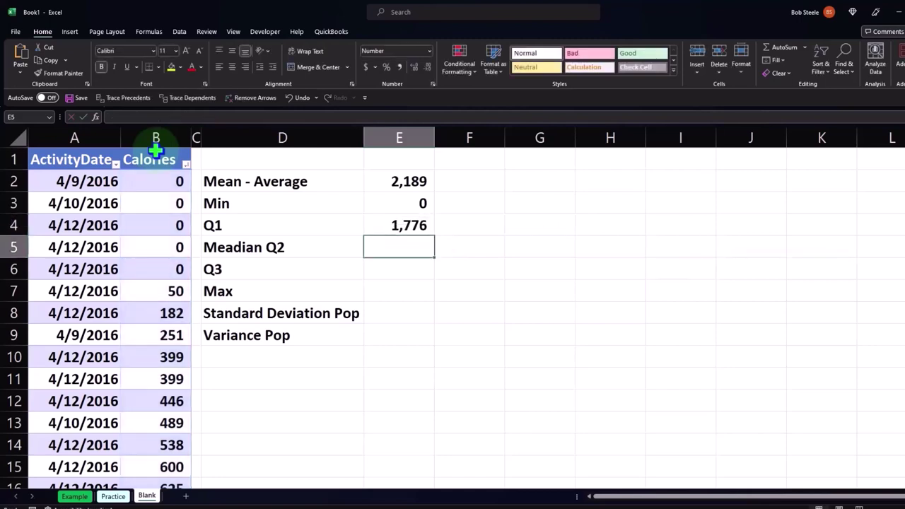
Step: Enter =MEDIAN(Table5[Calories]) for Meadian Q2, giving 2,062
{"action": "type", "text": "="}
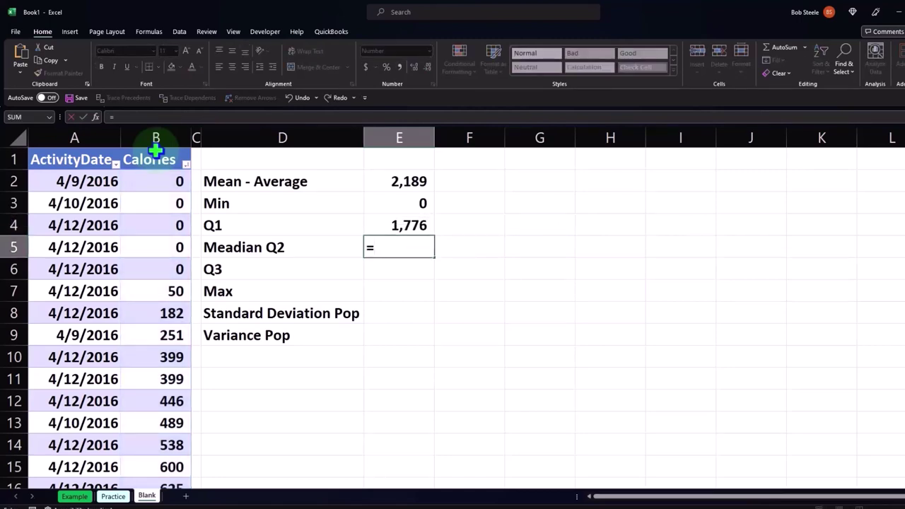
{"action": "type", "text": "me"}
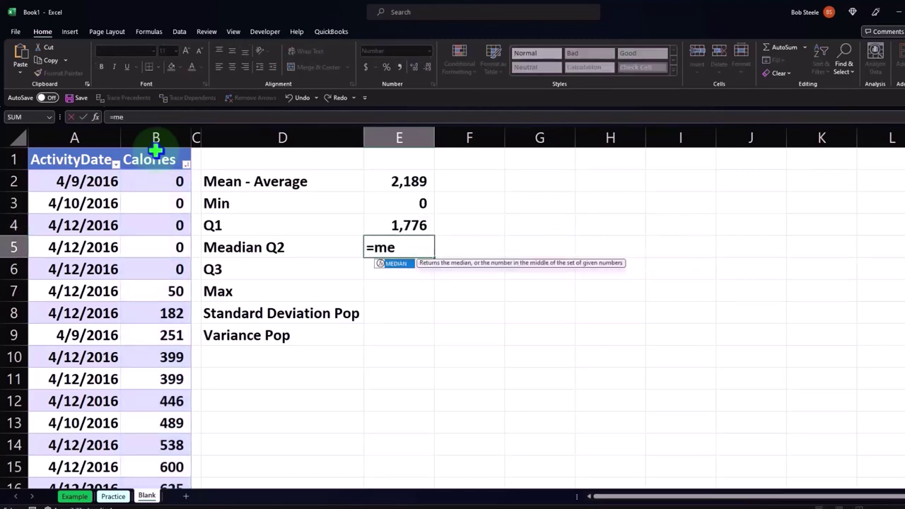
{"action": "key", "text": "Tab"}
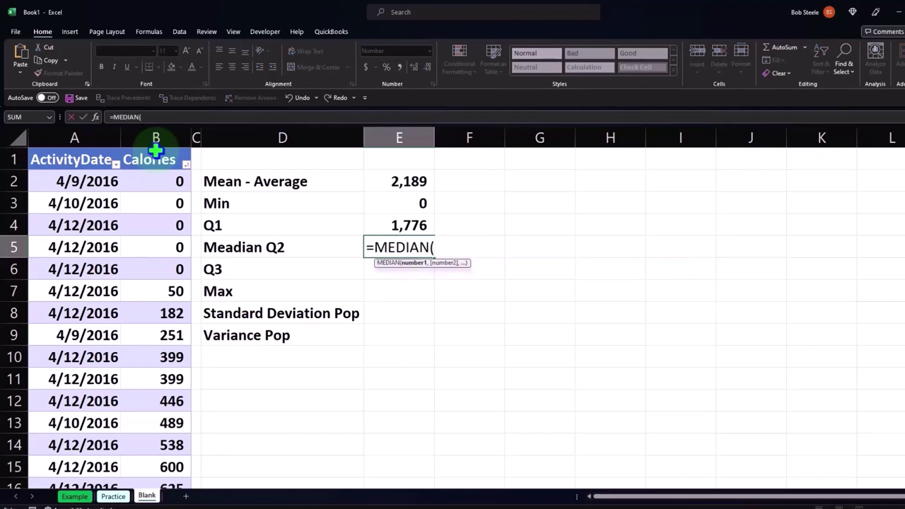
{"action": "left_click", "coordinate": [155, 150]}
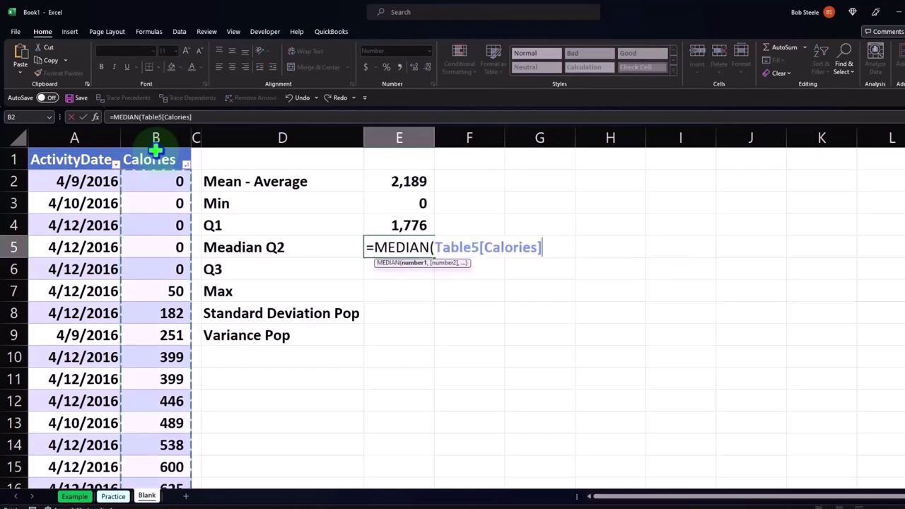
{"action": "key", "text": "Return"}
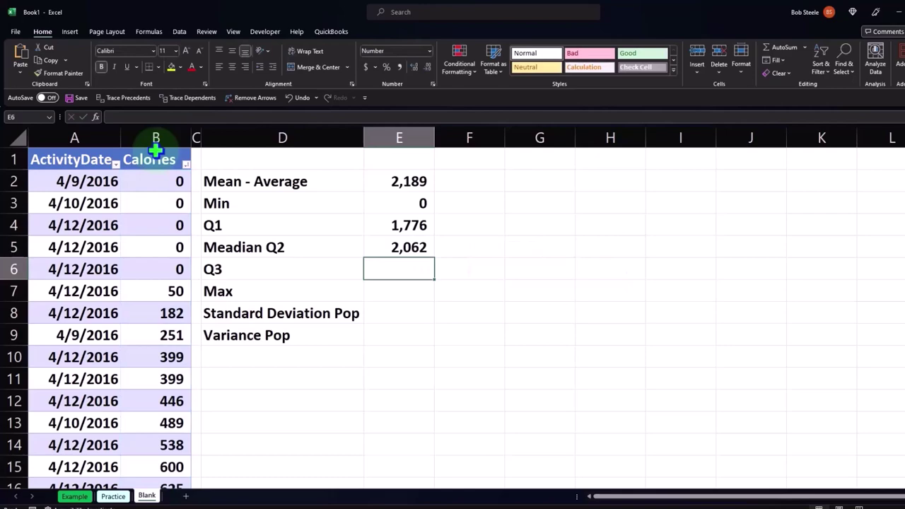
Step: Compute Q3 with =QUARTILE.EXC(Table5[Calories],3), giving 2,672
{"action": "type", "text": "=qua"}
{"action": "key", "text": "Down"}
{"action": "key", "text": "Tab"}
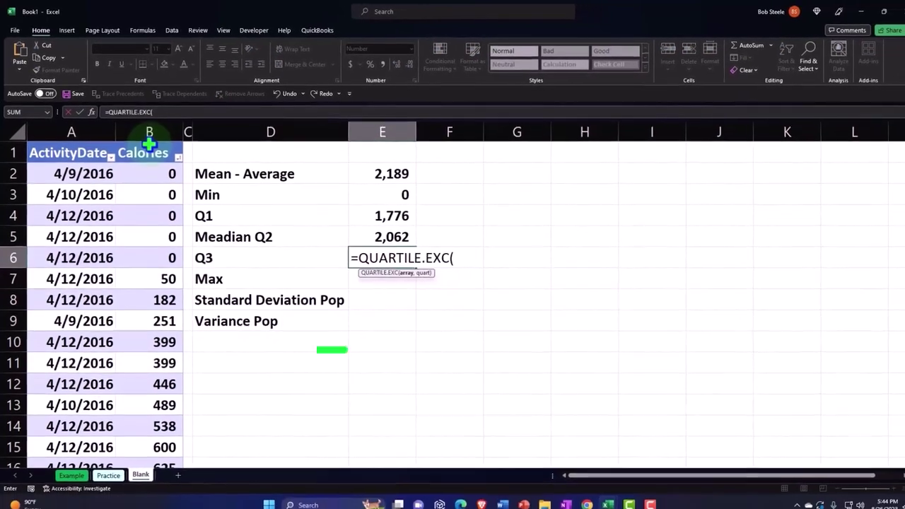
{"action": "left_click", "coordinate": [146, 142]}
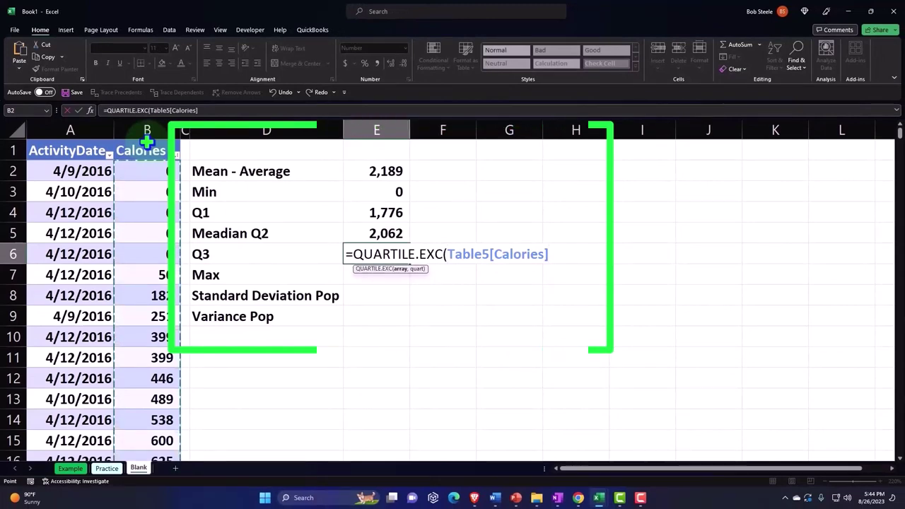
{"action": "type", "text": ","}
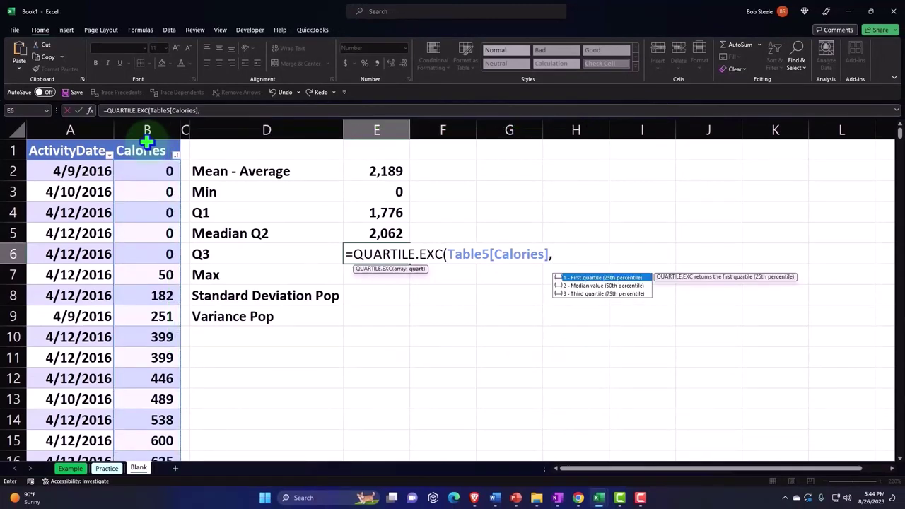
{"action": "type", "text": "3"}
{"action": "key", "text": "Return"}
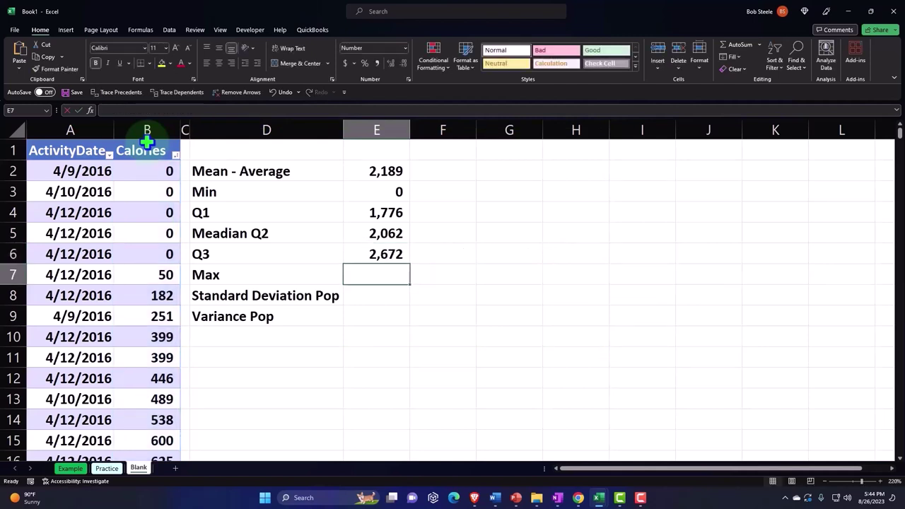
Step: Enter =MAX(Table5[Calories]) in E7, giving a maximum of 4,562
{"action": "type", "text": "="}
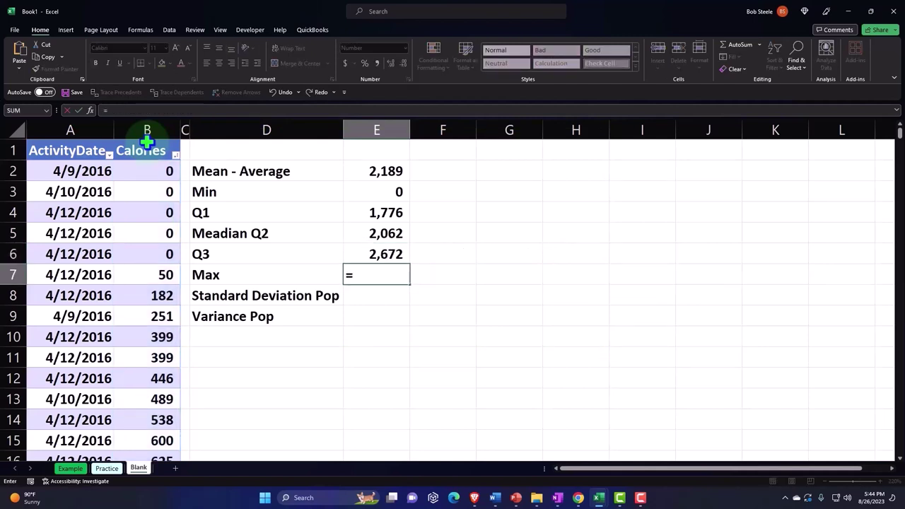
{"action": "type", "text": "max"}
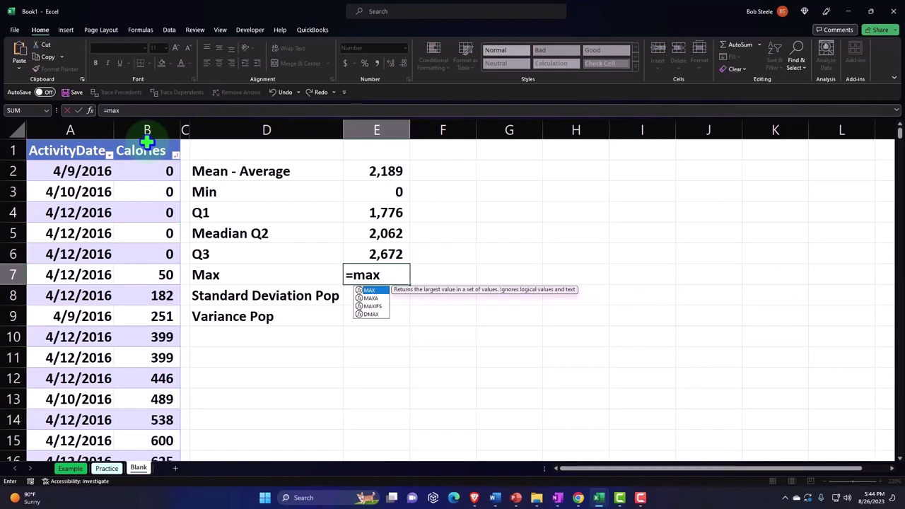
{"action": "left_click", "coordinate": [147, 141]}
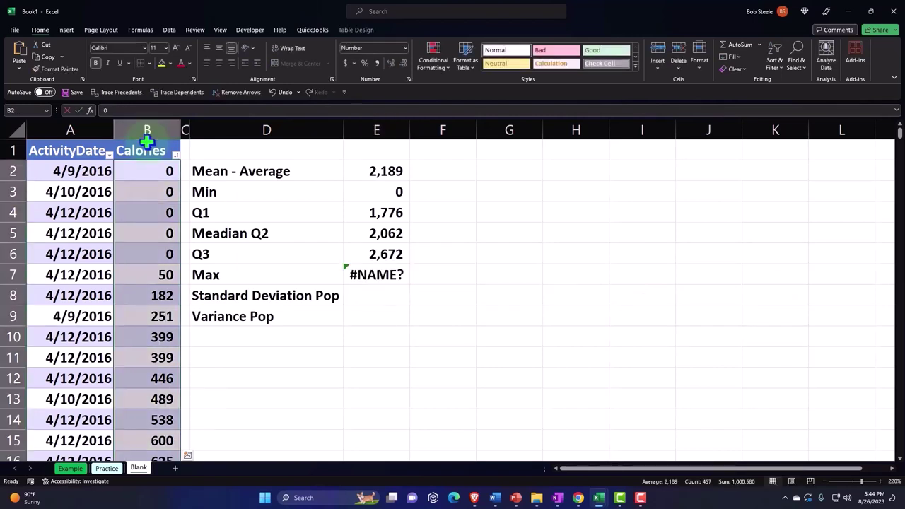
{"action": "left_click", "coordinate": [354, 273]}
{"action": "type", "text": "="}
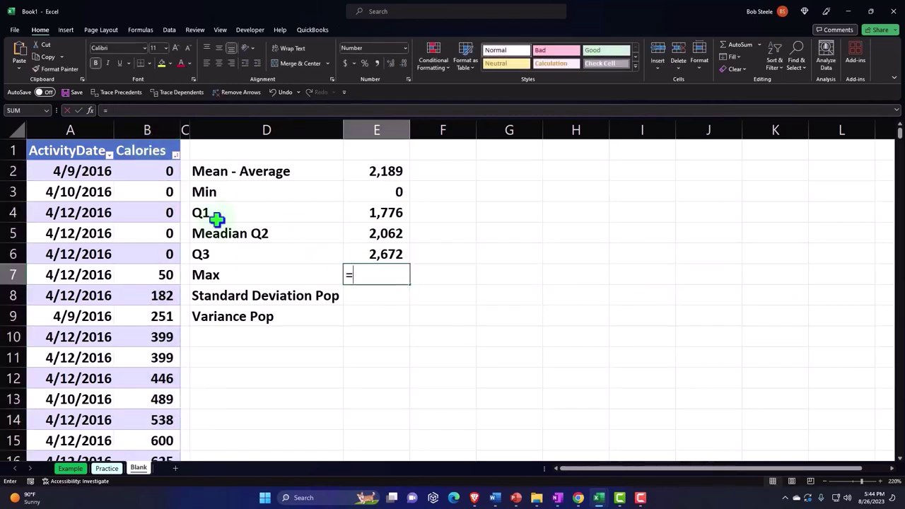
{"action": "type", "text": "max"}
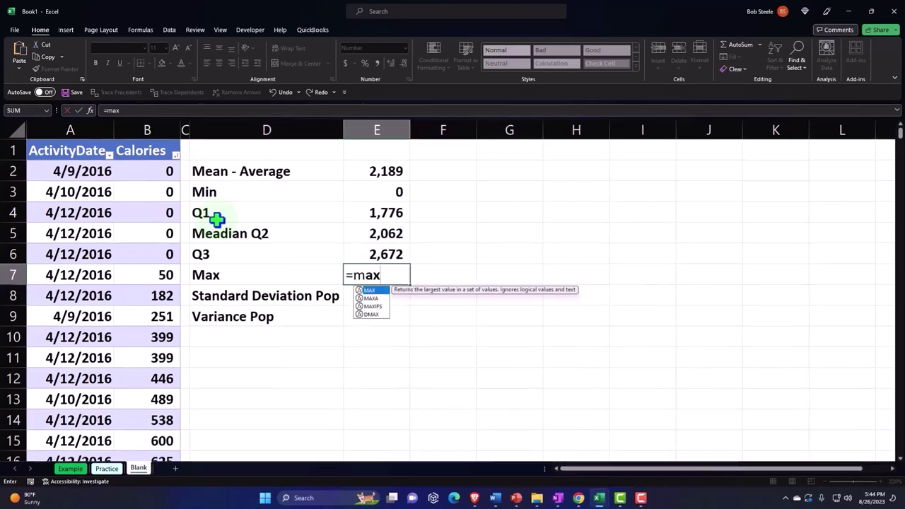
{"action": "type", "text": "("}
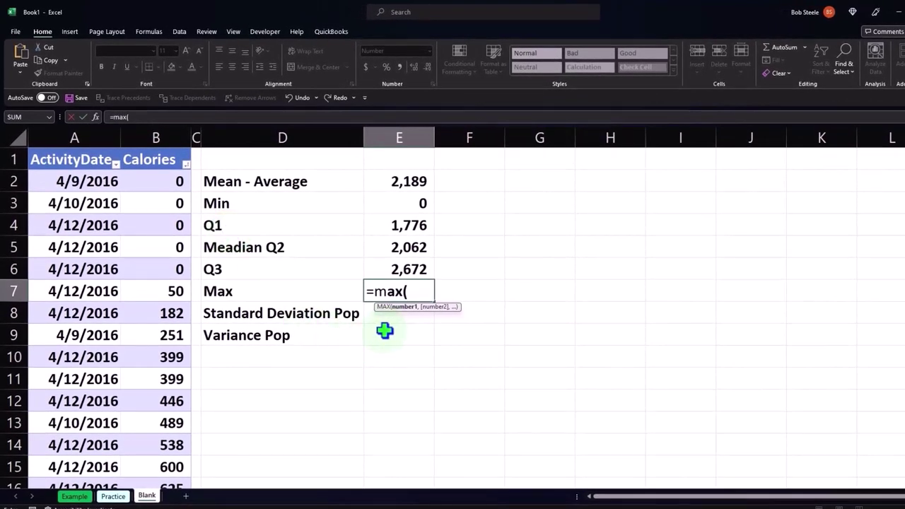
{"action": "left_click", "coordinate": [160, 143]}
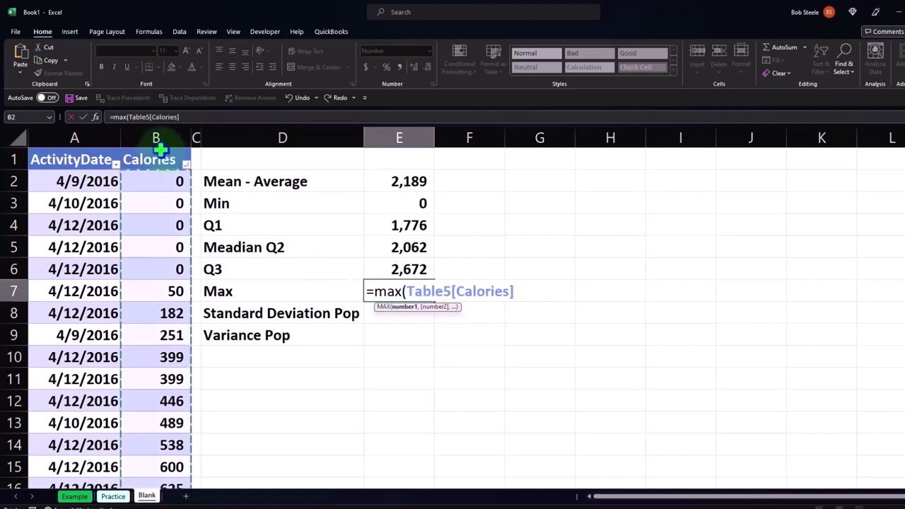
{"action": "key", "text": "Return"}
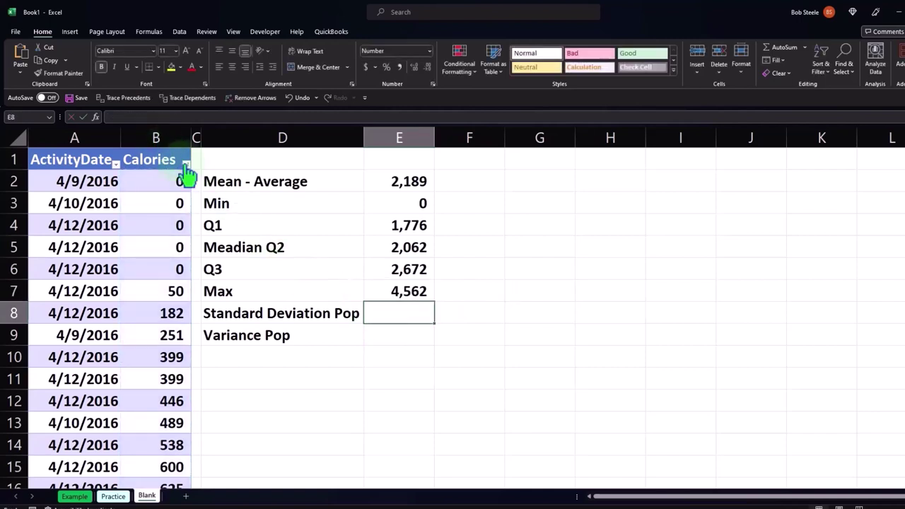
Step: Sort Calories largest first and enter =STDEV.P(Table5[Calories]) in E8, giving 815
{"action": "left_click", "coordinate": [187, 165]}
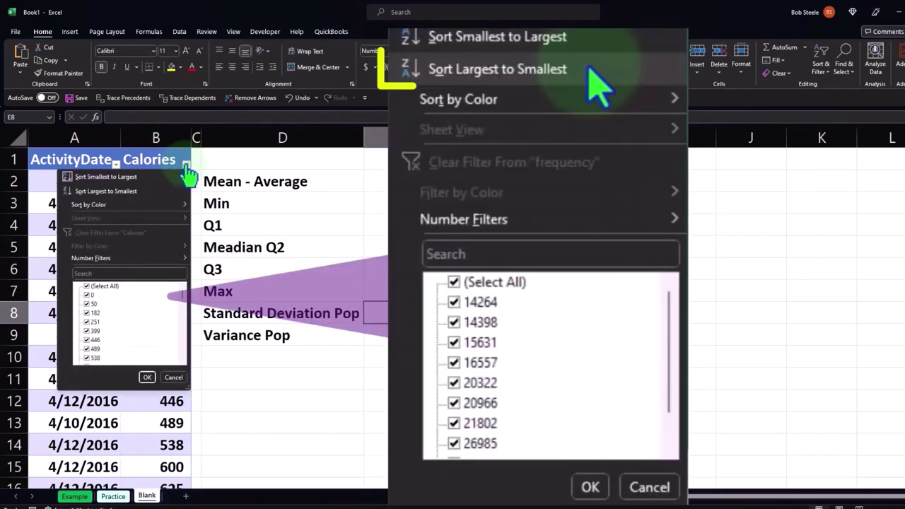
{"action": "left_click", "coordinate": [133, 192]}
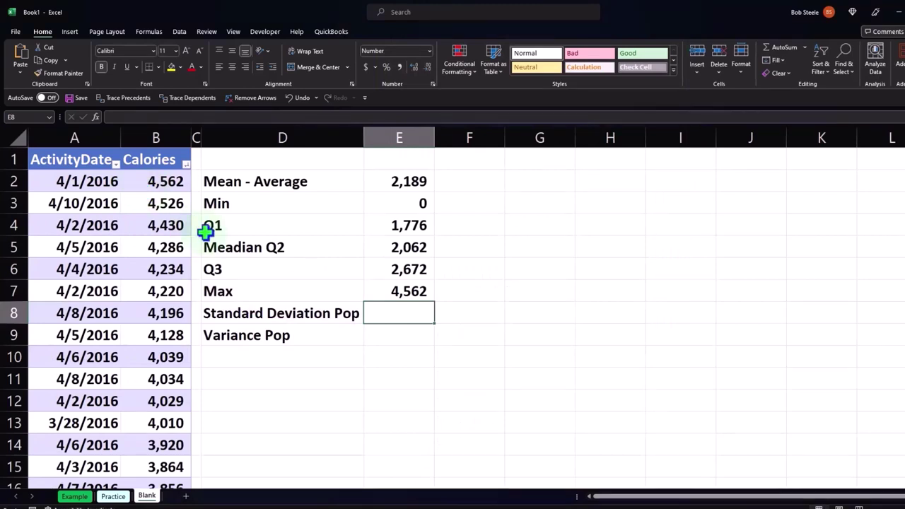
{"action": "type", "text": "=s"}
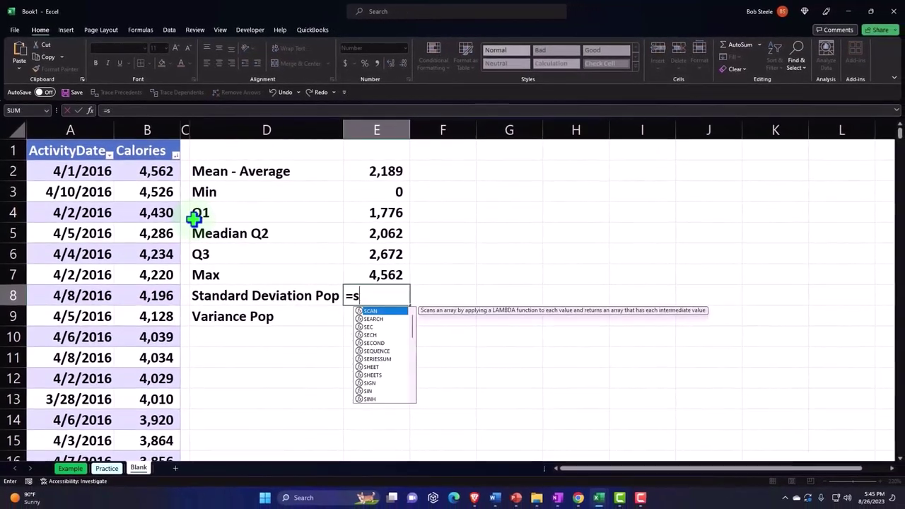
{"action": "type", "text": "t"}
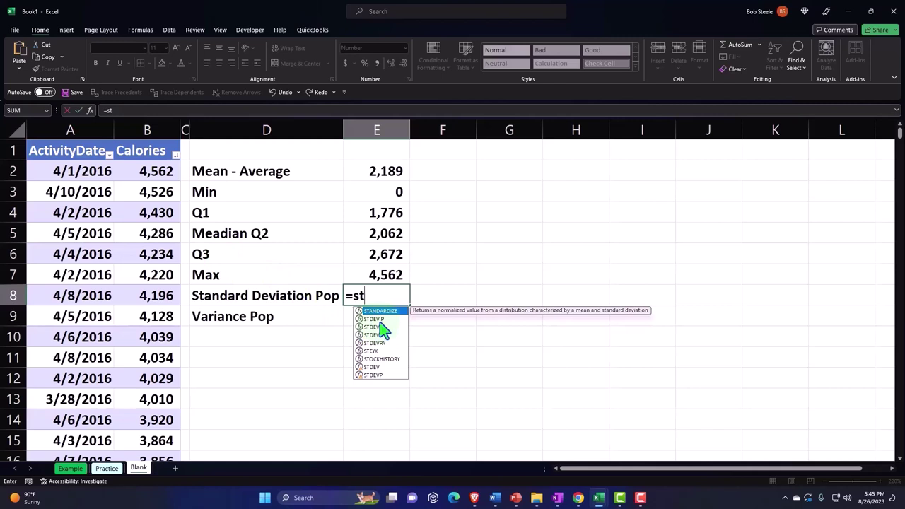
{"action": "double_click", "coordinate": [378, 319]}
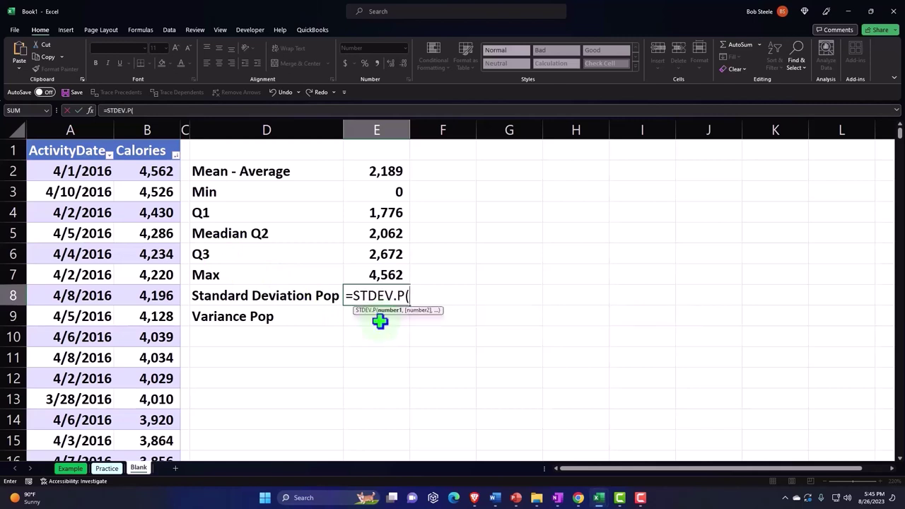
{"action": "left_click", "coordinate": [153, 145]}
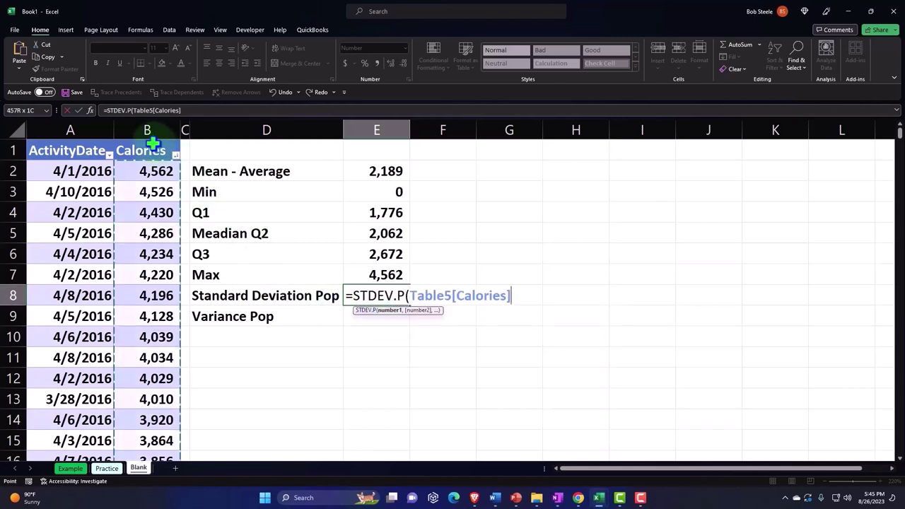
{"action": "key", "text": "Return"}
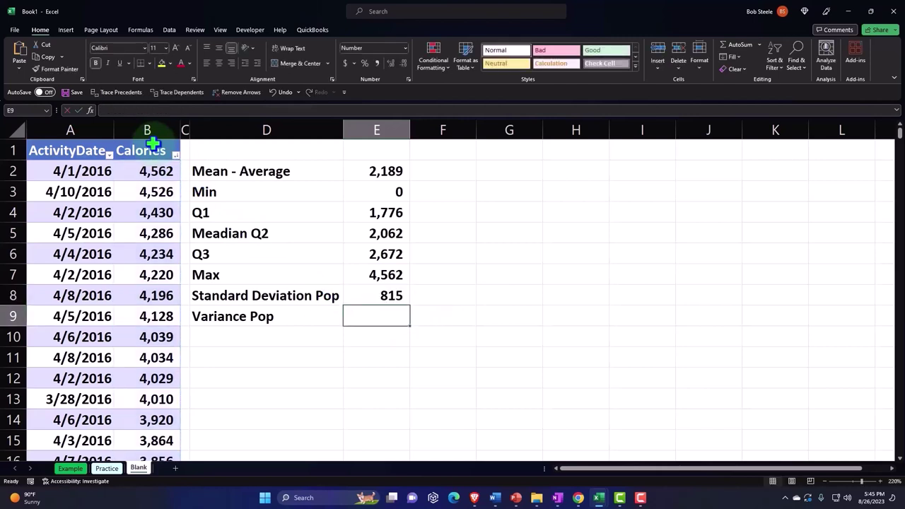
Step: Enter =VAR.P(Table5[Calories]) in E9, giving a variance of 663,560
{"action": "type", "text": "=s"}
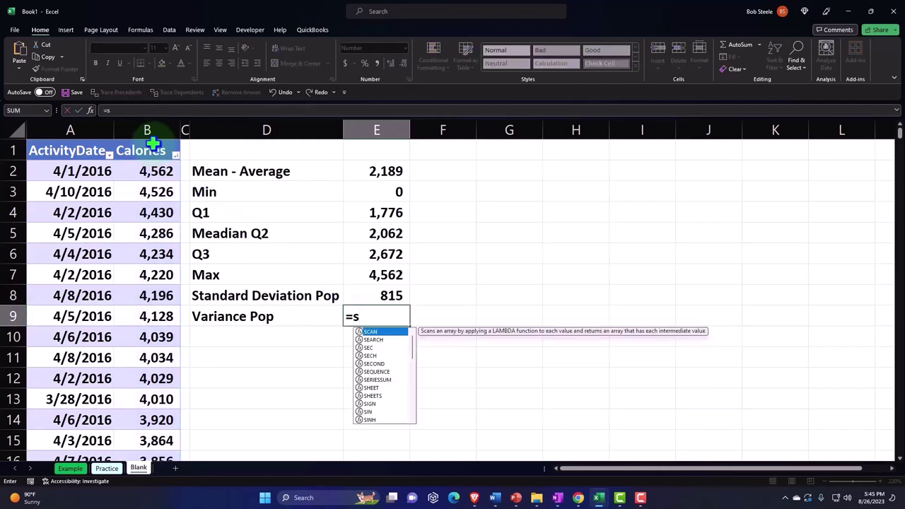
{"action": "key", "text": "BackSpace"}
{"action": "type", "text": "va"}
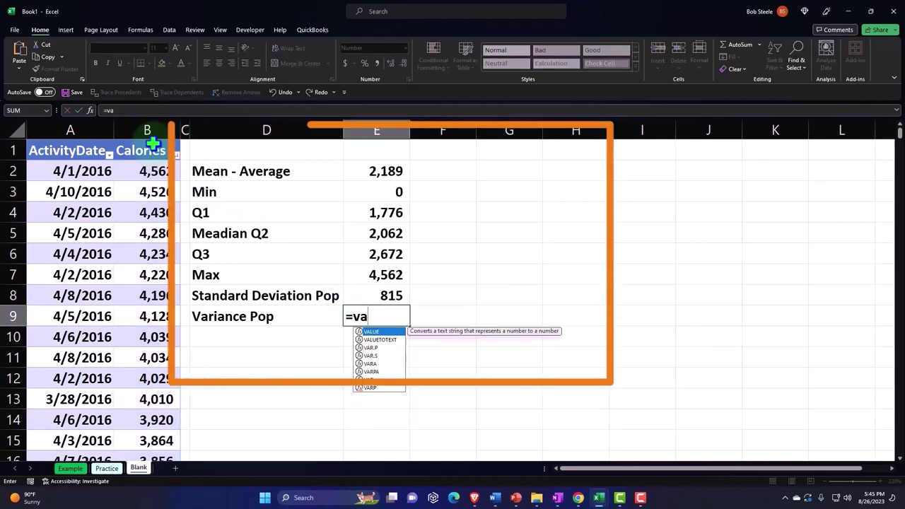
{"action": "double_click", "coordinate": [369, 348]}
{"action": "left_click", "coordinate": [157, 143]}
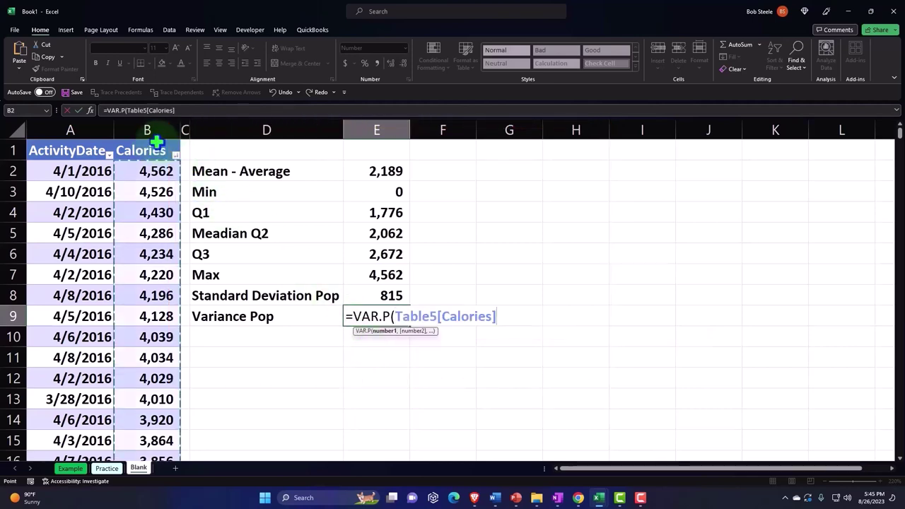
{"action": "key", "text": "Return"}
{"action": "key", "text": "Down"}
{"action": "key", "text": "Left"}
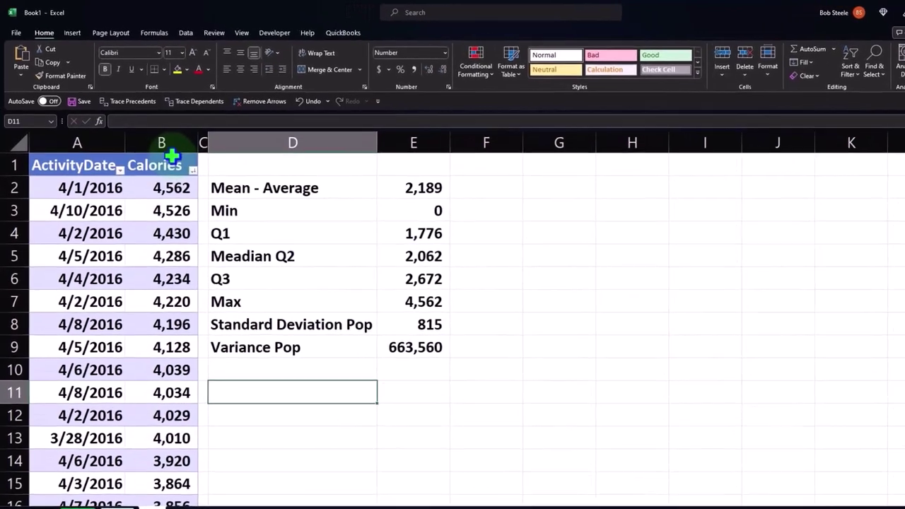
Step: Type the labels Standard Deviation Samp and Varaince Samp in D11:D12
{"action": "type", "text": "Standard Deviation Samp"}
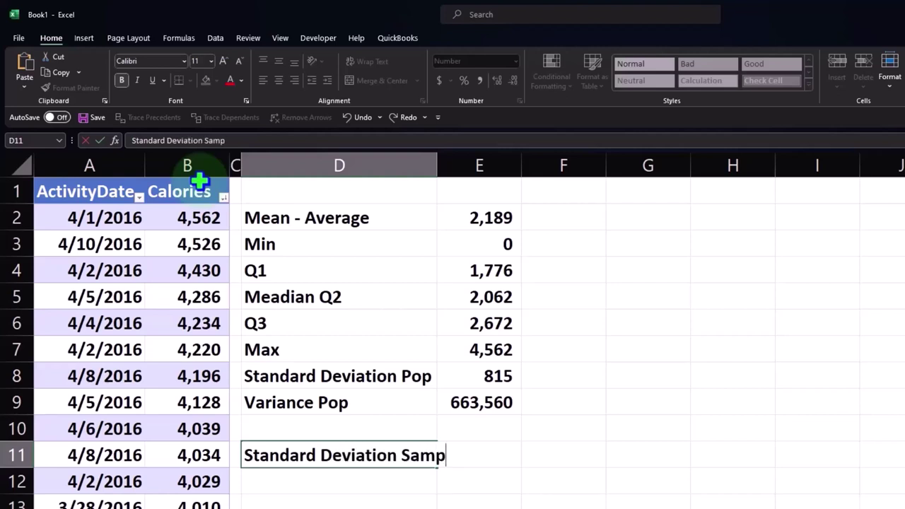
{"action": "key", "text": "Return"}
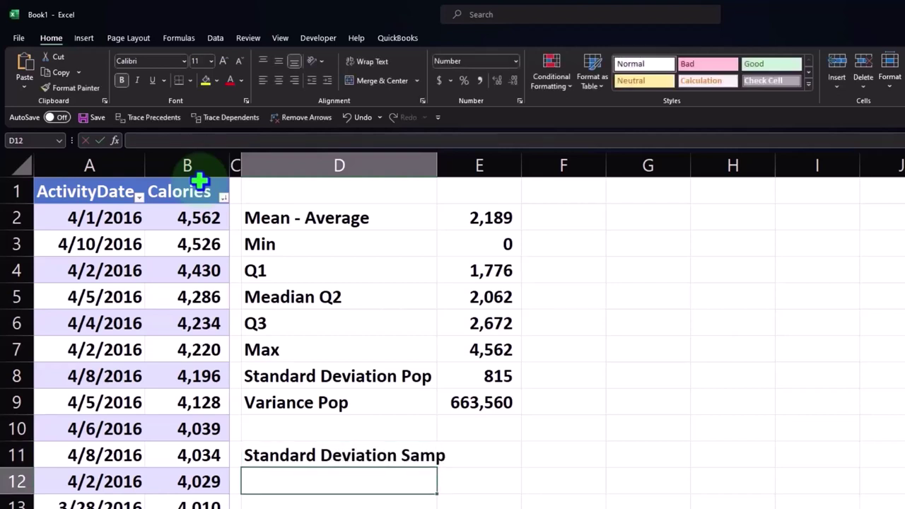
{"action": "type", "text": "S"}
{"action": "key", "text": "Delete"}
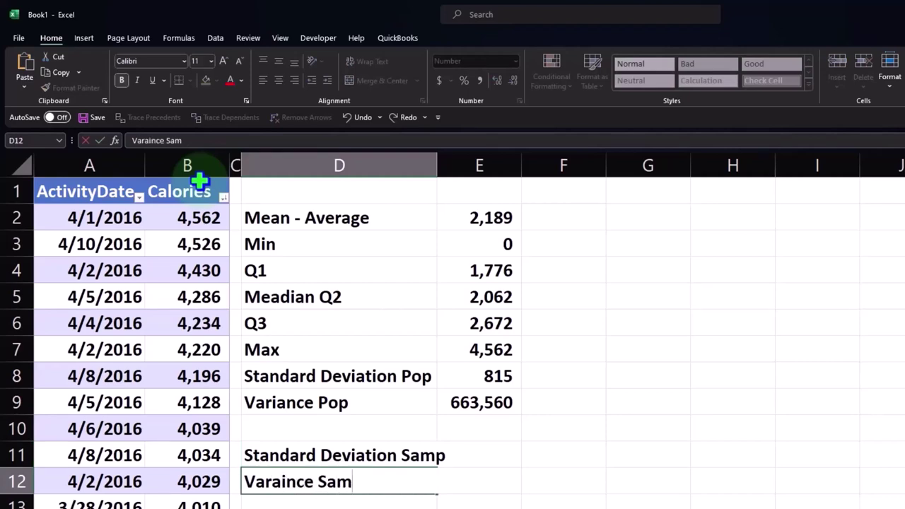
{"action": "type", "text": "p"}
{"action": "key", "text": "Tab"}
Step: Enter a sample standard deviation formula in E11, showing 815
{"action": "key", "text": "Up"}
{"action": "type", "text": "="}
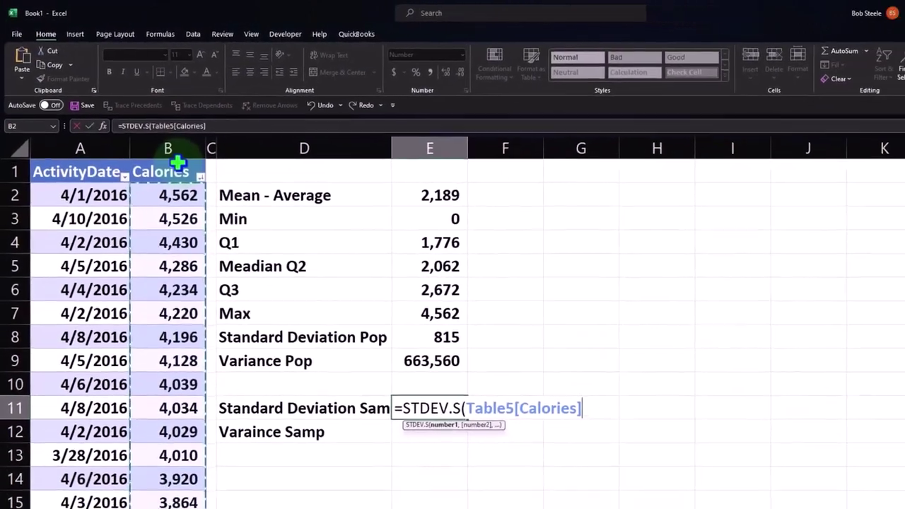
{"action": "key", "text": "Return"}
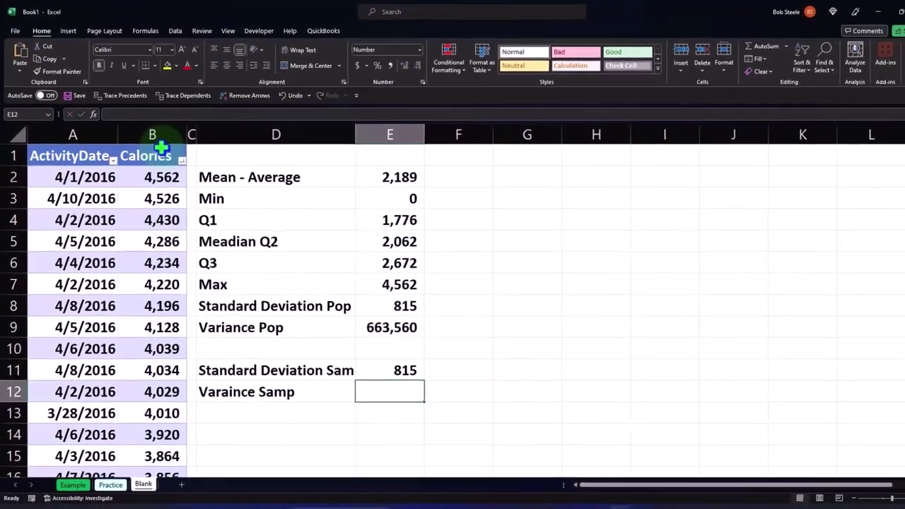
{"action": "type", "text": "s"}
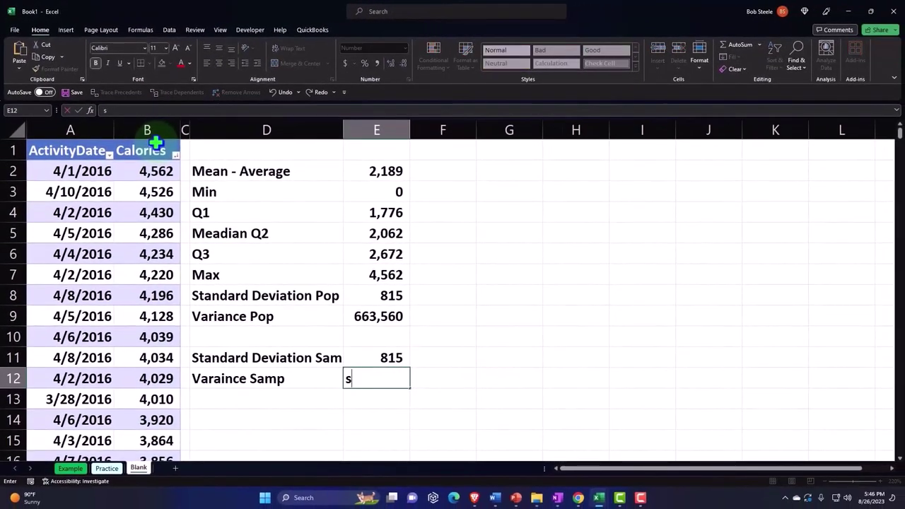
{"action": "type", "text": "tst"}
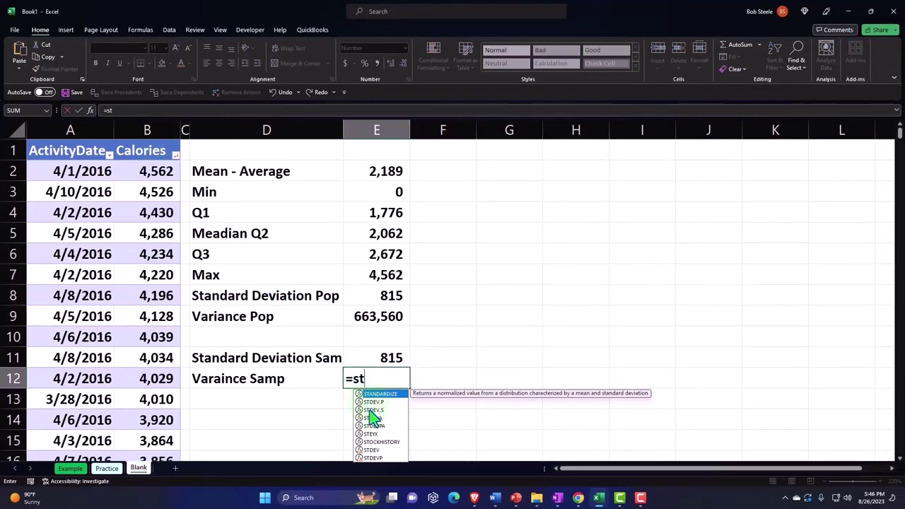
Step: Enter =VAR.S over the Calories column in E12, giving a sample variance of 665,015
{"action": "key", "text": "BackSpace"}
{"action": "key", "text": "BackSpace"}
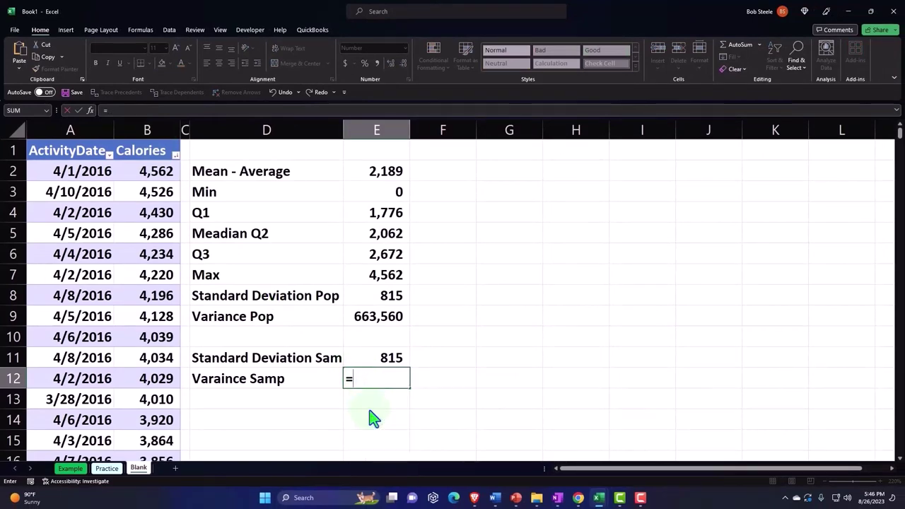
{"action": "type", "text": "va"}
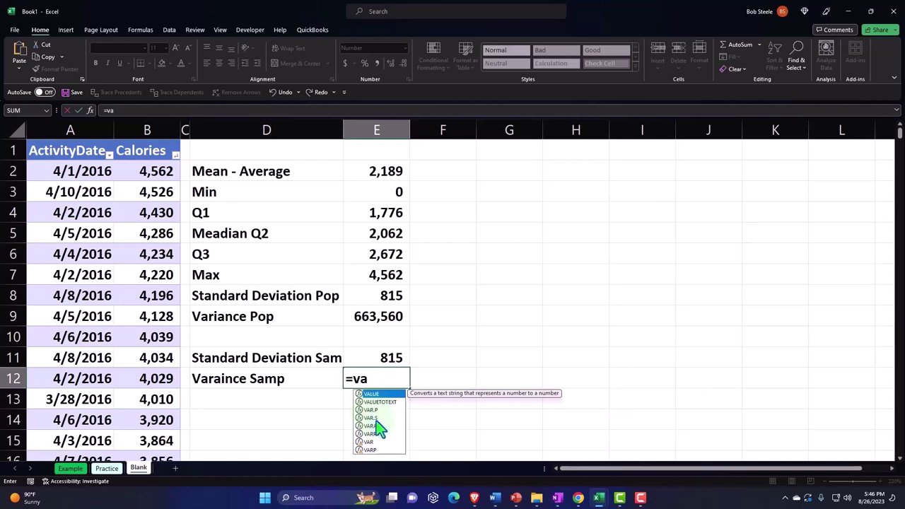
{"action": "double_click", "coordinate": [376, 419]}
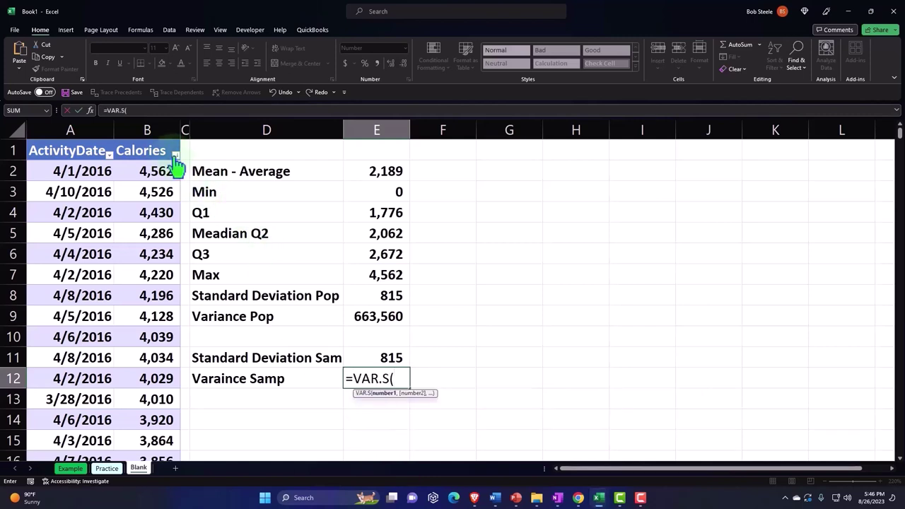
{"action": "left_click", "coordinate": [153, 132]}
{"action": "key", "text": "Return"}
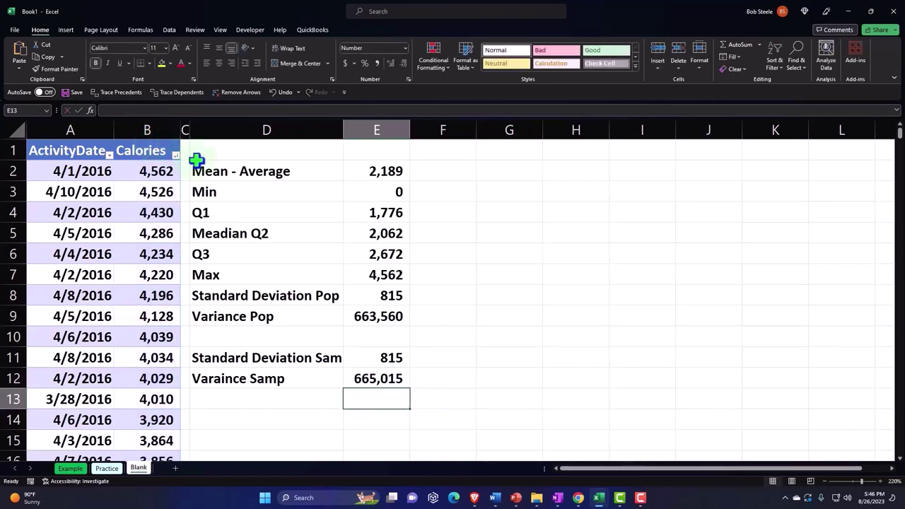
Step: Review the standard deviation and variance formulas in E8, E9, E11 and E12
{"action": "double_click", "coordinate": [390, 294]}
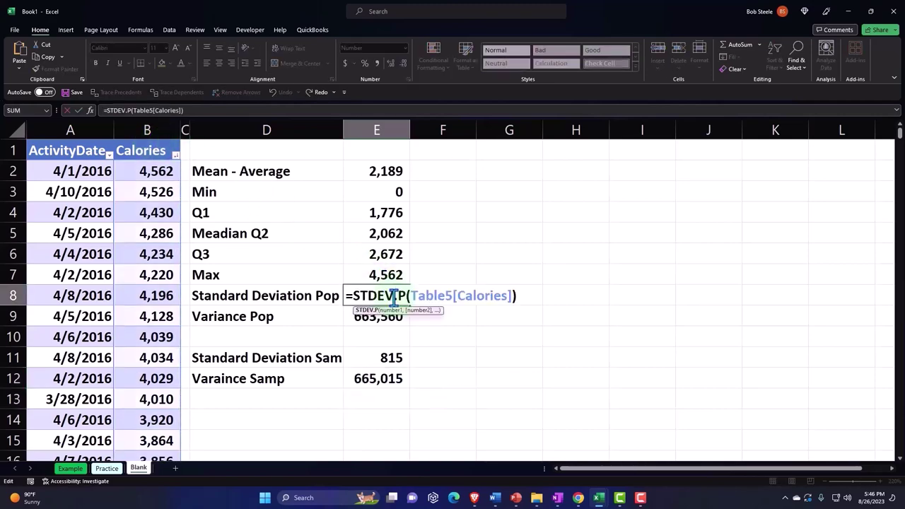
{"action": "key", "text": "Return"}
{"action": "double_click", "coordinate": [396, 313]}
{"action": "key", "text": "Return"}
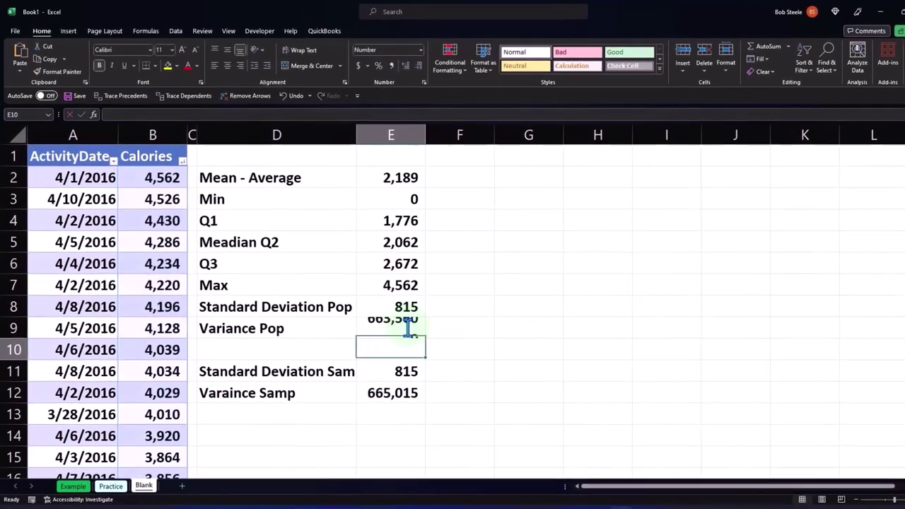
{"action": "double_click", "coordinate": [420, 377]}
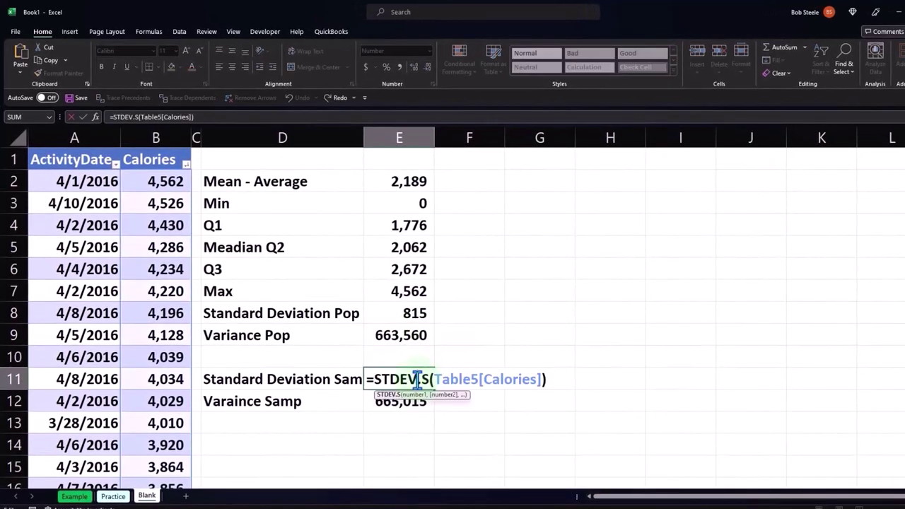
{"action": "key", "text": "Return"}
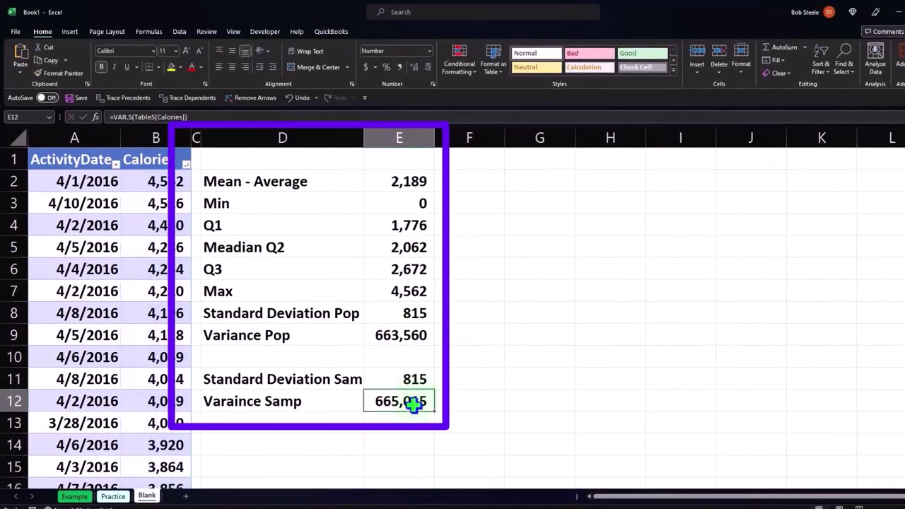
{"action": "double_click", "coordinate": [414, 403]}
{"action": "key", "text": "Return"}
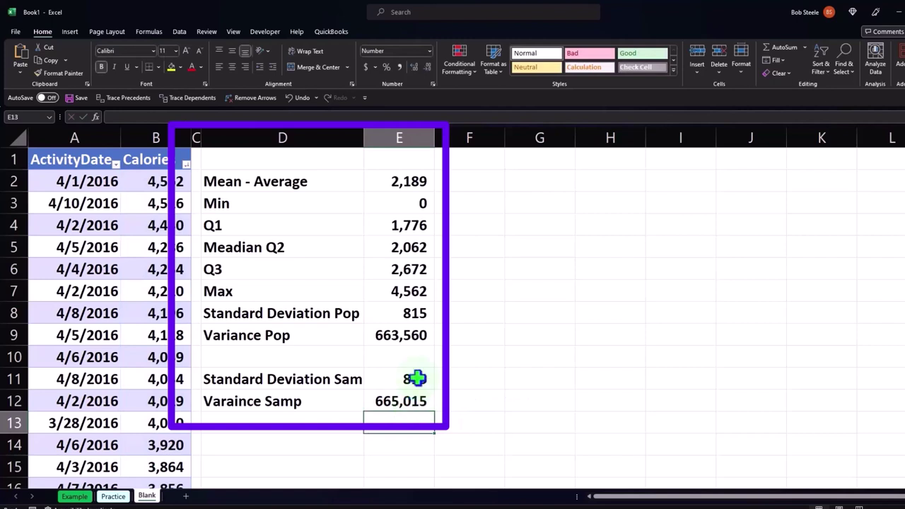
{"action": "left_click", "coordinate": [411, 335]}
Step: Show two decimals in E8 and E11, giving 814.59 and 815.48
{"action": "left_click", "coordinate": [413, 313]}
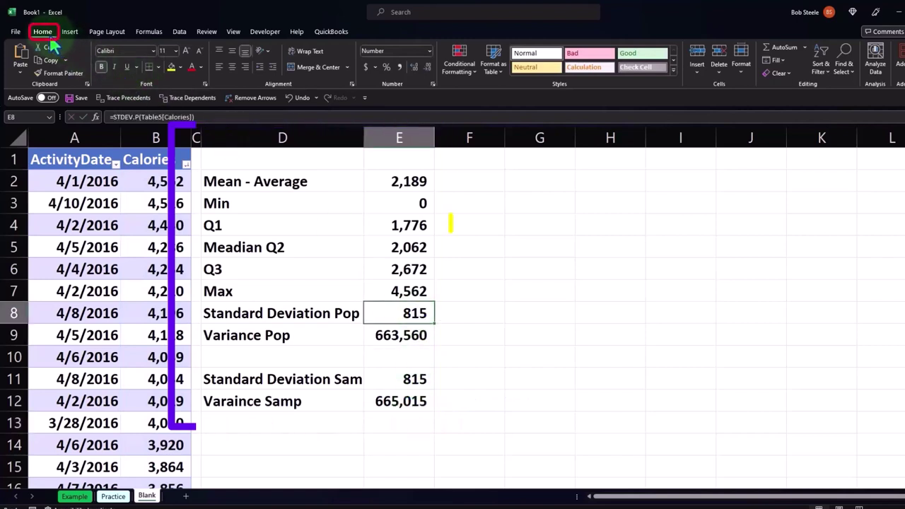
{"action": "left_click", "coordinate": [414, 67]}
{"action": "left_click", "coordinate": [410, 379]}
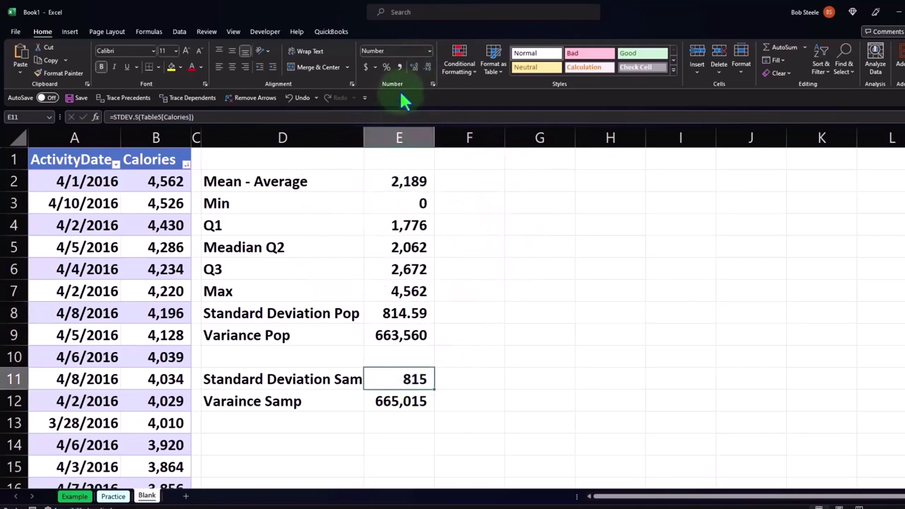
{"action": "left_click", "coordinate": [412, 65]}
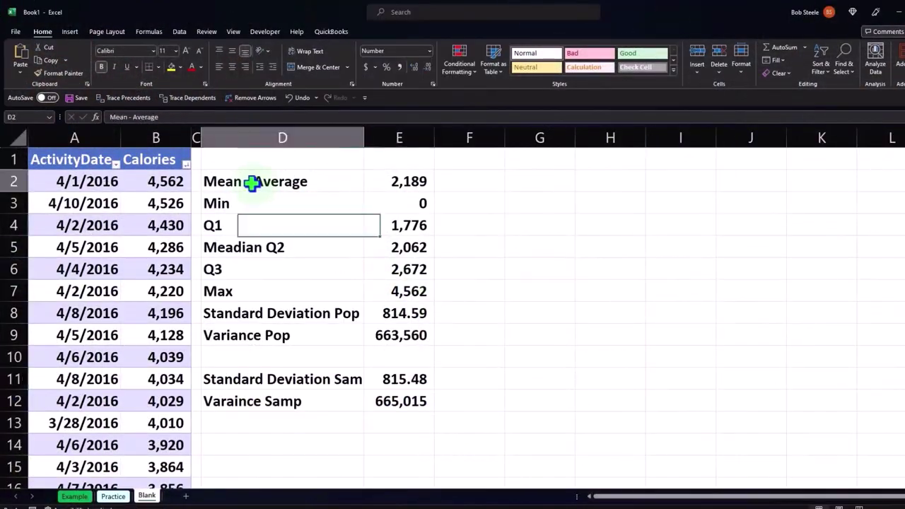
Step: Give the D2:E12 statistics block a light cyan fill and All Borders
{"action": "left_click_drag", "start_coordinate": [256, 185], "coordinate": [367, 394]}
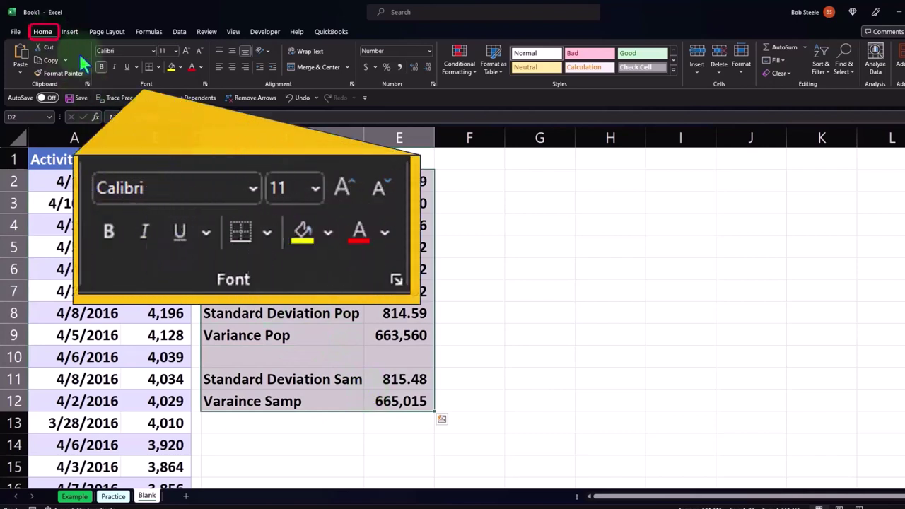
{"action": "left_click", "coordinate": [180, 67]}
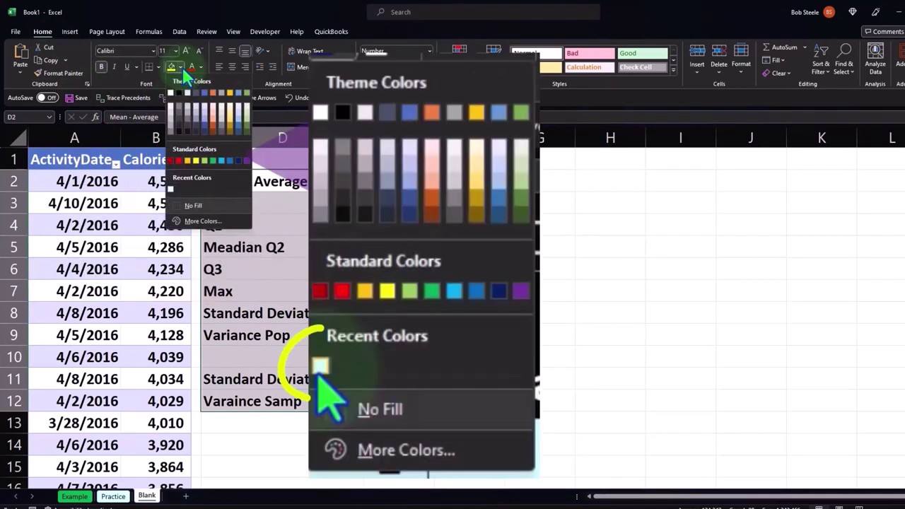
{"action": "left_click", "coordinate": [201, 221]}
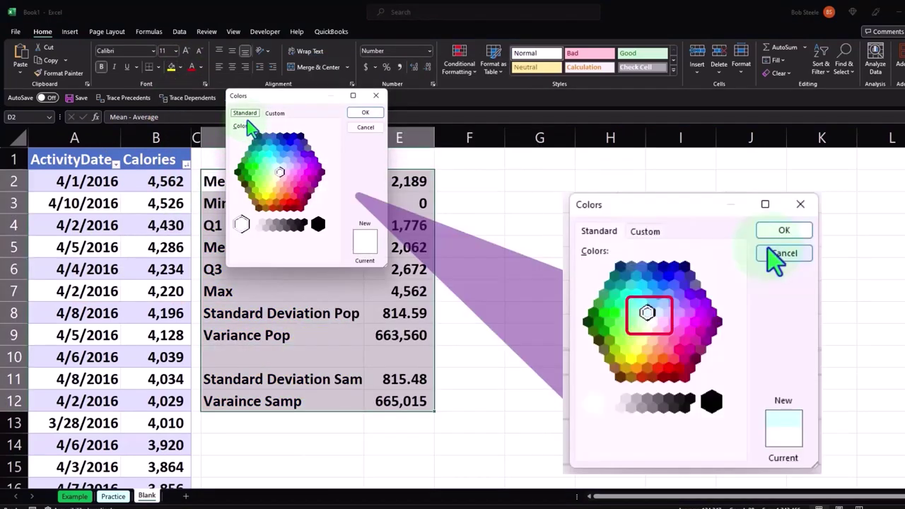
{"action": "left_click", "coordinate": [277, 166]}
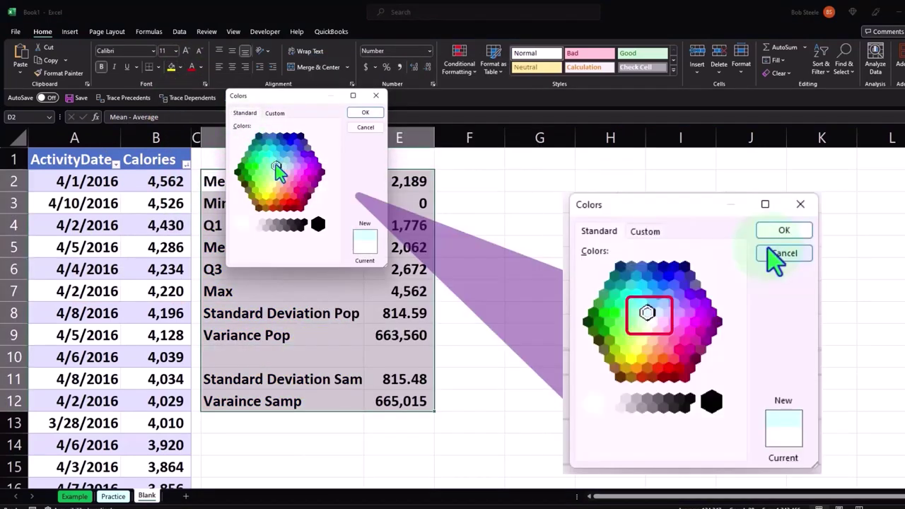
{"action": "left_click", "coordinate": [355, 117]}
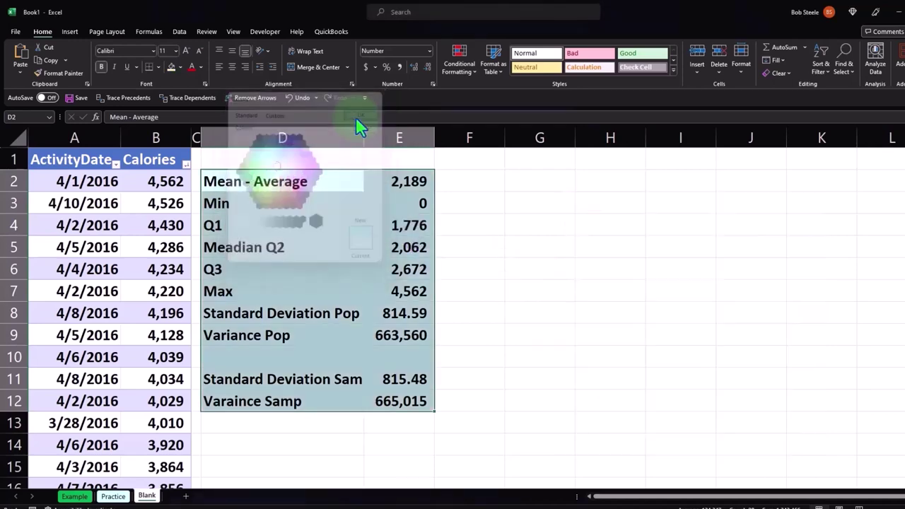
{"action": "left_click", "coordinate": [156, 67]}
{"action": "left_click", "coordinate": [171, 166]}
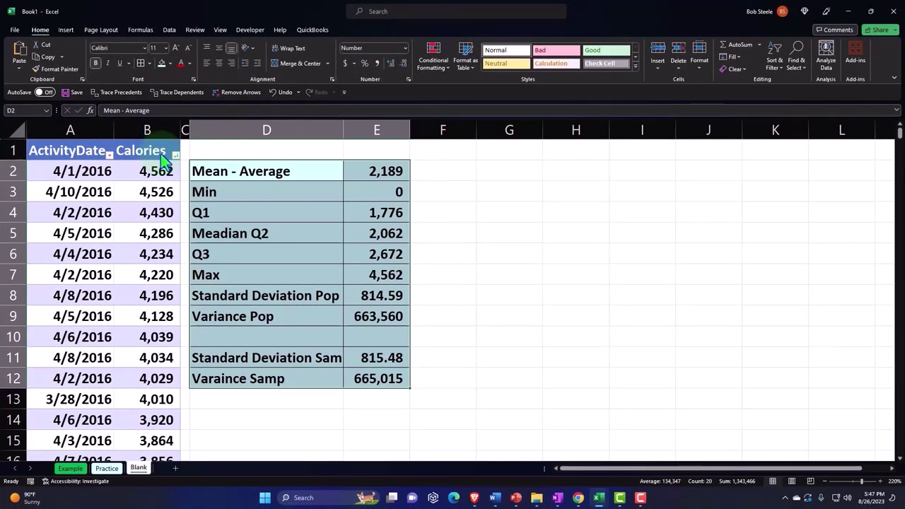
Step: Insert a histogram of the Calories column
{"action": "left_click", "coordinate": [146, 140]}
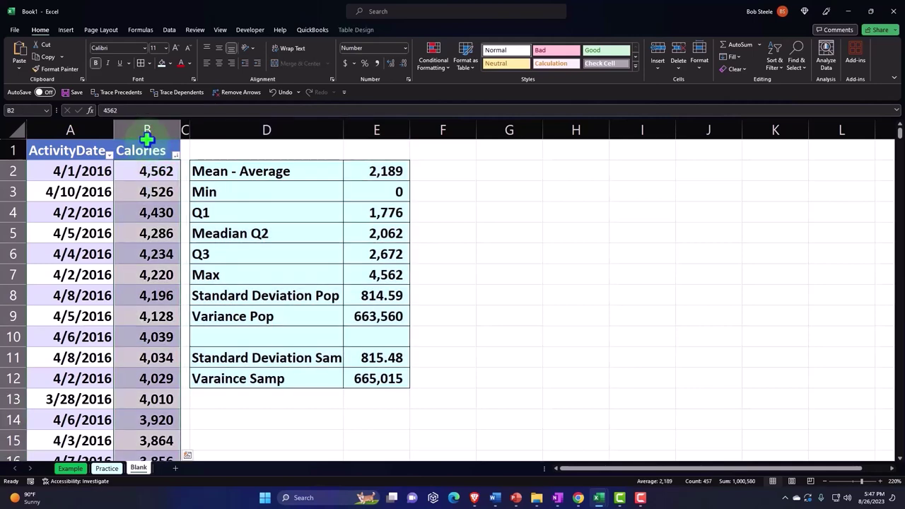
{"action": "left_click", "coordinate": [65, 29]}
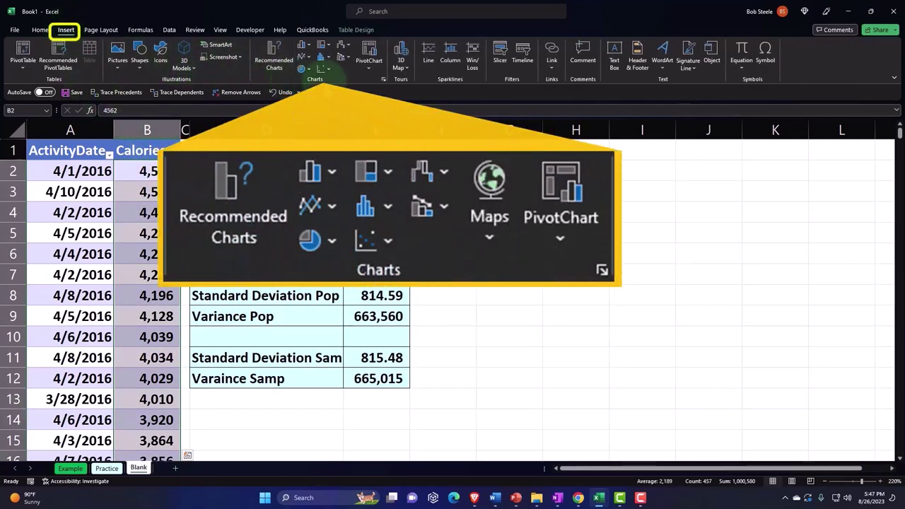
{"action": "left_click", "coordinate": [328, 55]}
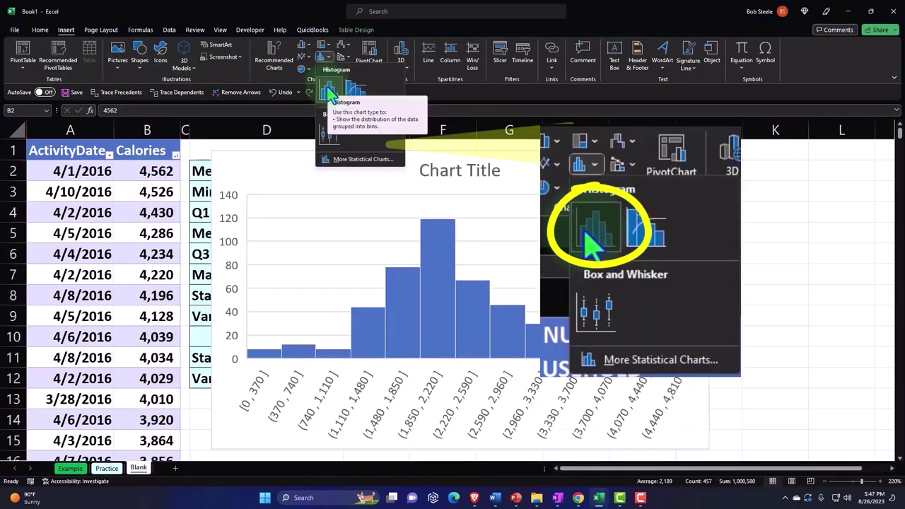
{"action": "left_click", "coordinate": [328, 92]}
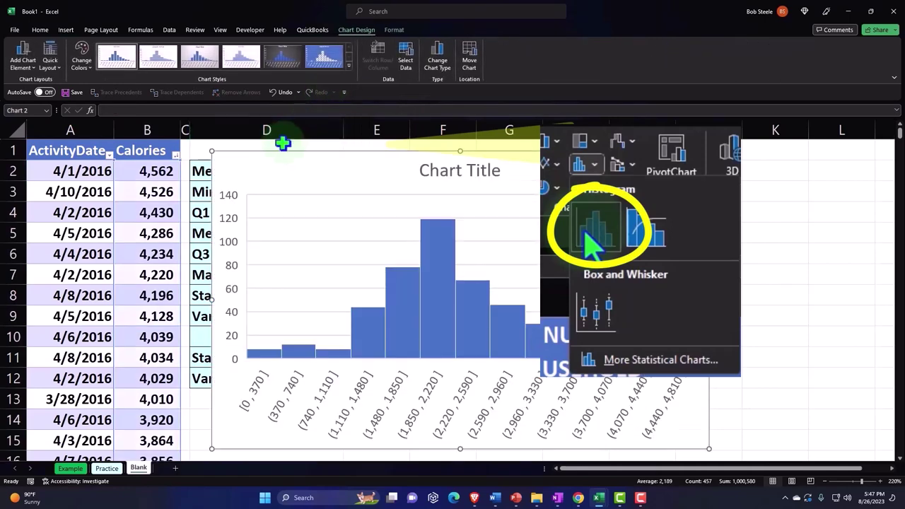
Step: Move the histogram beside the statistics block and delete its chart title
{"action": "left_click_drag", "start_coordinate": [238, 162], "coordinate": [432, 165]}
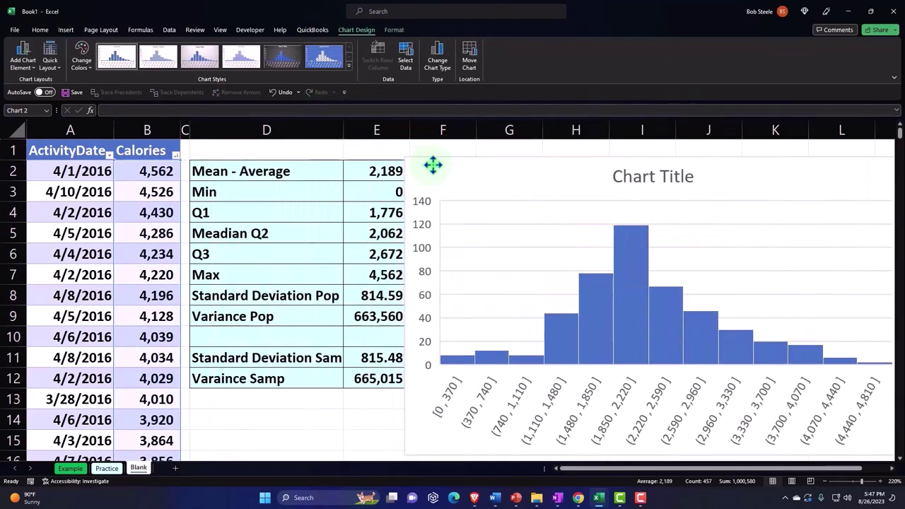
{"action": "left_click", "coordinate": [639, 182]}
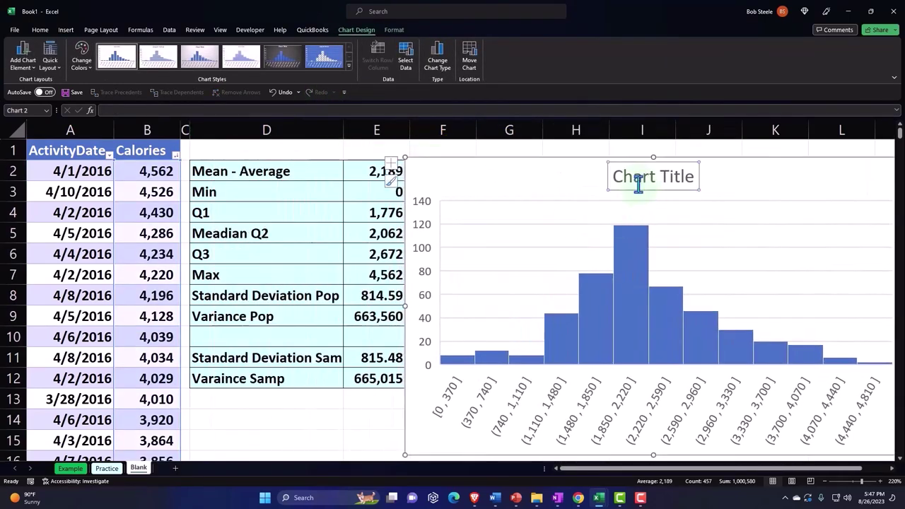
{"action": "key", "text": "Delete"}
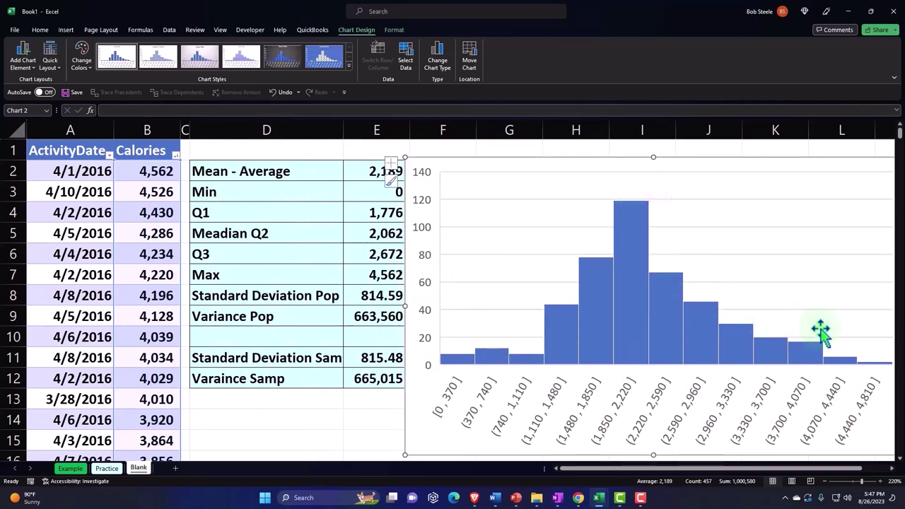
{"action": "left_click_drag", "start_coordinate": [725, 468], "coordinate": [739, 477]}
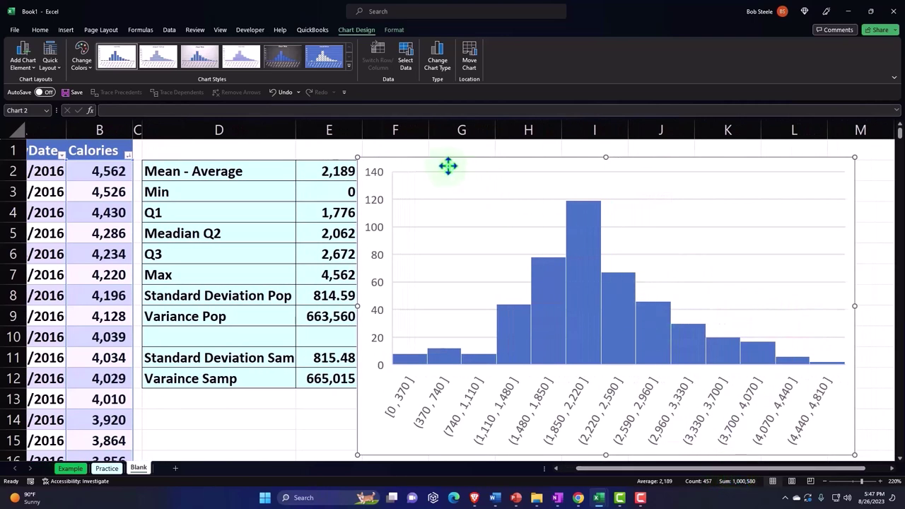
{"action": "left_click_drag", "start_coordinate": [447, 166], "coordinate": [463, 165]}
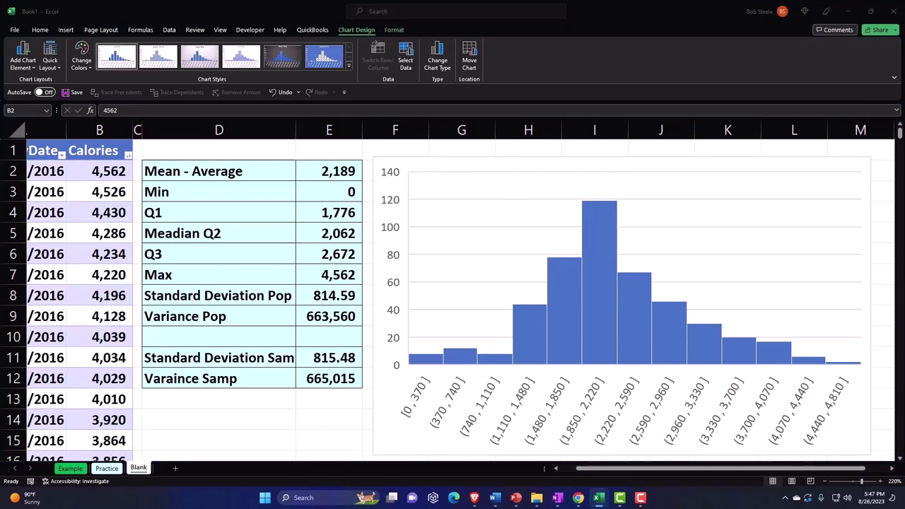
Step: Type the heading Variance in cell N1
{"action": "left_click", "coordinate": [313, 405]}
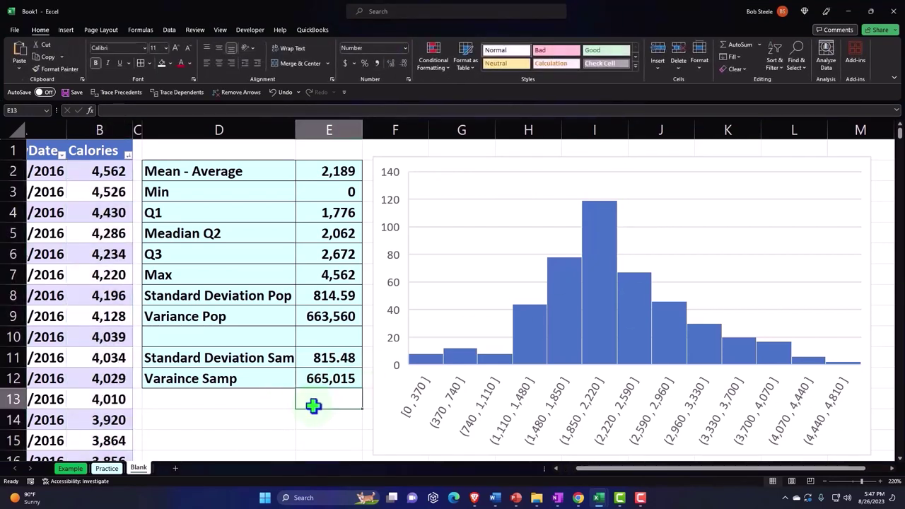
{"action": "key", "text": "Right"}
{"action": "key", "text": "Right"}
{"action": "key", "text": "Right"}
{"action": "key", "text": "Right"}
{"action": "key", "text": "Right"}
{"action": "key", "text": "Right"}
{"action": "key", "text": "Right"}
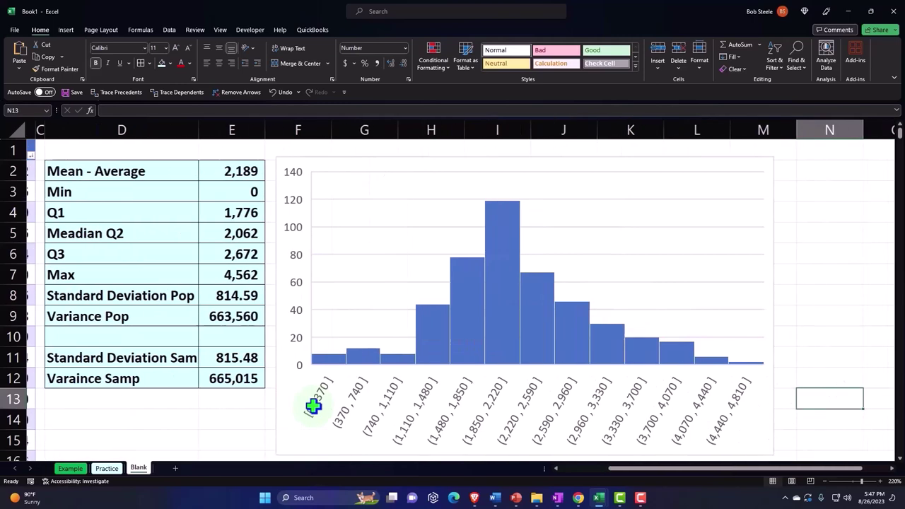
{"action": "key", "text": "Right"}
{"action": "key", "text": "Right"}
{"action": "key", "text": "Right"}
{"action": "key", "text": "Right"}
{"action": "key", "text": "Right"}
{"action": "key", "text": "Right"}
{"action": "key", "text": "Right"}
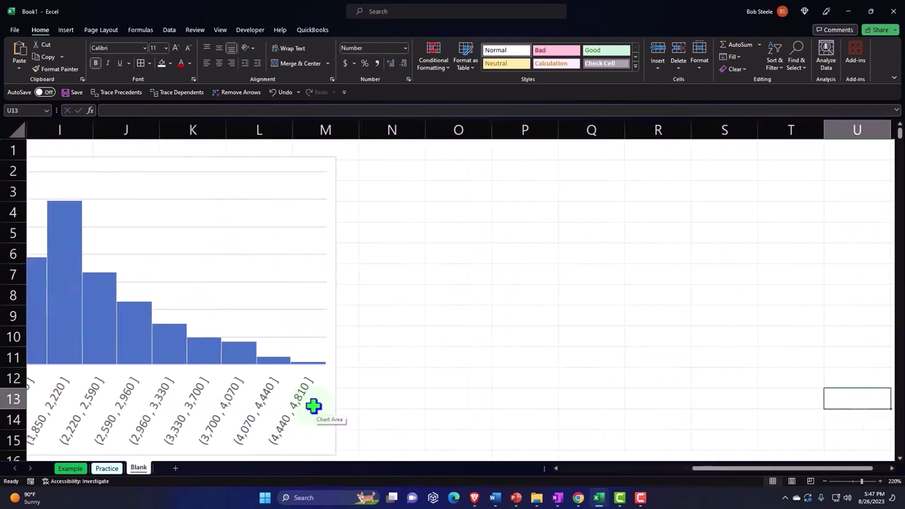
{"action": "left_click", "coordinate": [435, 187]}
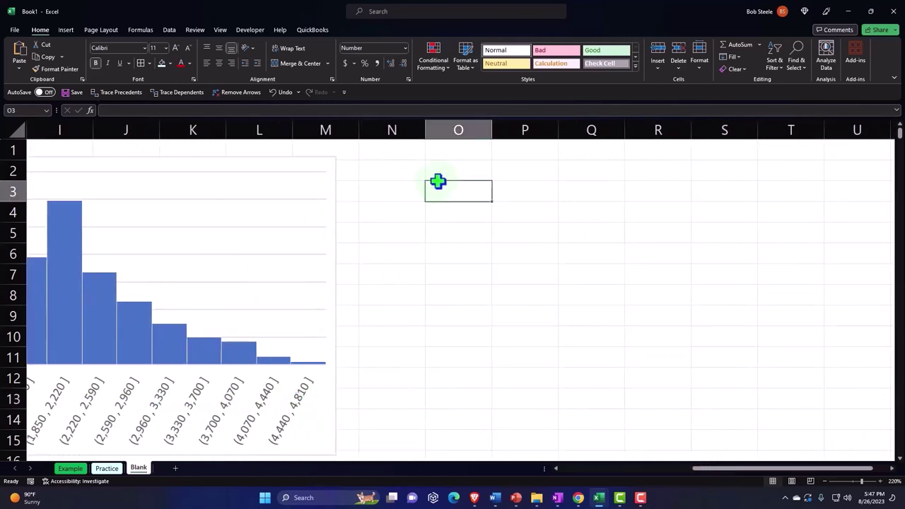
{"action": "left_click", "coordinate": [395, 151]}
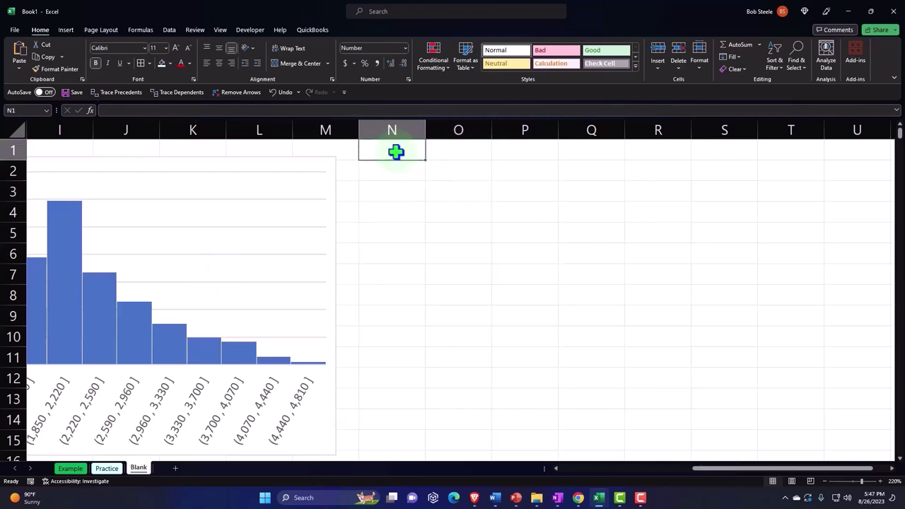
{"action": "type", "text": "Va"}
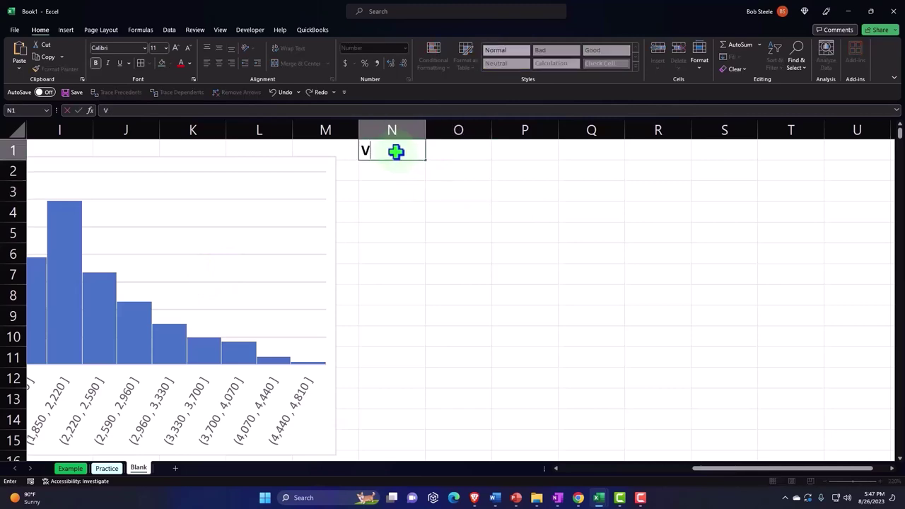
{"action": "key", "text": "BackSpace"}
{"action": "type", "text": "cVA"}
{"action": "key", "text": "BackSpace"}
{"action": "key", "text": "BackSpace"}
{"action": "key", "text": "BackSpace"}
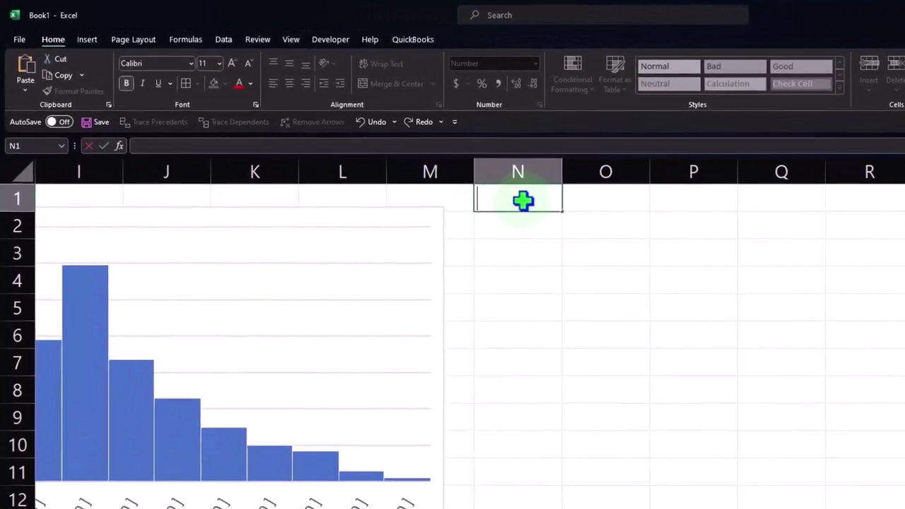
{"action": "type", "text": "v"}
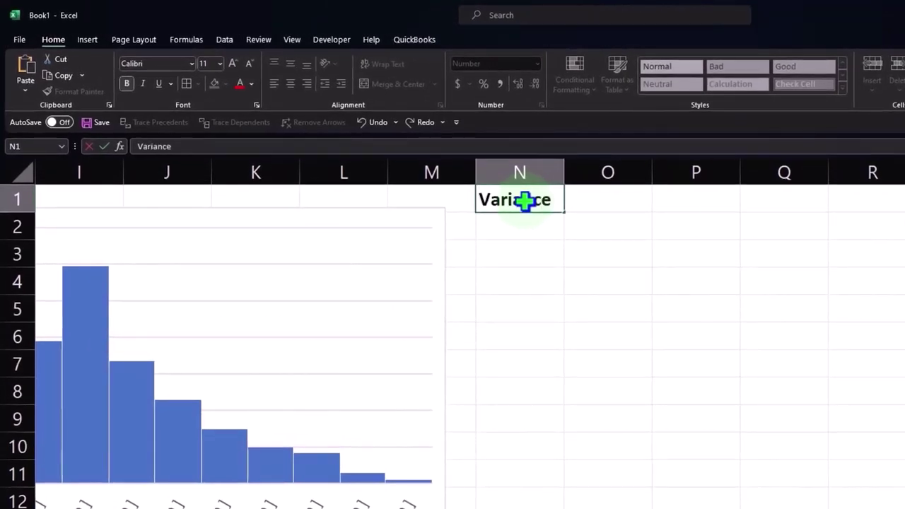
{"action": "key", "text": "Return"}
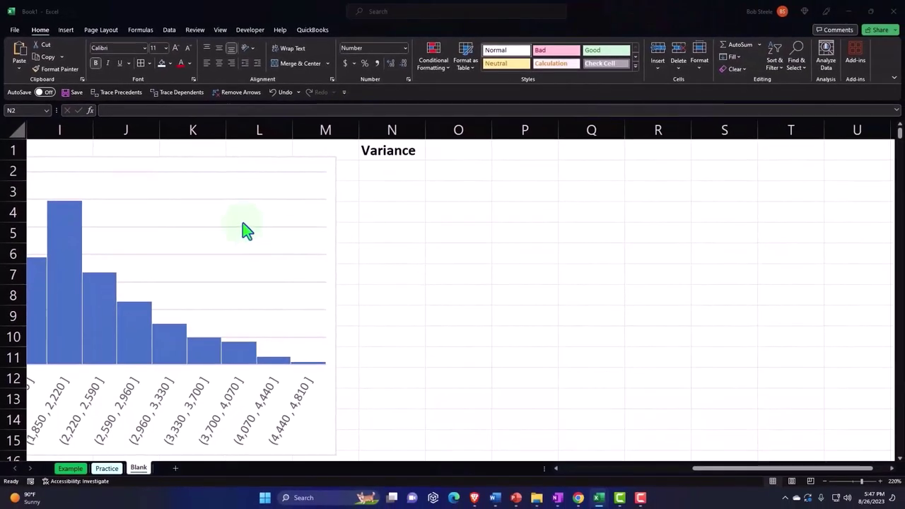
Step: Paste the variance equation below it, shrink it to 12-point and narrow the box
{"action": "key", "text": "ctrl+v"}
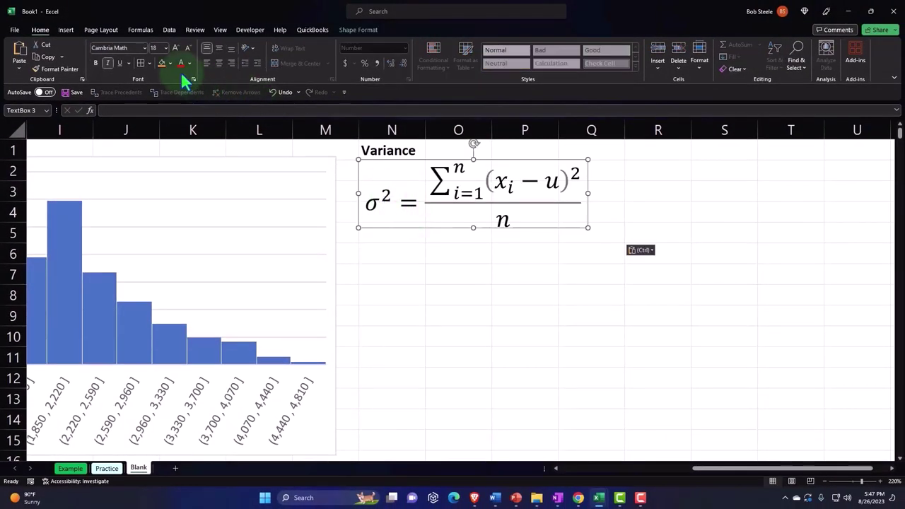
{"action": "left_click", "coordinate": [188, 47]}
{"action": "left_click", "coordinate": [188, 47]}
{"action": "left_click", "coordinate": [188, 47]}
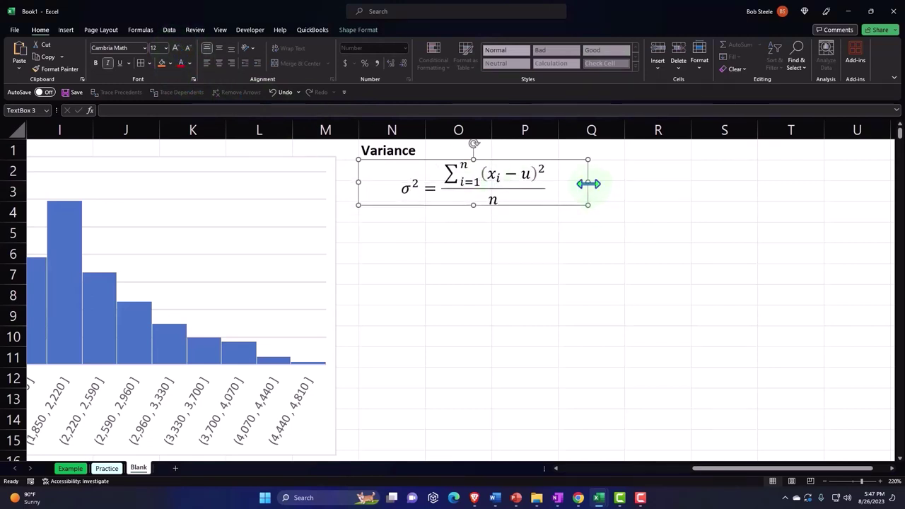
{"action": "left_click_drag", "start_coordinate": [587, 182], "coordinate": [508, 187]}
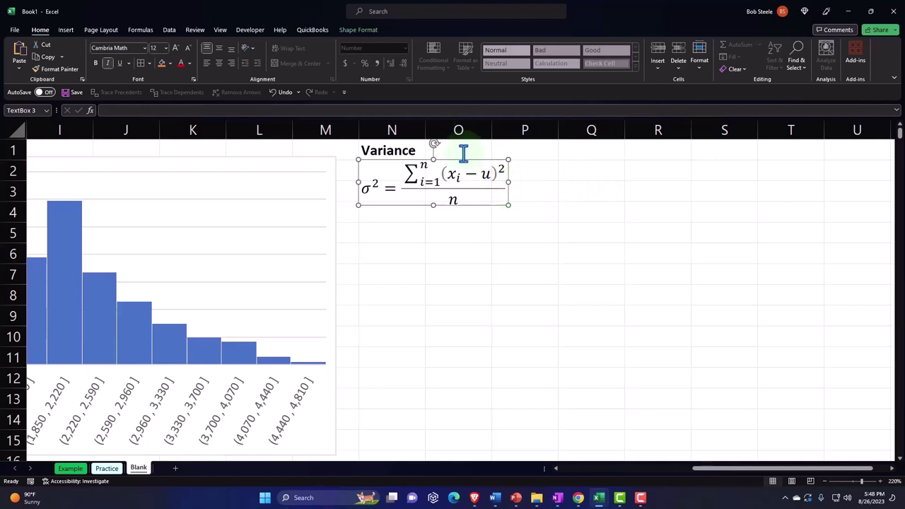
{"action": "left_click", "coordinate": [65, 31]}
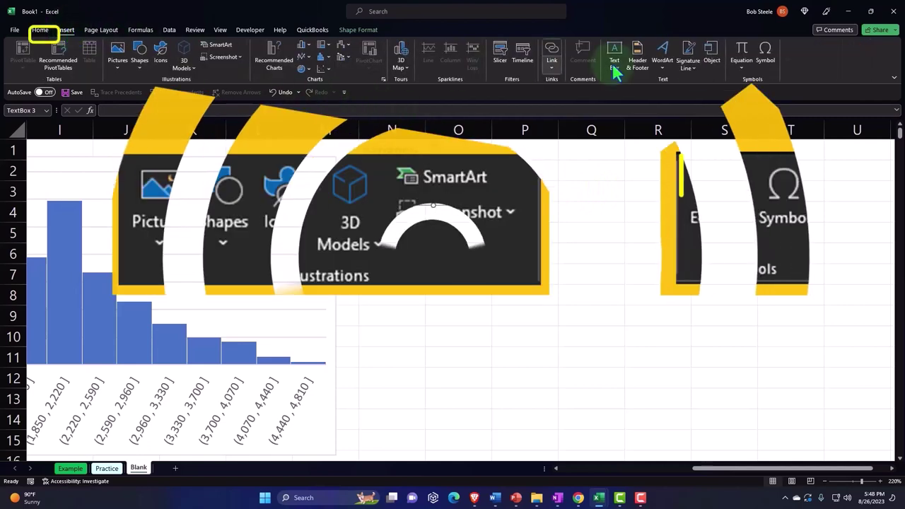
{"action": "left_click", "coordinate": [743, 50]}
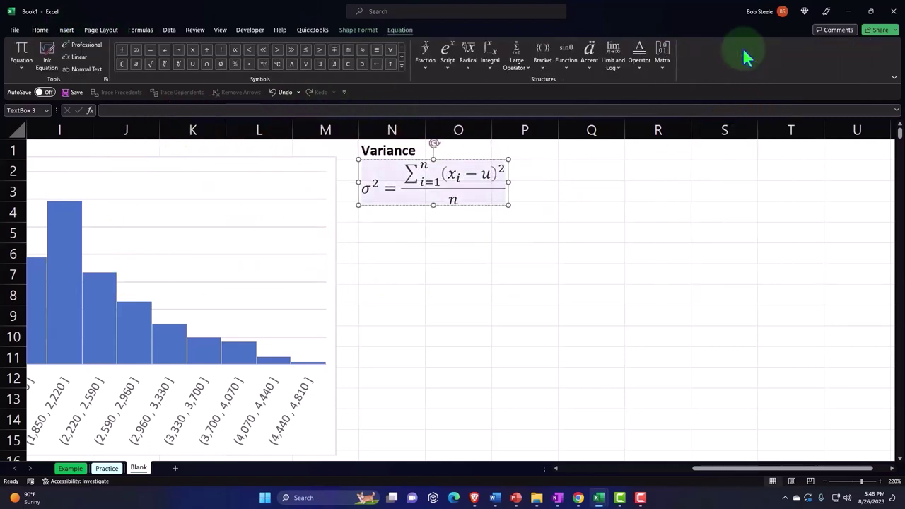
{"action": "left_click", "coordinate": [48, 55]}
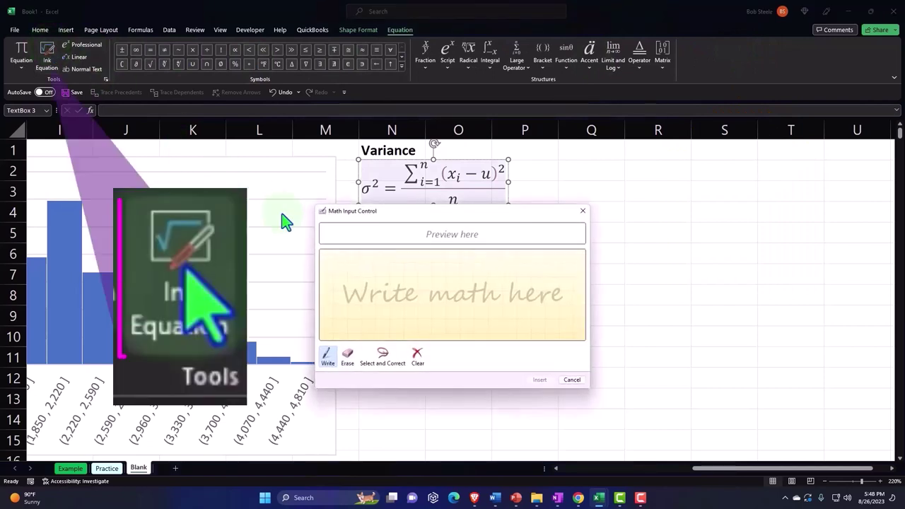
{"action": "left_click_drag", "start_coordinate": [358, 277], "coordinate": [342, 290]}
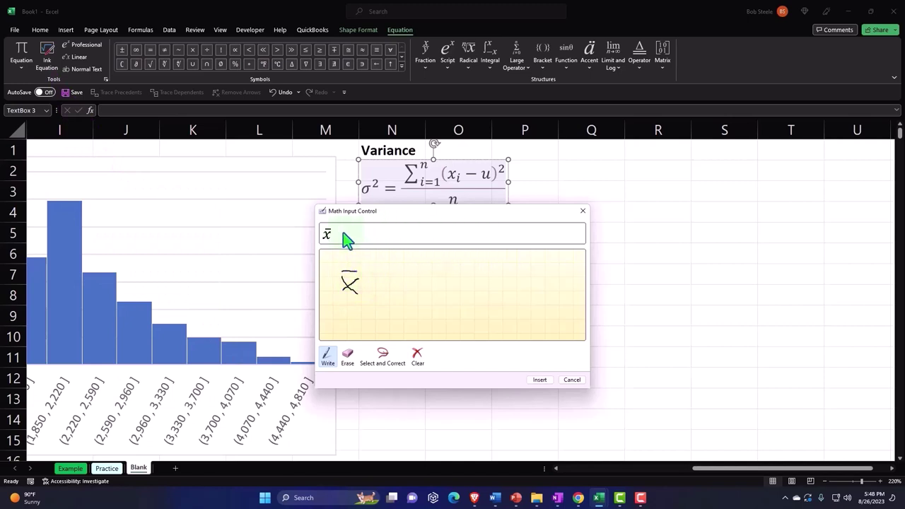
{"action": "left_click", "coordinate": [581, 212]}
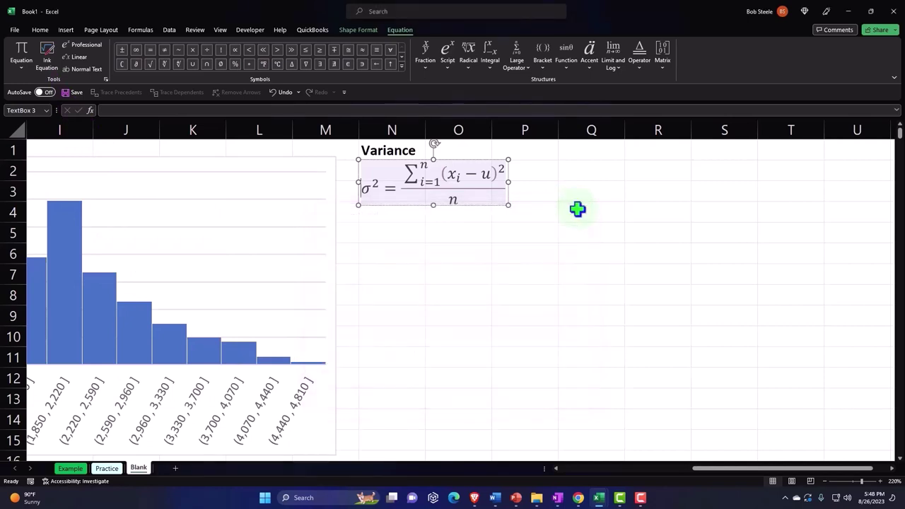
{"action": "left_click", "coordinate": [40, 30]}
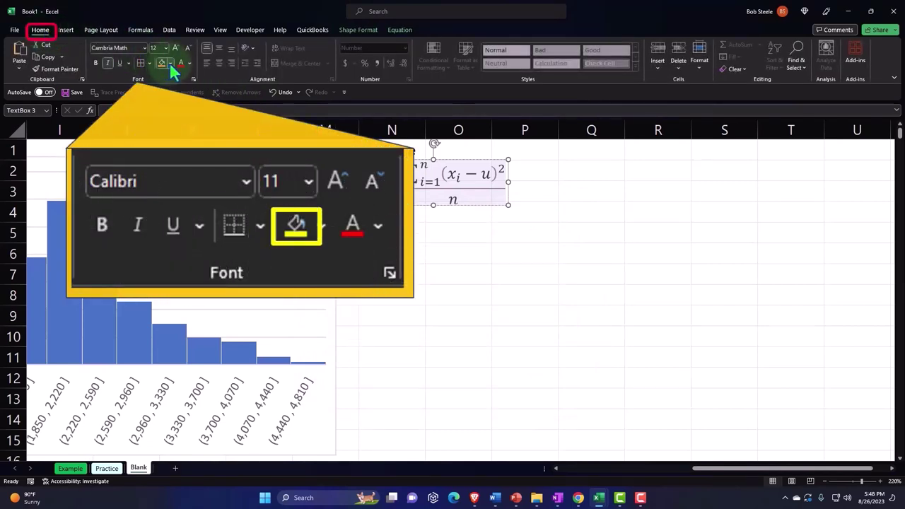
Step: Fill the variance equation box gold and make the N1:P1 Variance heading white on black
{"action": "left_click", "coordinate": [170, 63]}
{"action": "left_click", "coordinate": [183, 168]}
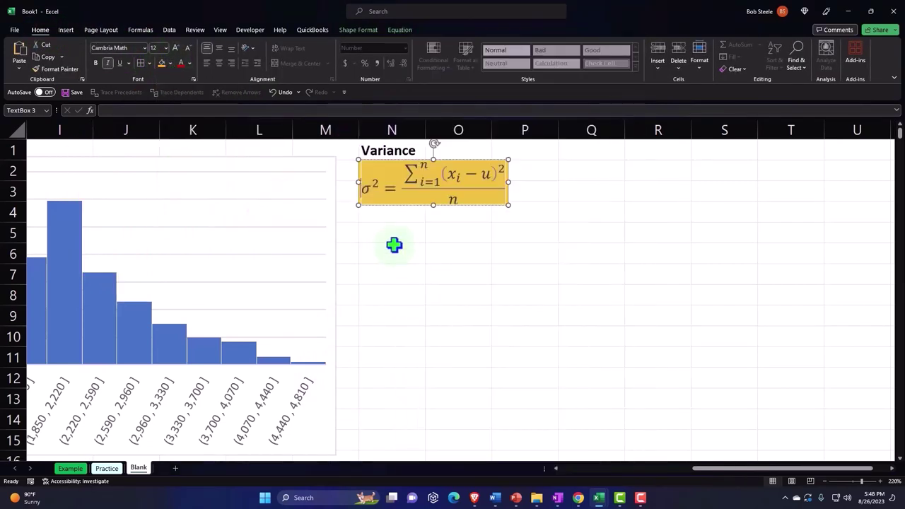
{"action": "left_click", "coordinate": [391, 154]}
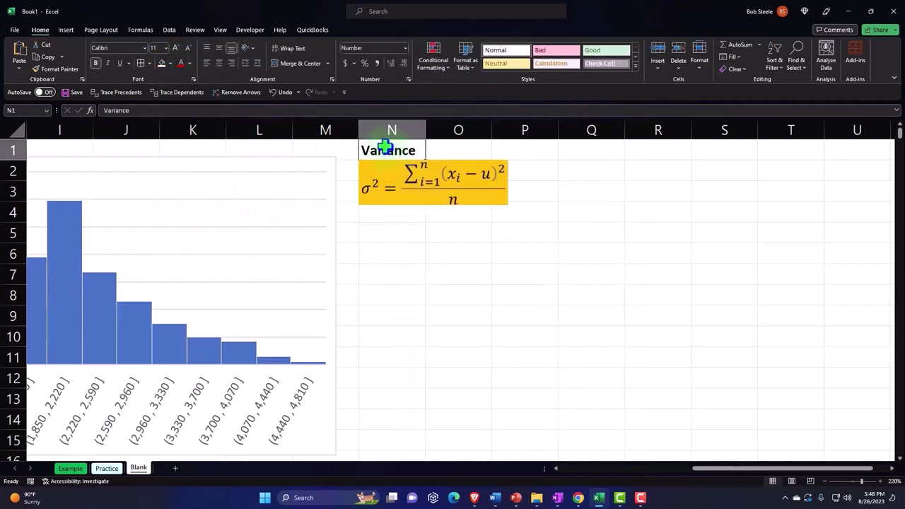
{"action": "left_click_drag", "start_coordinate": [386, 146], "coordinate": [519, 147]}
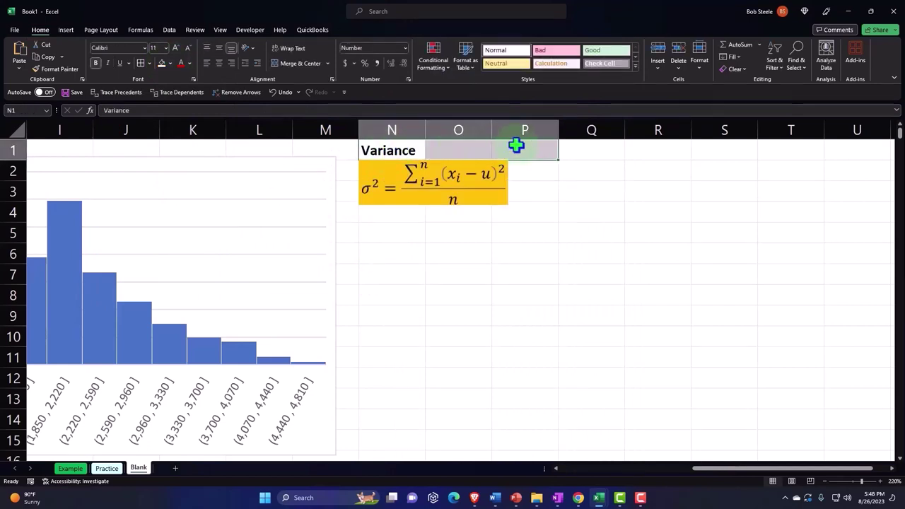
{"action": "left_click", "coordinate": [169, 62]}
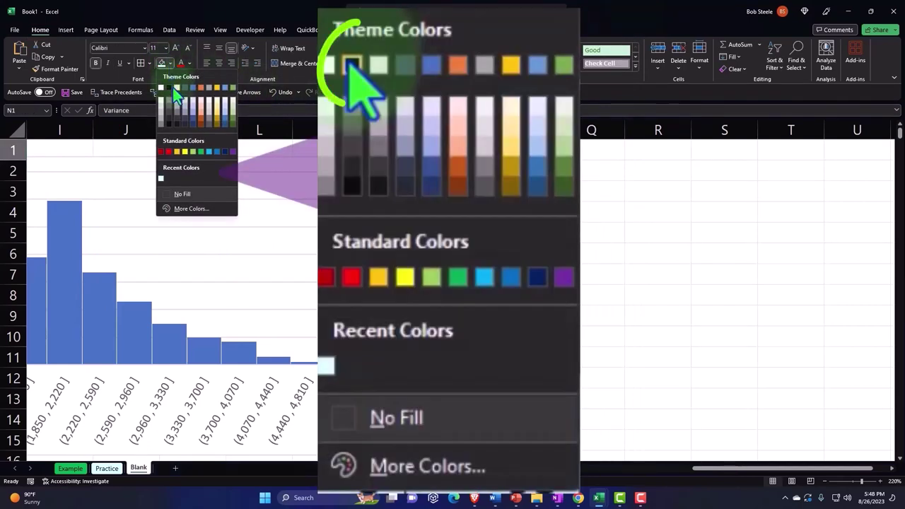
{"action": "left_click", "coordinate": [169, 89]}
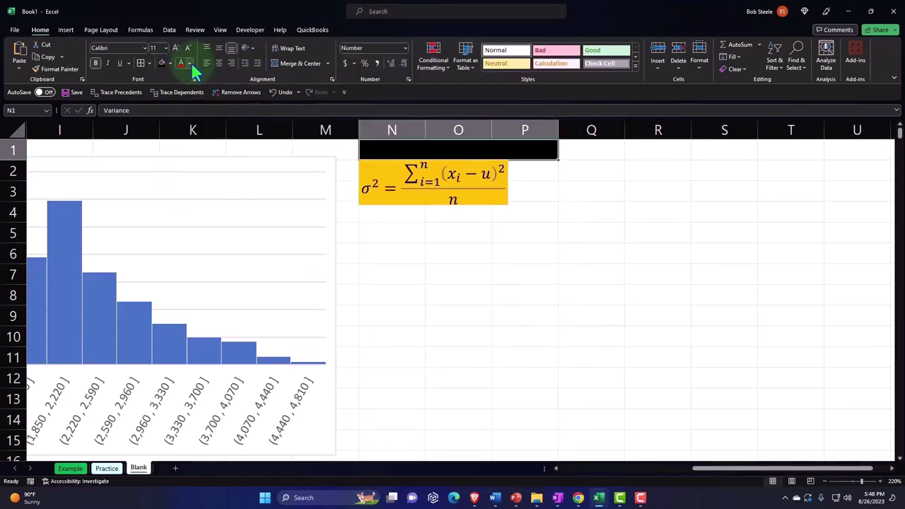
{"action": "left_click", "coordinate": [189, 63]}
{"action": "left_click", "coordinate": [180, 101]}
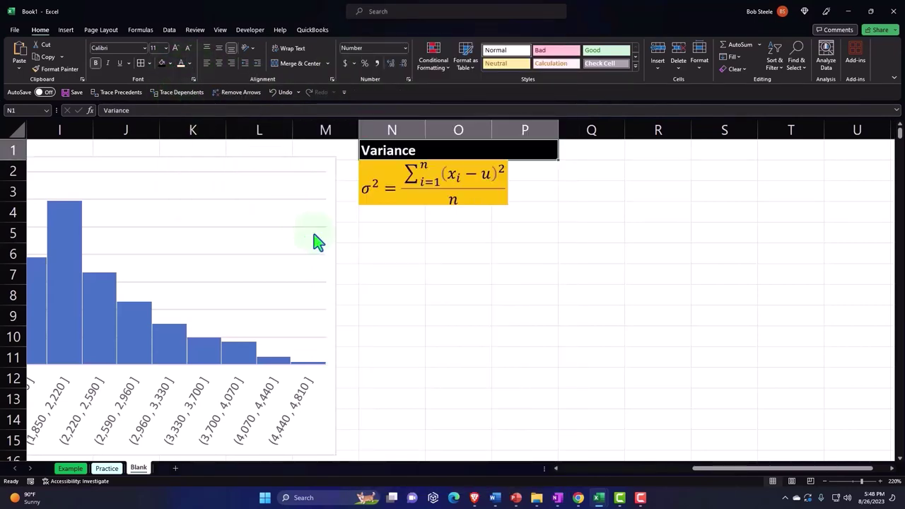
{"action": "left_click", "coordinate": [381, 240]}
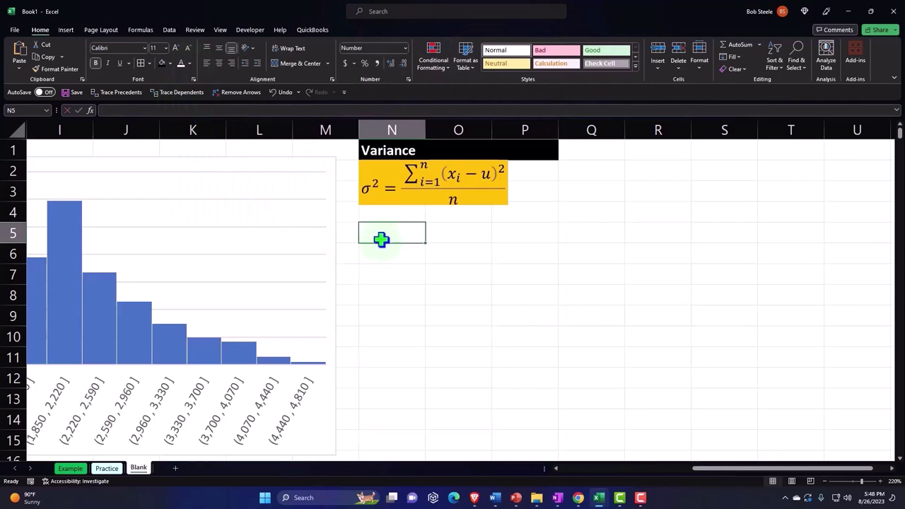
Step: Type Standard Deviation in N5; lower its equation box, shrink it to 12-point, fill gold
{"action": "type", "text": "Sta"}
{"action": "type", "text": "ndar"}
{"action": "type", "text": "d"}
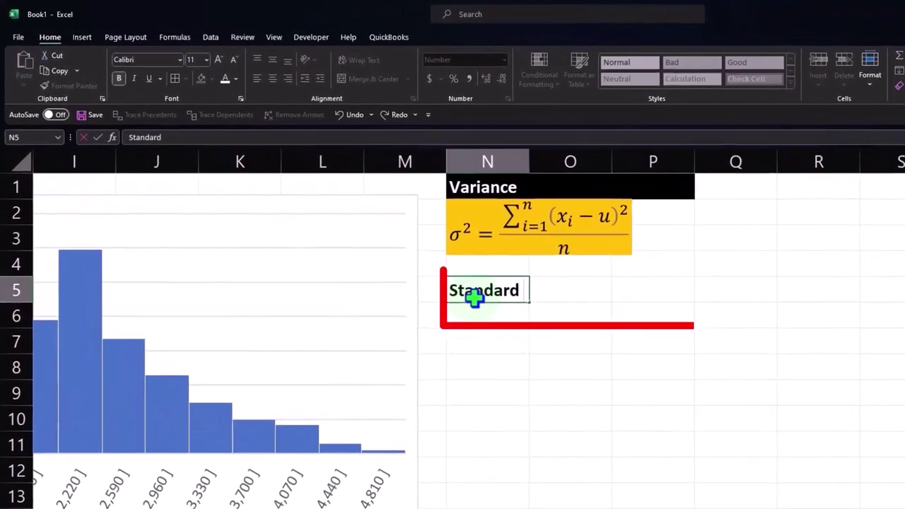
{"action": "type", "text": " Deviation"}
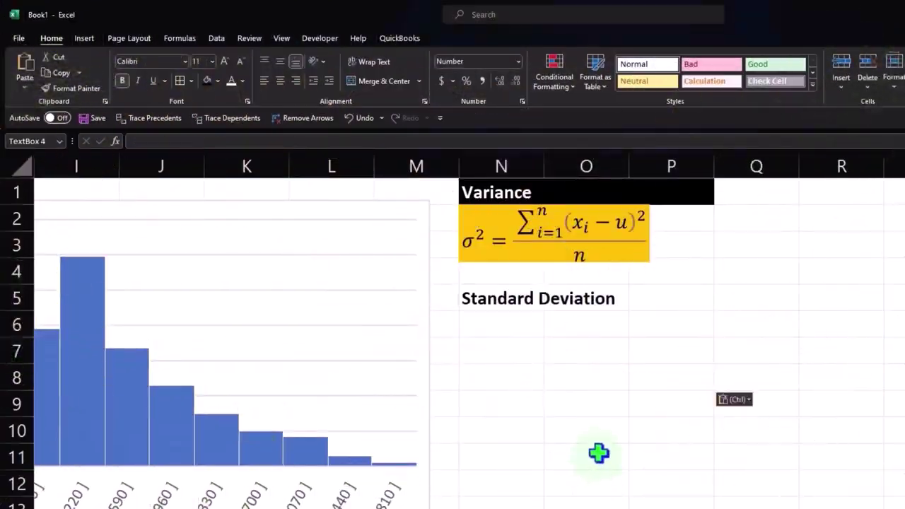
{"action": "left_click_drag", "start_coordinate": [638, 378], "coordinate": [643, 424]}
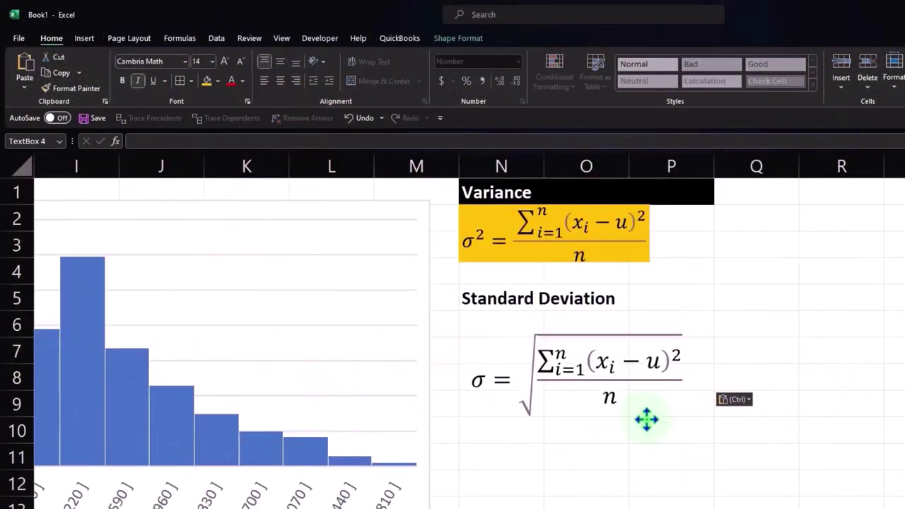
{"action": "left_click", "coordinate": [242, 60]}
{"action": "left_click", "coordinate": [207, 81]}
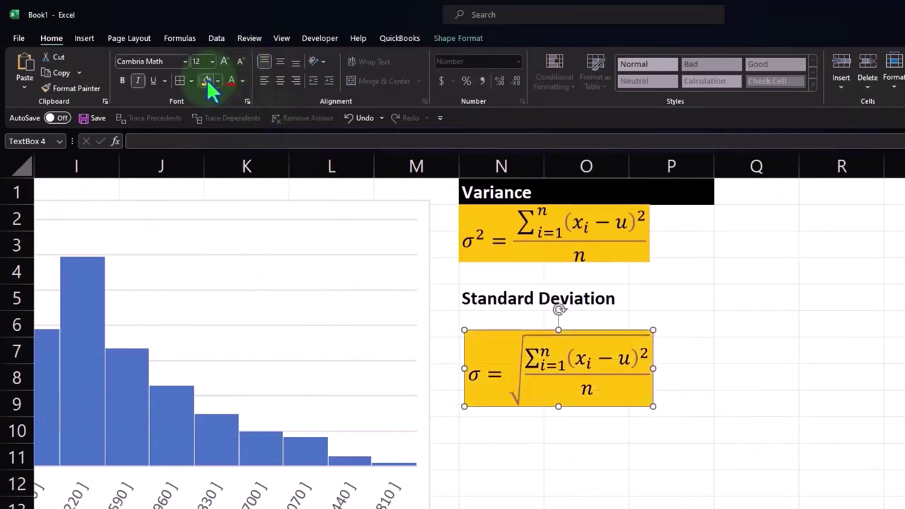
Step: Make the N5:P5 Standard Deviation heading white text on a black fill
{"action": "left_click", "coordinate": [487, 298]}
{"action": "left_click_drag", "start_coordinate": [487, 298], "coordinate": [647, 297]}
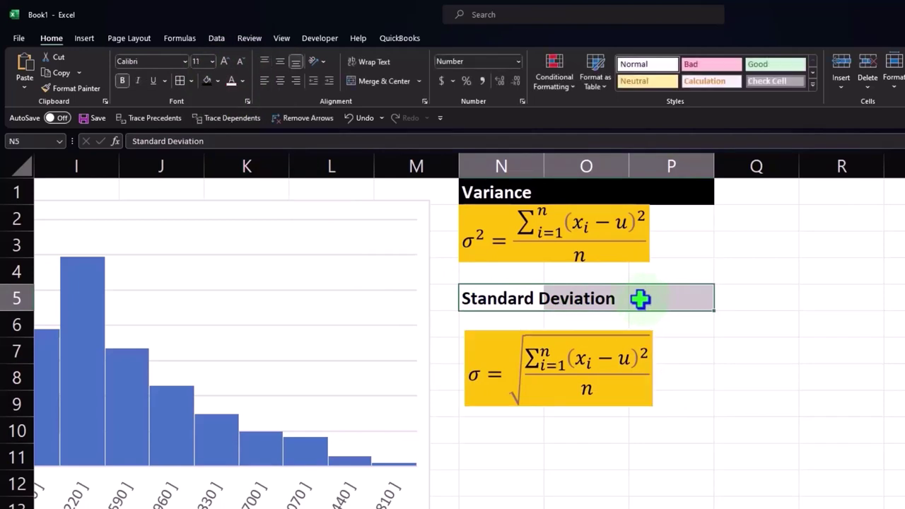
{"action": "left_click", "coordinate": [206, 82]}
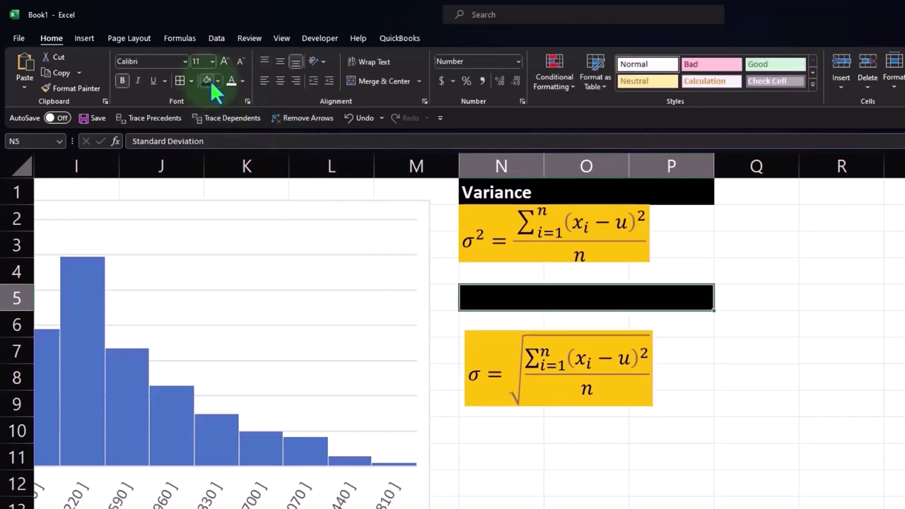
{"action": "left_click", "coordinate": [230, 79]}
{"action": "left_click", "coordinate": [577, 453]}
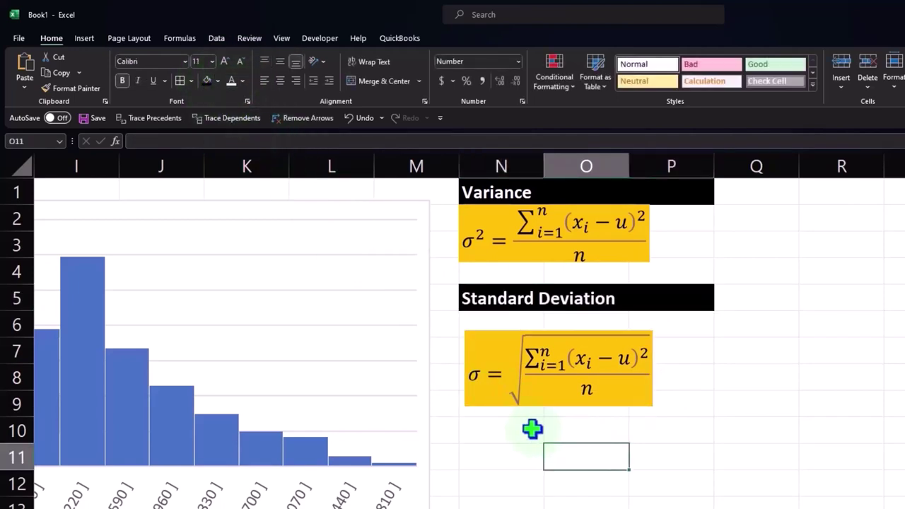
{"action": "left_click", "coordinate": [506, 409]}
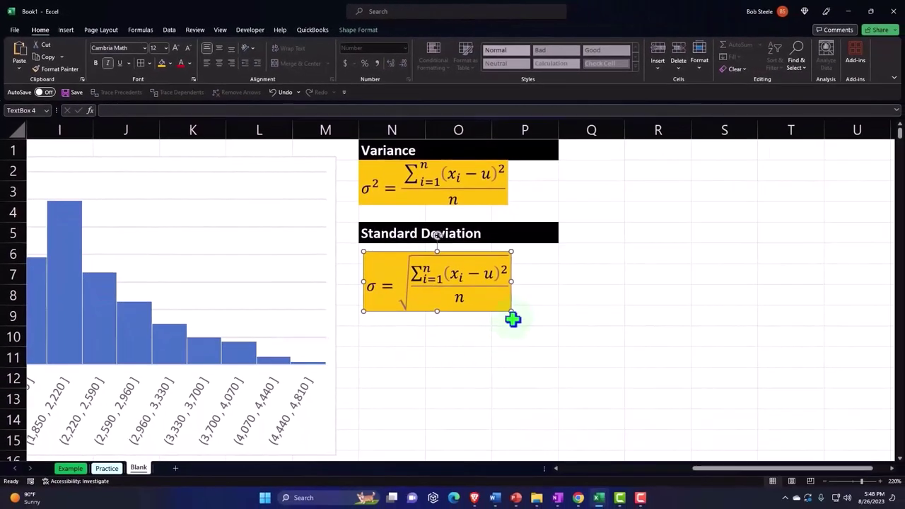
{"action": "left_click", "coordinate": [568, 299]}
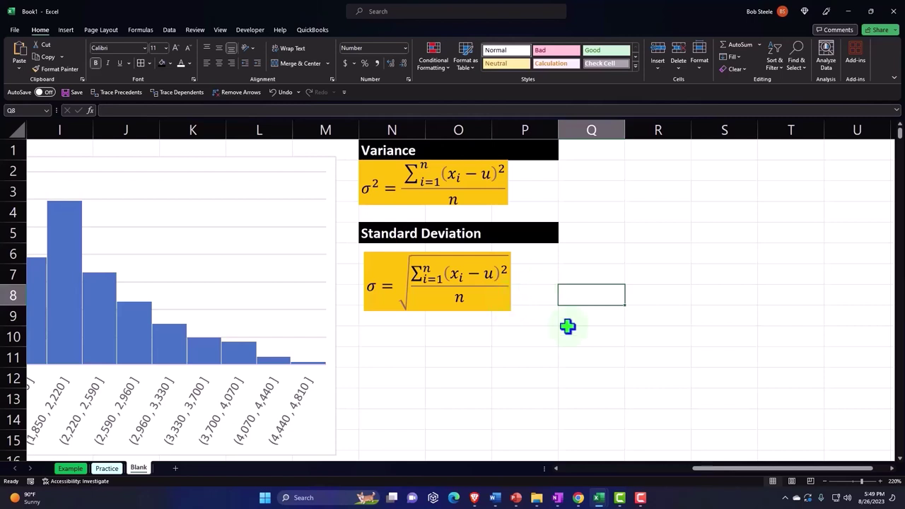
Step: Copy the ActivityDate and Calories columns to R1 and narrow column Q to a thin spacer
{"action": "left_click_drag", "start_coordinate": [707, 471], "coordinate": [570, 472]}
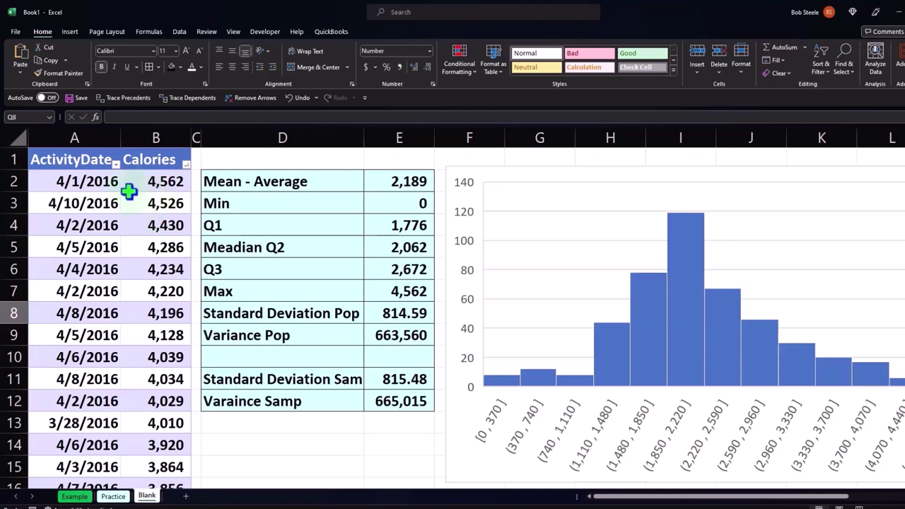
{"action": "left_click_drag", "start_coordinate": [74, 134], "coordinate": [124, 138]}
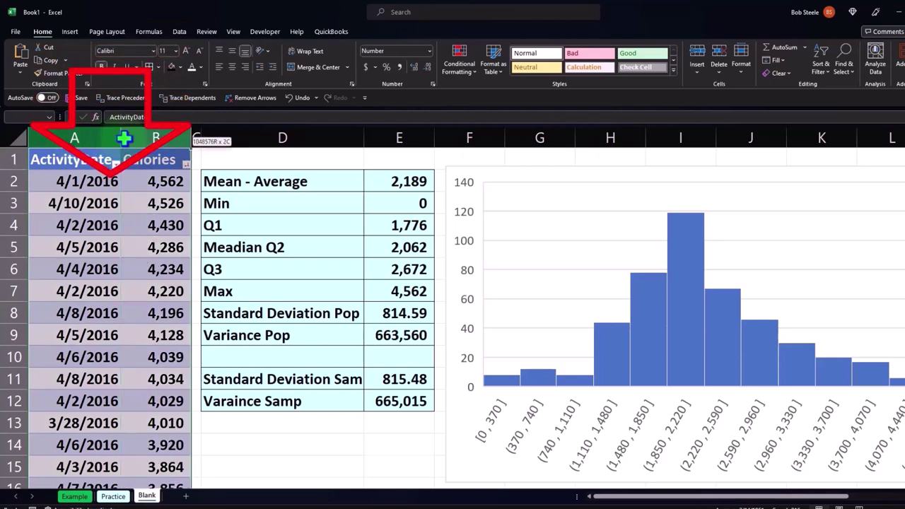
{"action": "right_click", "coordinate": [135, 185]}
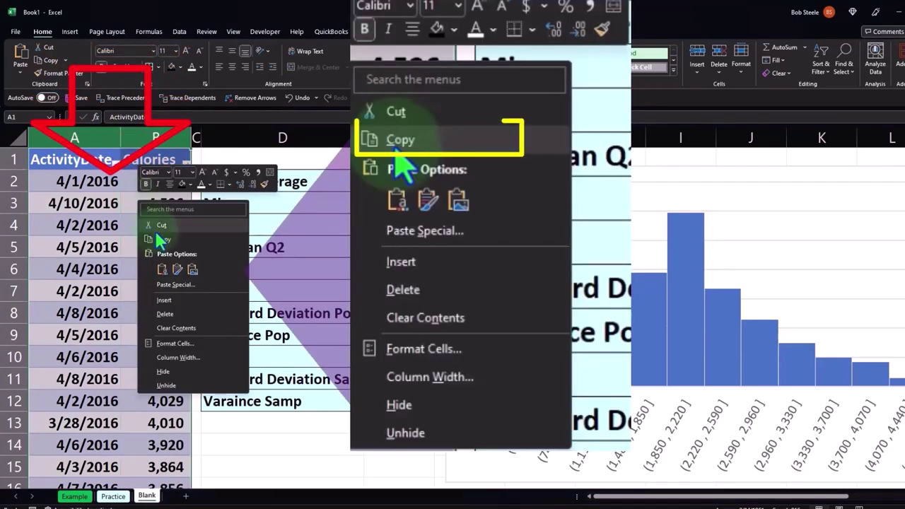
{"action": "left_click", "coordinate": [160, 240]}
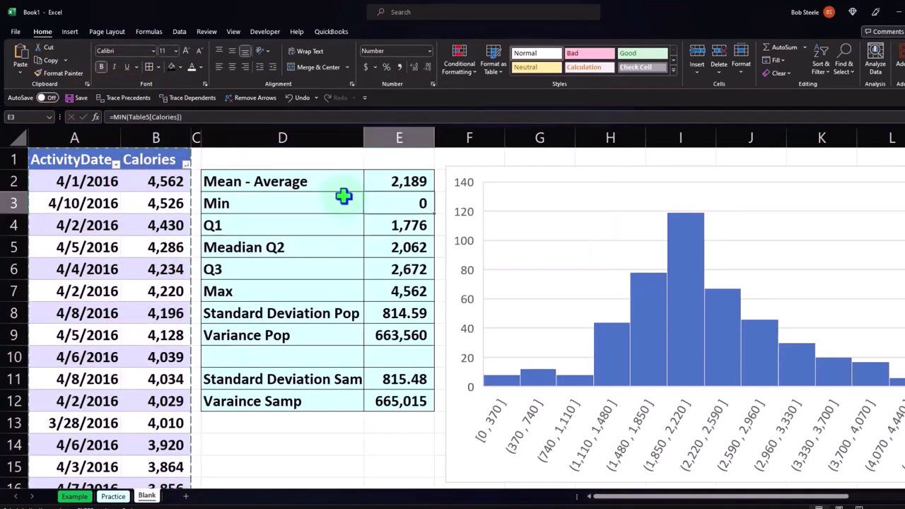
{"action": "key", "text": "Right"}
{"action": "key", "text": "Right"}
{"action": "key", "text": "Right"}
{"action": "key", "text": "Right"}
{"action": "key", "text": "Right"}
{"action": "key", "text": "Right"}
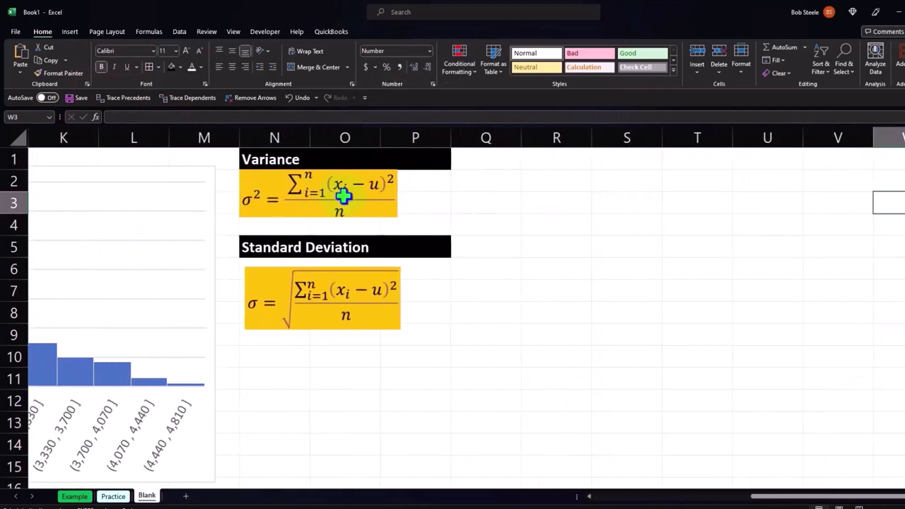
{"action": "left_click", "coordinate": [581, 161]}
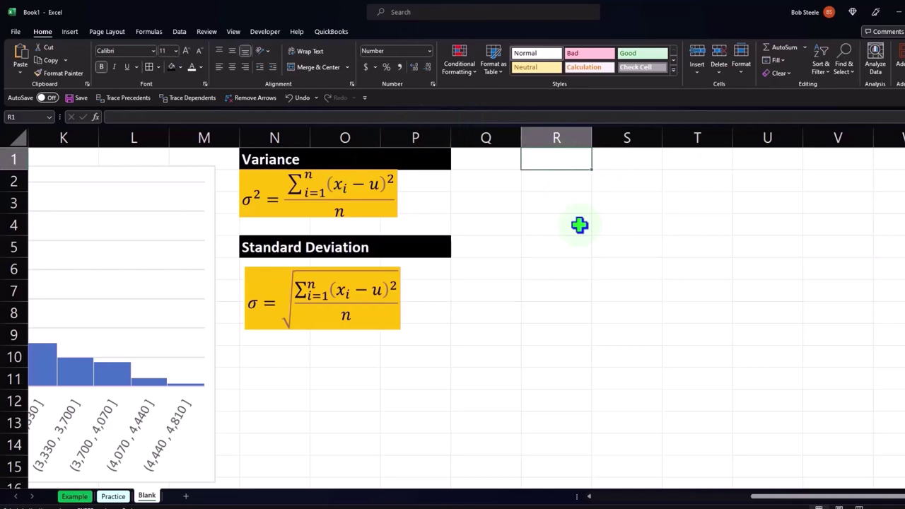
{"action": "right_click", "coordinate": [555, 157]}
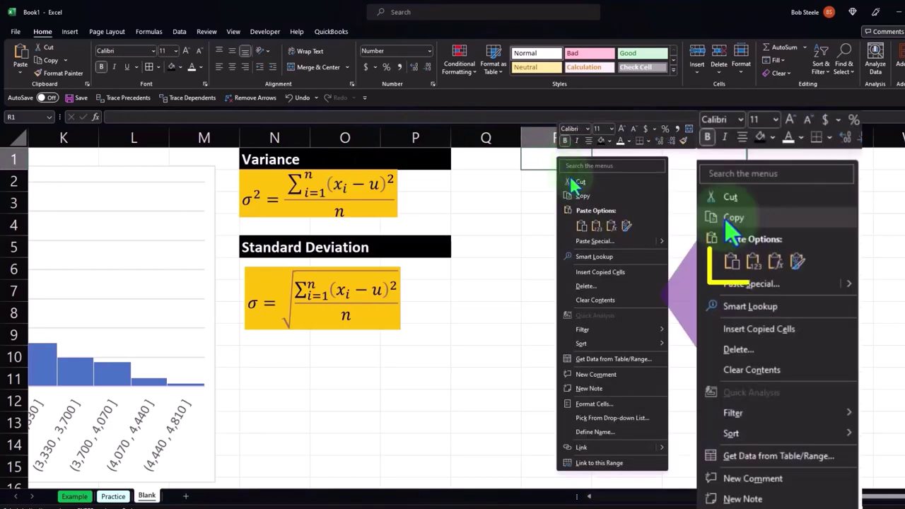
{"action": "left_click", "coordinate": [581, 227]}
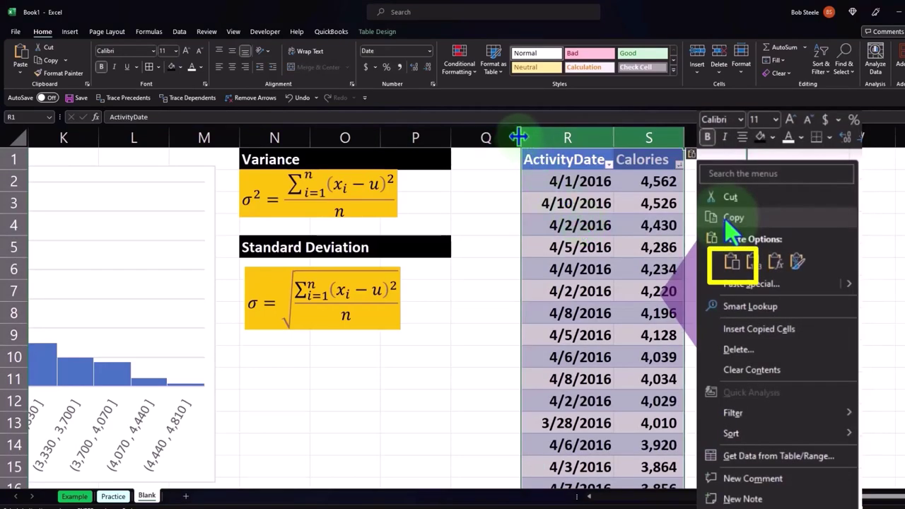
{"action": "left_click_drag", "start_coordinate": [518, 137], "coordinate": [431, 135]}
{"action": "left_click", "coordinate": [625, 151]}
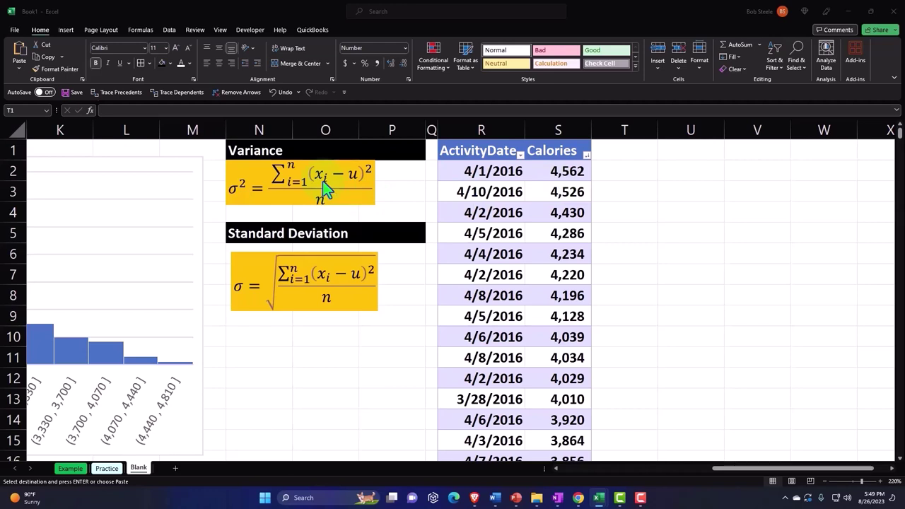
Step: Add a Mean header in cell T1
{"action": "left_click", "coordinate": [645, 157]}
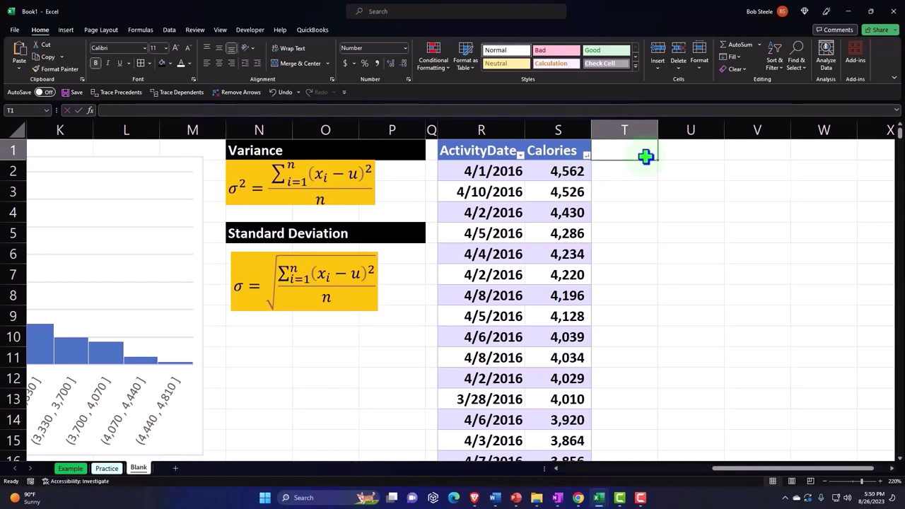
{"action": "type", "text": "Mer"}
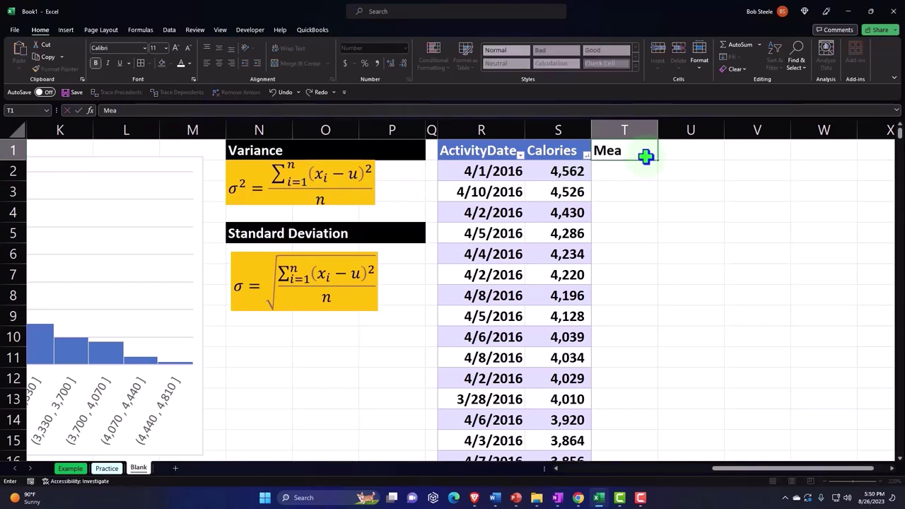
{"action": "type", "text": "n"}
{"action": "key", "text": "Return"}
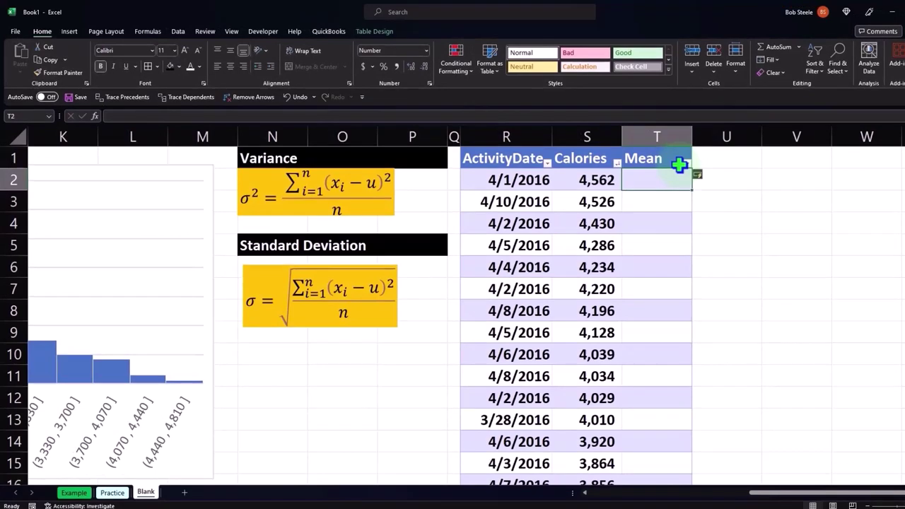
Step: Fill the Mean column with =AVERAGE of Calories, showing 2,189 on every row
{"action": "type", "text": "="}
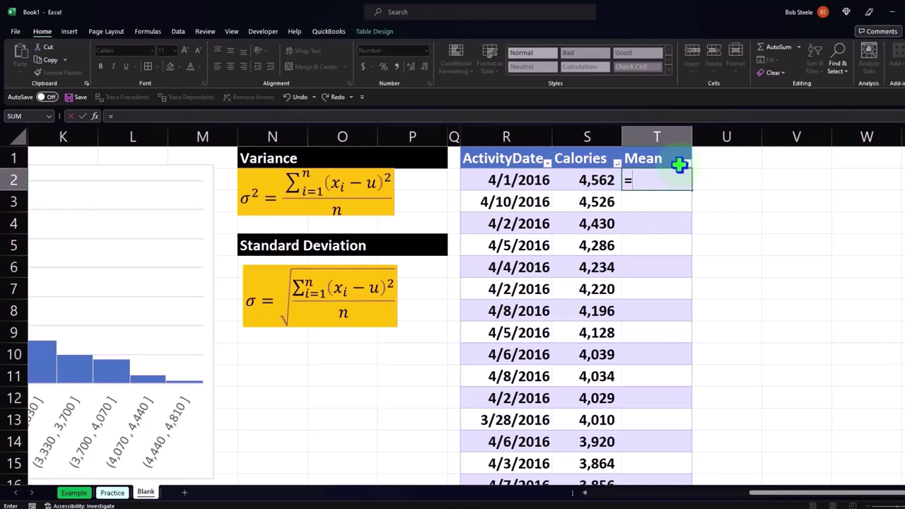
{"action": "key", "text": "Left"}
{"action": "key", "text": "Left"}
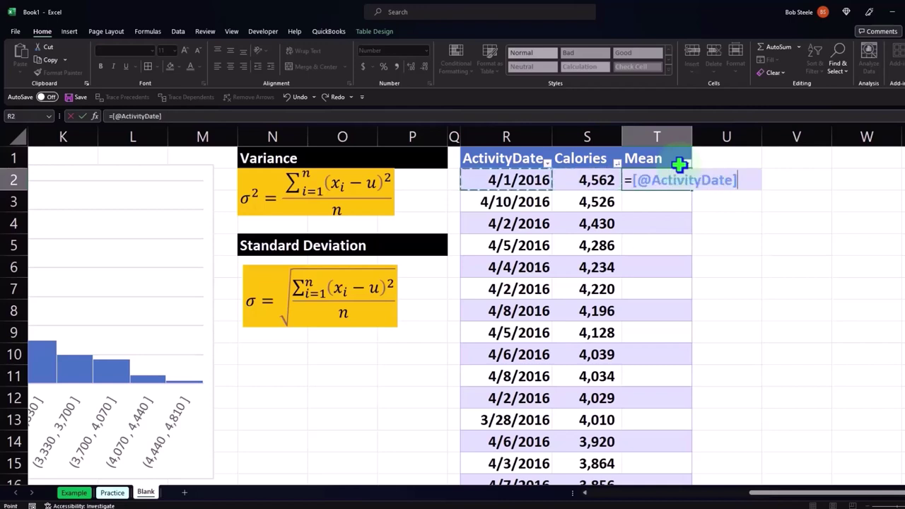
{"action": "key", "text": "Right"}
{"action": "key", "text": "Right"}
{"action": "key", "text": "BackSpace"}
{"action": "key", "text": "BackSpace"}
{"action": "key", "text": "BackSpace"}
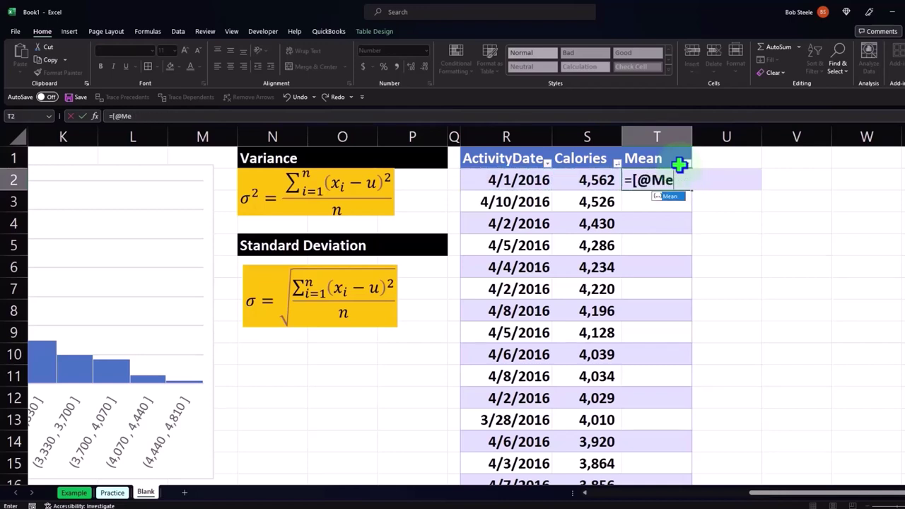
{"action": "key", "text": "BackSpace"}
{"action": "key", "text": "BackSpace"}
{"action": "key", "text": "BackSpace"}
{"action": "key", "text": "BackSpace"}
{"action": "key", "text": "BackSpace"}
{"action": "type", "text": "="}
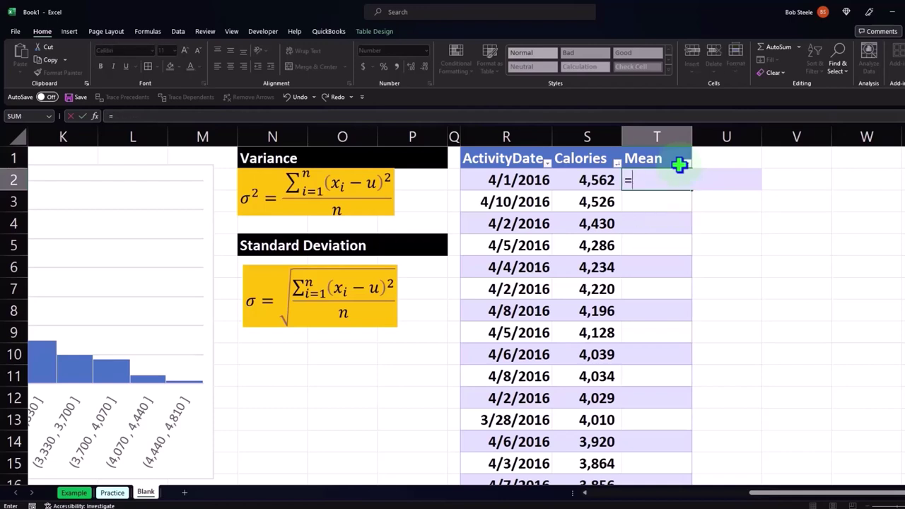
{"action": "type", "text": "aver"}
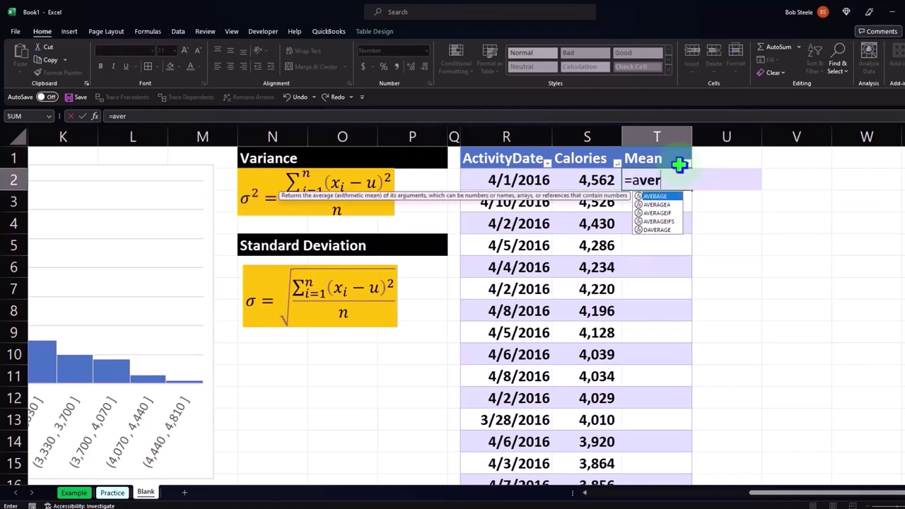
{"action": "double_click", "coordinate": [656, 196]}
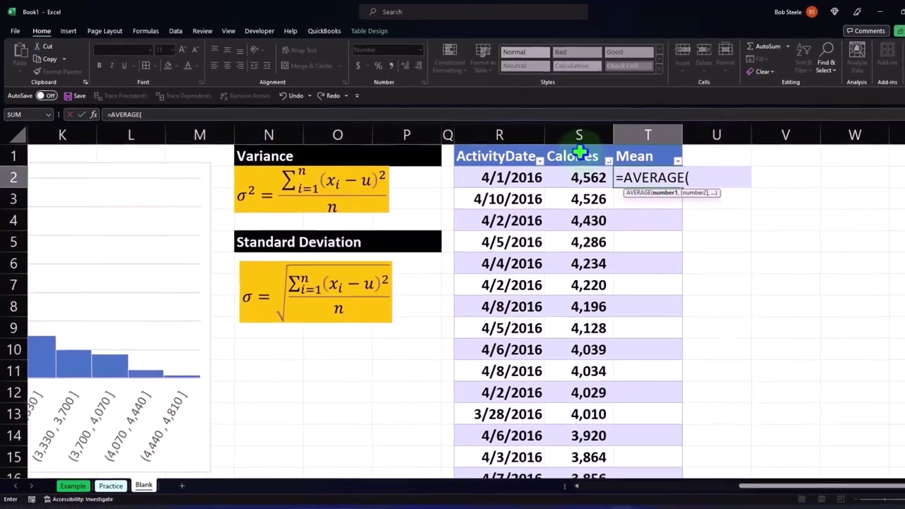
{"action": "left_click", "coordinate": [579, 152]}
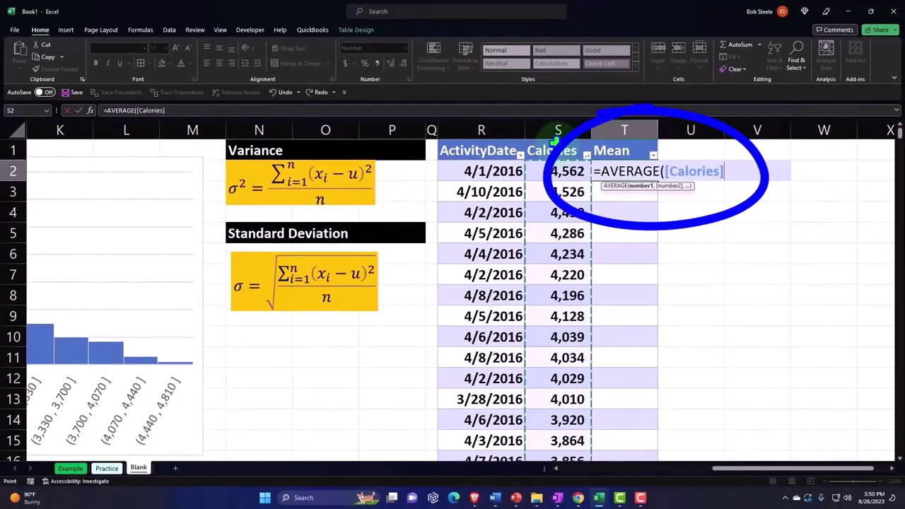
{"action": "key", "text": "Return"}
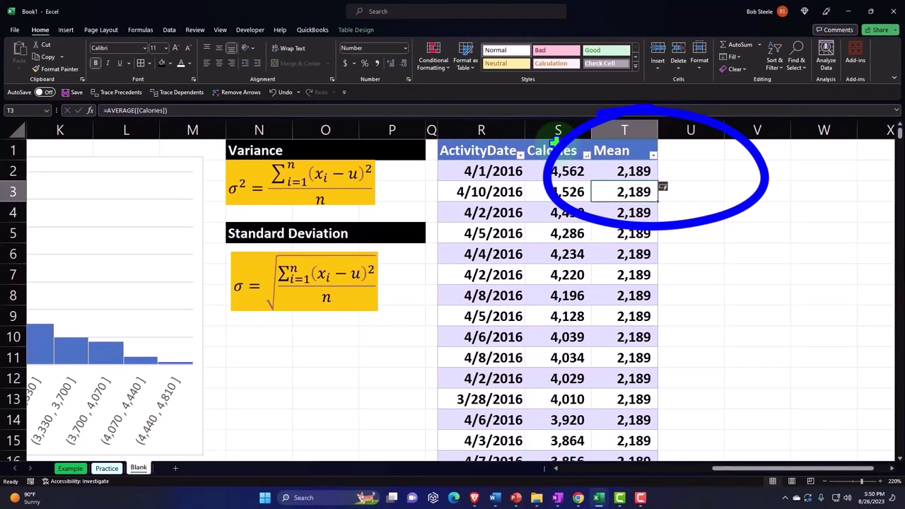
{"action": "key", "text": "Right"}
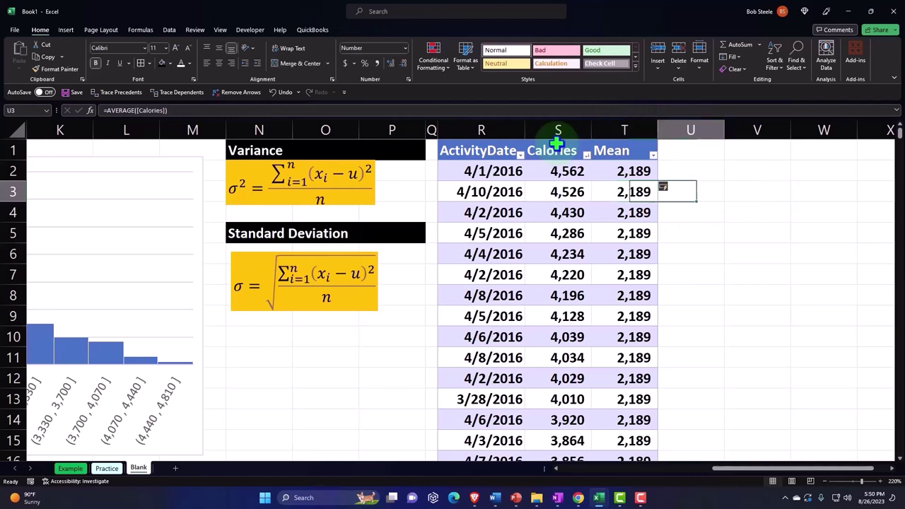
{"action": "key", "text": "Up"}
{"action": "key", "text": "Up"}
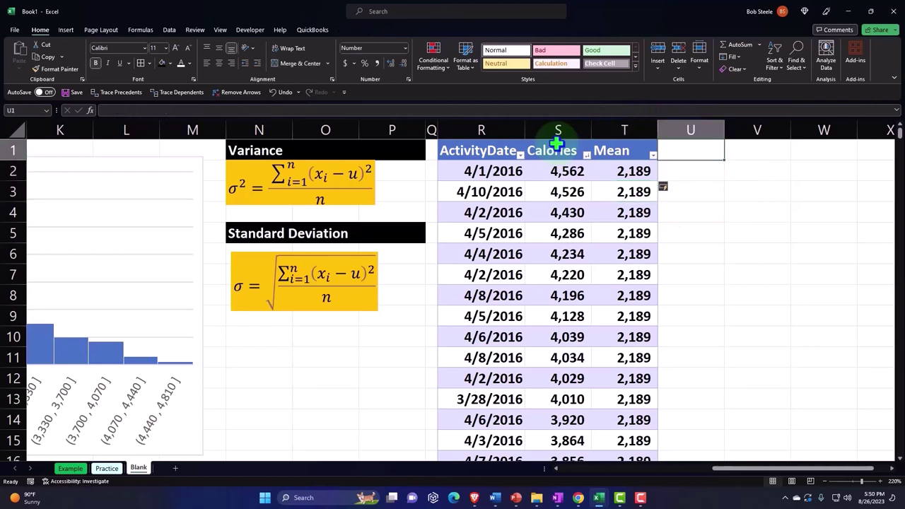
{"action": "type", "text": "Diff"}
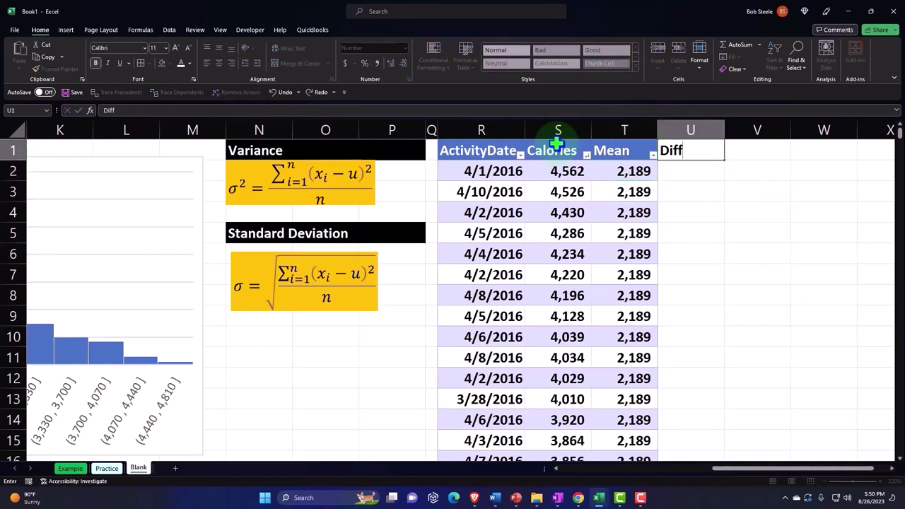
{"action": "type", "text": "erence"}
{"action": "key", "text": "Return"}
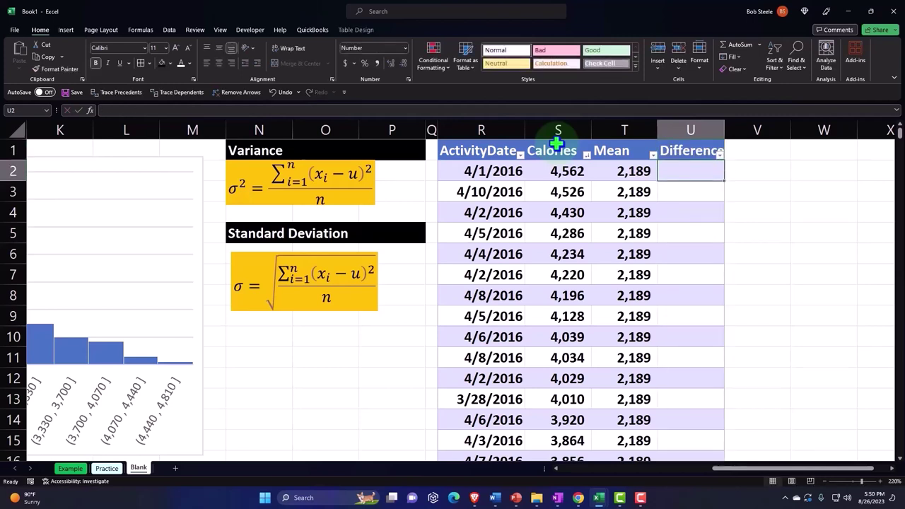
{"action": "type", "text": "="}
{"action": "key", "text": "Left"}
{"action": "key", "text": "Left"}
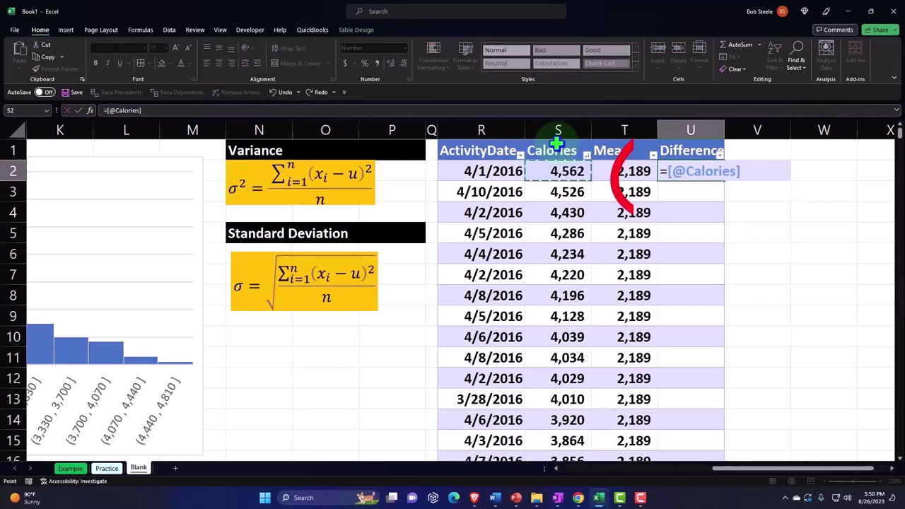
{"action": "type", "text": "-"}
{"action": "key", "text": "Left"}
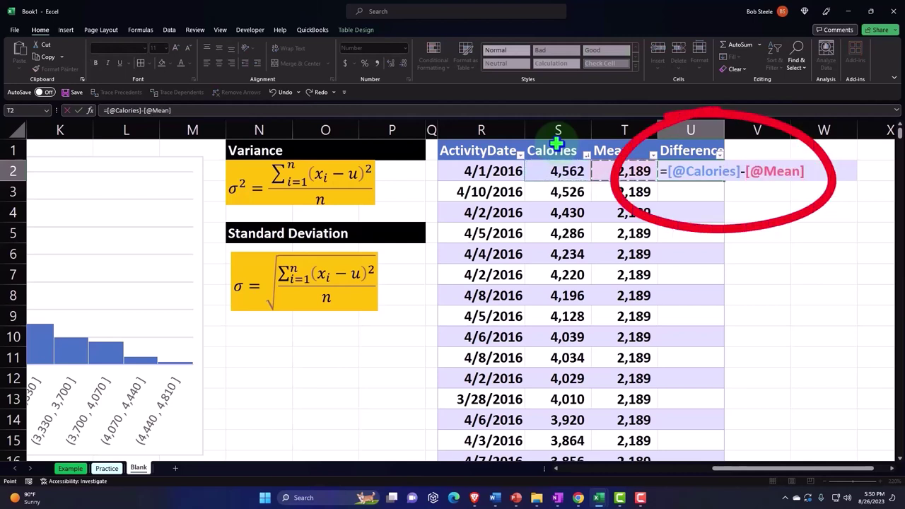
{"action": "key", "text": "Return"}
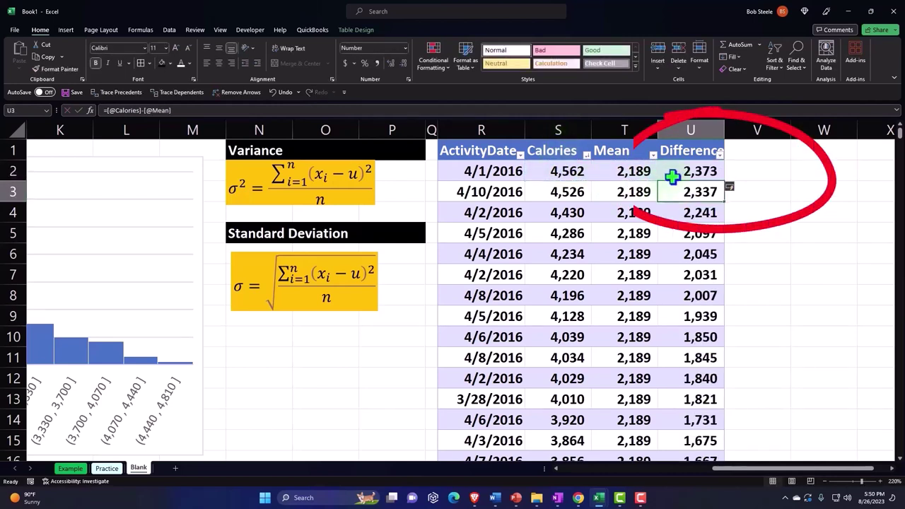
{"action": "scroll", "coordinate": [692, 222], "scroll_direction": "down", "scroll_amount": 3}
{"action": "scroll", "coordinate": [692, 222], "scroll_direction": "down", "scroll_amount": 6}
{"action": "scroll", "coordinate": [691, 222], "scroll_direction": "down", "scroll_amount": 5}
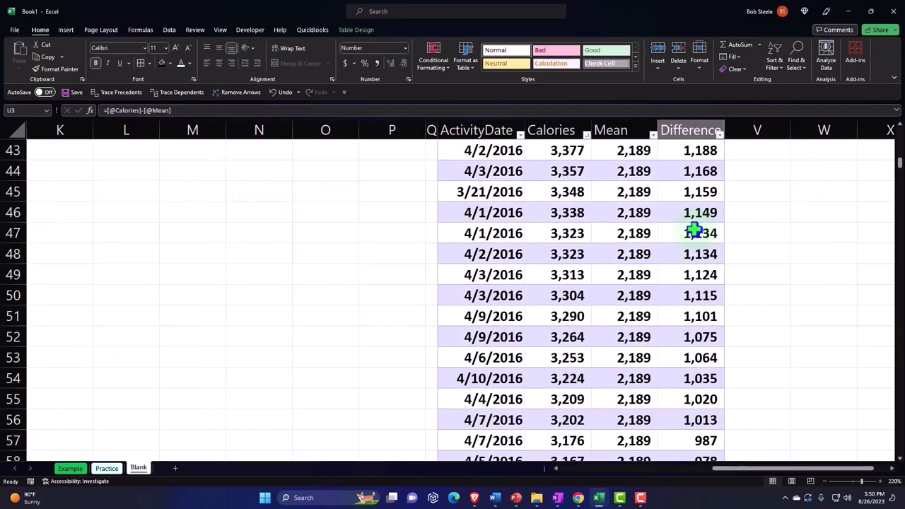
{"action": "scroll", "coordinate": [692, 222], "scroll_direction": "down", "scroll_amount": 8}
{"action": "scroll", "coordinate": [698, 231], "scroll_direction": "down", "scroll_amount": 5}
{"action": "scroll", "coordinate": [698, 231], "scroll_direction": "down", "scroll_amount": 10}
{"action": "scroll", "coordinate": [698, 231], "scroll_direction": "down", "scroll_amount": 7}
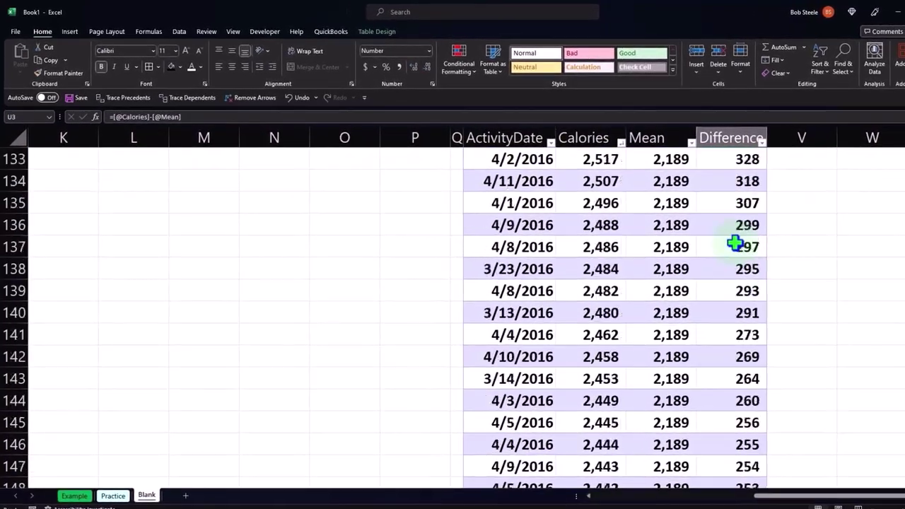
{"action": "scroll", "coordinate": [697, 232], "scroll_direction": "down", "scroll_amount": 10}
{"action": "scroll", "coordinate": [735, 243], "scroll_direction": "down", "scroll_amount": 14}
{"action": "scroll", "coordinate": [735, 244], "scroll_direction": "down", "scroll_amount": 11}
{"action": "scroll", "coordinate": [735, 243], "scroll_direction": "down", "scroll_amount": 13}
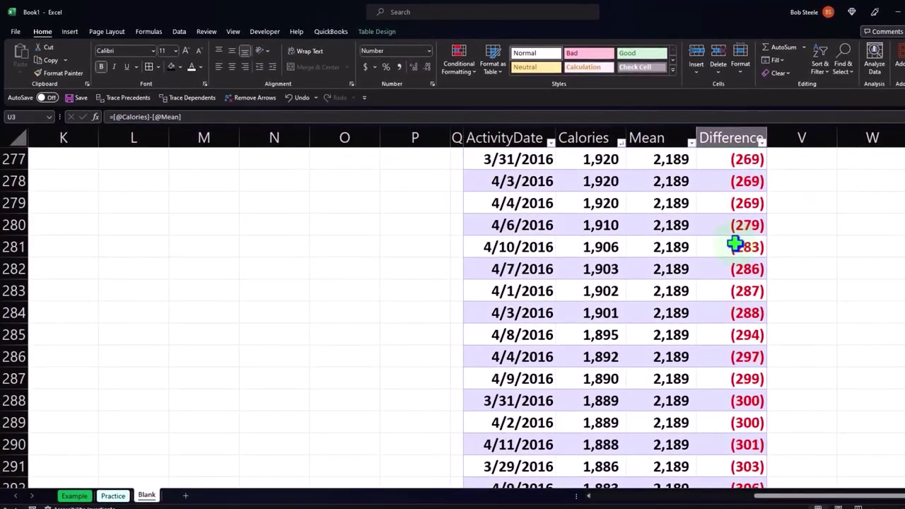
{"action": "scroll", "coordinate": [736, 243], "scroll_direction": "down", "scroll_amount": 6}
{"action": "scroll", "coordinate": [735, 243], "scroll_direction": "down", "scroll_amount": 10}
{"action": "scroll", "coordinate": [736, 243], "scroll_direction": "down", "scroll_amount": 6}
{"action": "scroll", "coordinate": [735, 243], "scroll_direction": "down", "scroll_amount": 10}
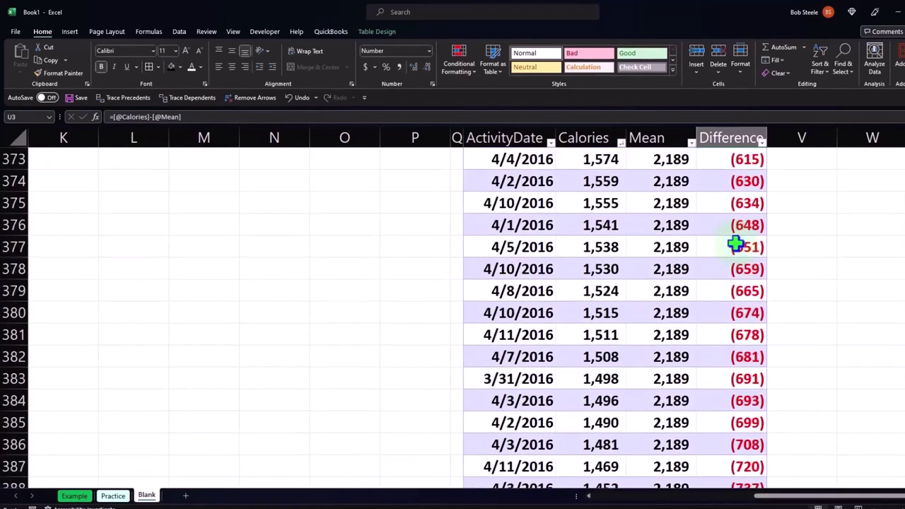
{"action": "scroll", "coordinate": [735, 243], "scroll_direction": "down", "scroll_amount": 4}
{"action": "scroll", "coordinate": [741, 251], "scroll_direction": "down", "scroll_amount": 8}
{"action": "scroll", "coordinate": [771, 286], "scroll_direction": "down", "scroll_amount": 4}
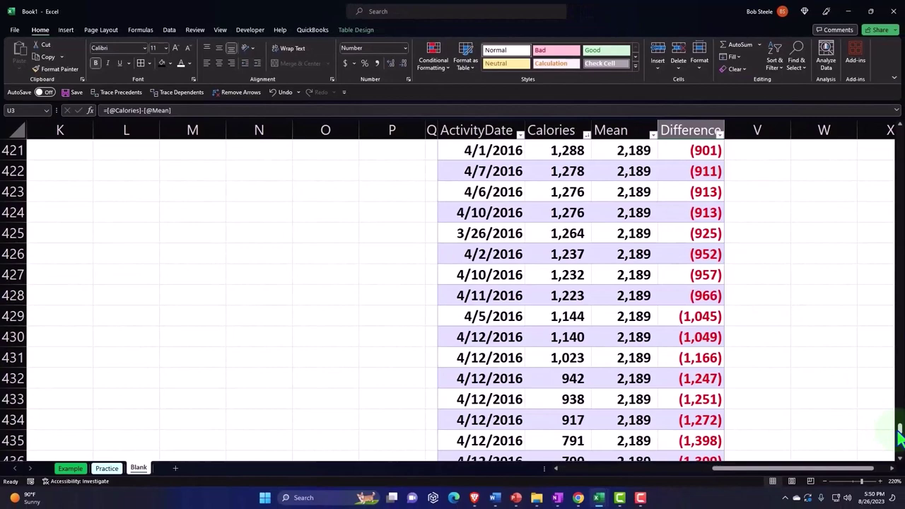
{"action": "left_click_drag", "start_coordinate": [899, 435], "coordinate": [896, 133]}
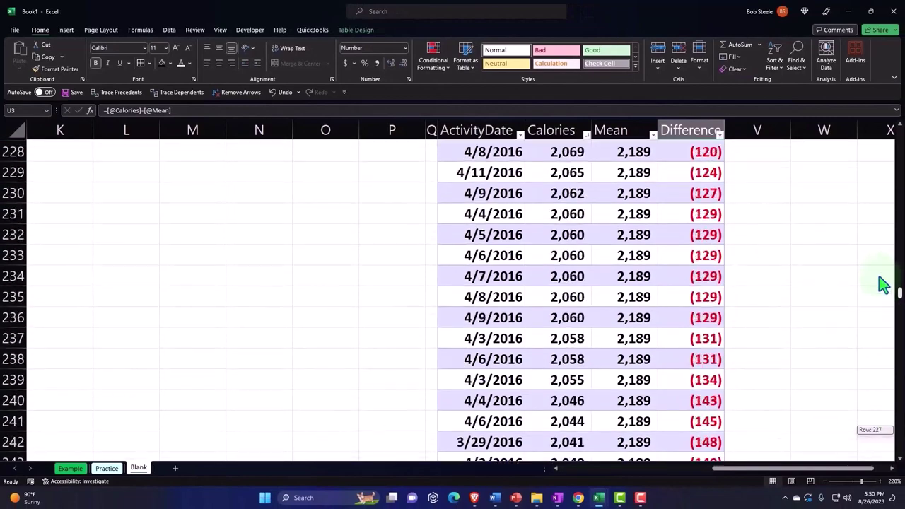
Step: Add a Squared heading in cell V1
{"action": "left_click", "coordinate": [784, 168]}
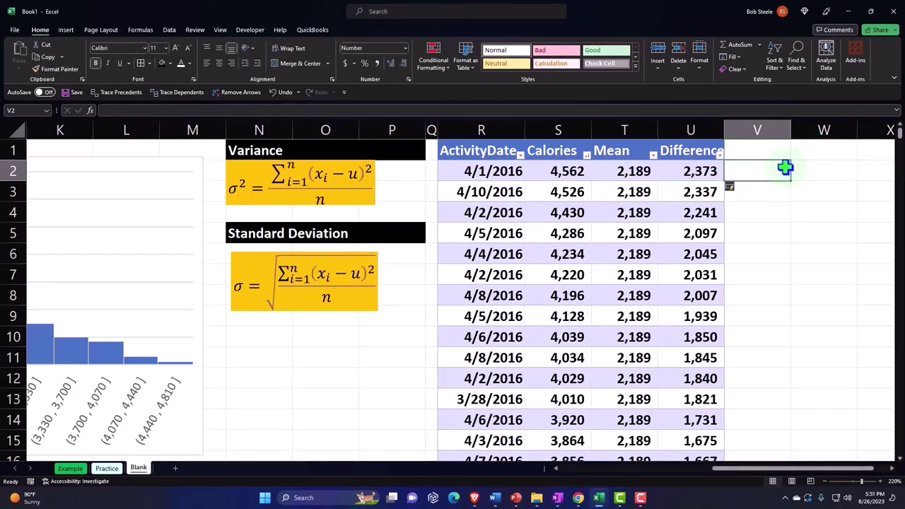
{"action": "key", "text": "Up"}
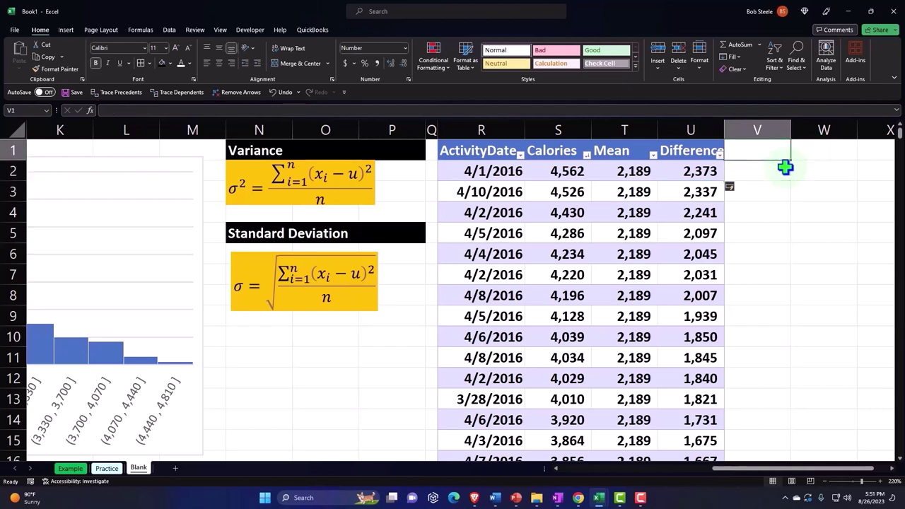
{"action": "type", "text": "Squared"}
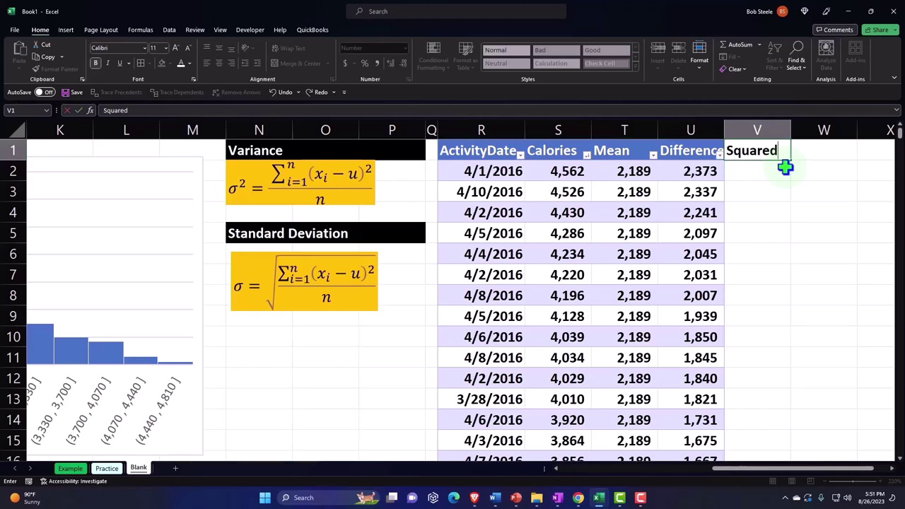
{"action": "key", "text": "Return"}
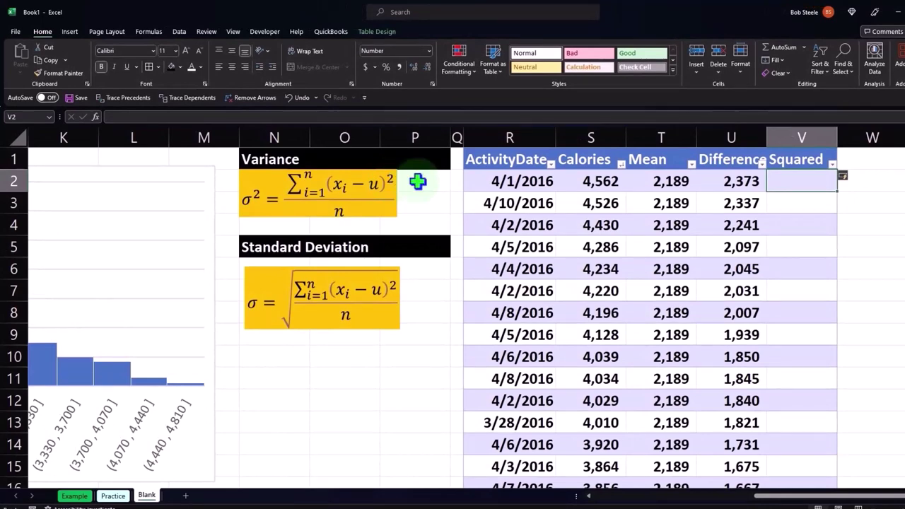
{"action": "type", "text": "="}
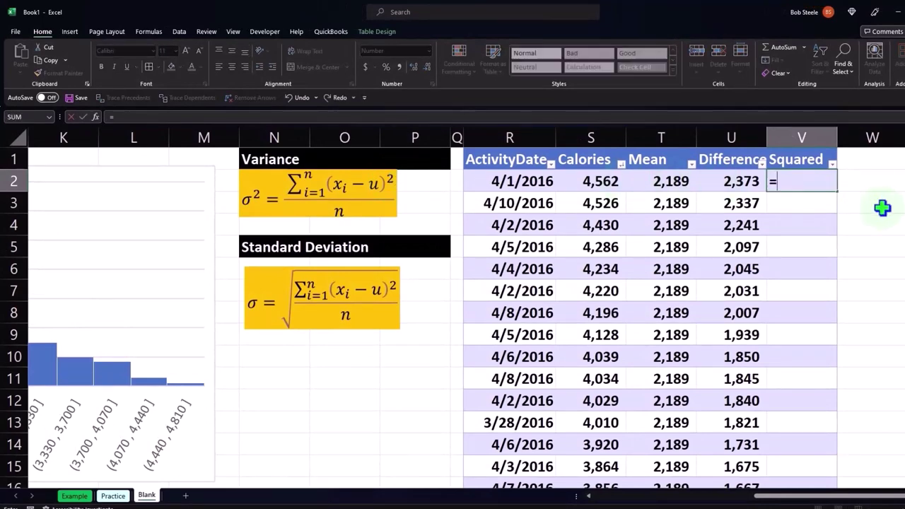
{"action": "key", "text": "Left"}
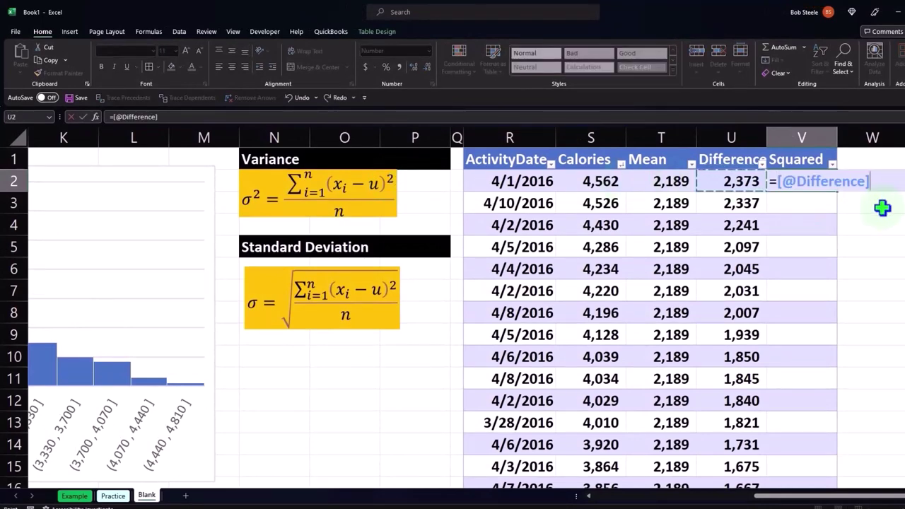
{"action": "type", "text": "^2"}
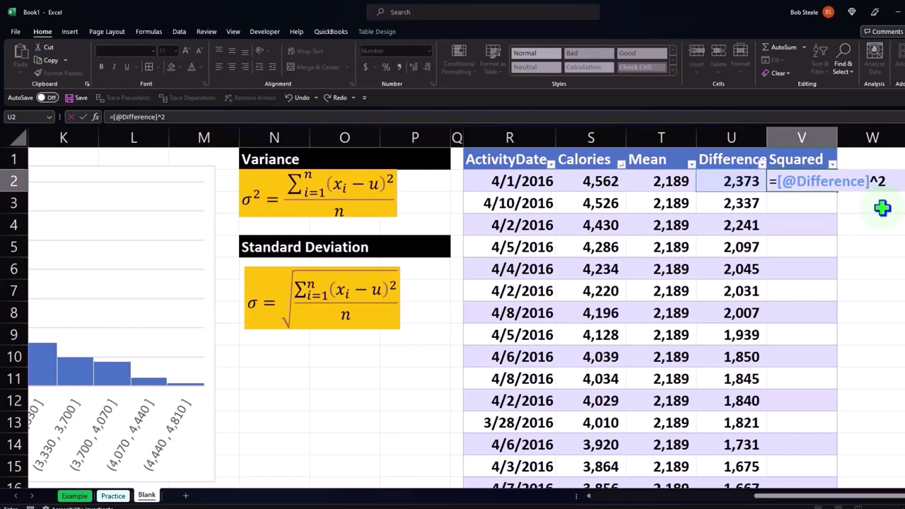
{"action": "key", "text": "Return"}
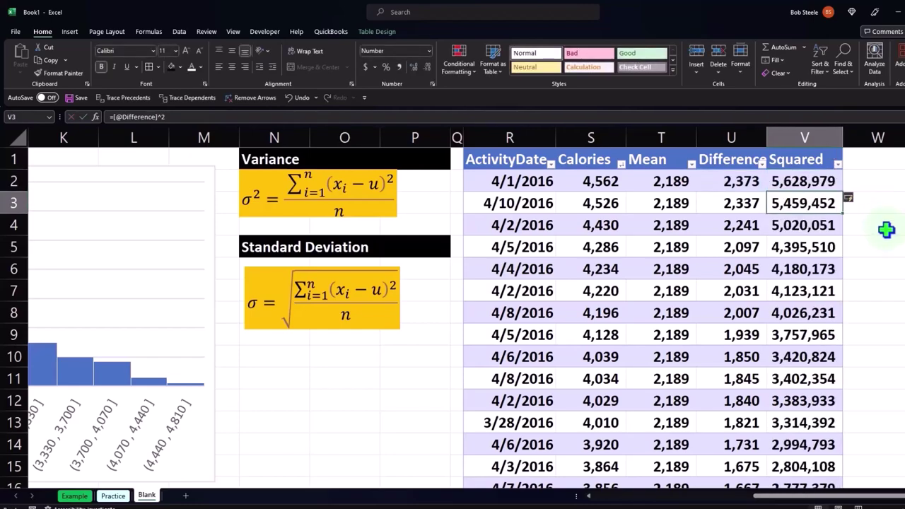
{"action": "scroll", "coordinate": [884, 248], "scroll_direction": "down", "scroll_amount": 3}
{"action": "scroll", "coordinate": [884, 249], "scroll_direction": "down", "scroll_amount": 10}
{"action": "scroll", "coordinate": [883, 248], "scroll_direction": "down", "scroll_amount": 12}
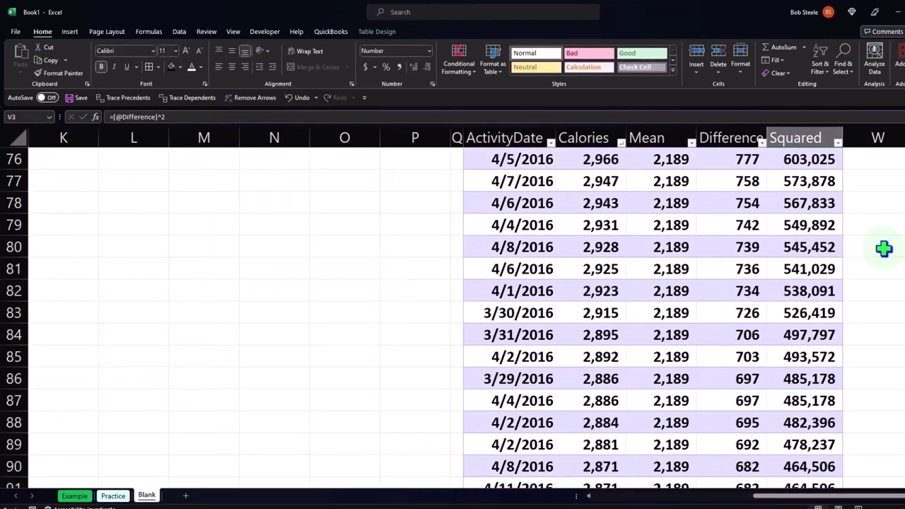
{"action": "scroll", "coordinate": [883, 248], "scroll_direction": "down", "scroll_amount": 12}
{"action": "scroll", "coordinate": [884, 249], "scroll_direction": "down", "scroll_amount": 11}
{"action": "scroll", "coordinate": [884, 248], "scroll_direction": "down", "scroll_amount": 9}
{"action": "scroll", "coordinate": [884, 248], "scroll_direction": "down", "scroll_amount": 10}
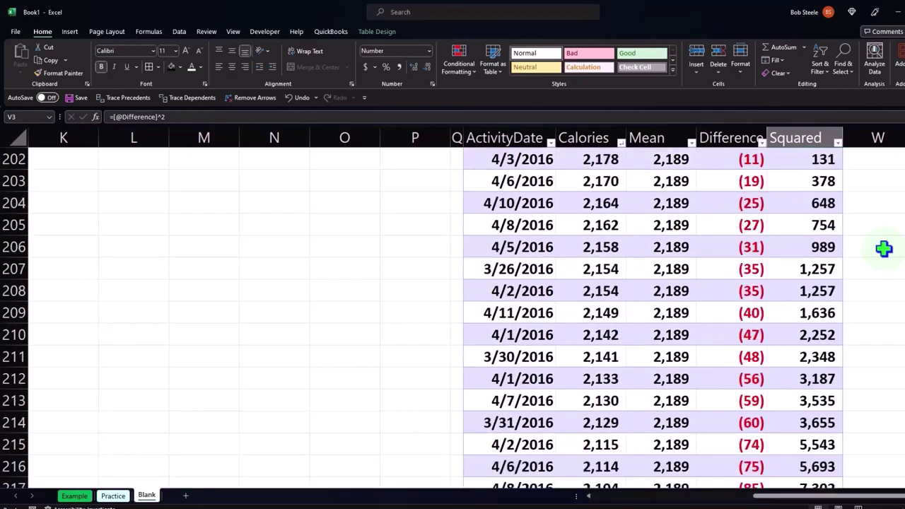
{"action": "scroll", "coordinate": [883, 248], "scroll_direction": "down", "scroll_amount": 12}
{"action": "scroll", "coordinate": [883, 248], "scroll_direction": "down", "scroll_amount": 6}
{"action": "scroll", "coordinate": [883, 248], "scroll_direction": "down", "scroll_amount": 11}
{"action": "scroll", "coordinate": [883, 248], "scroll_direction": "down", "scroll_amount": 7}
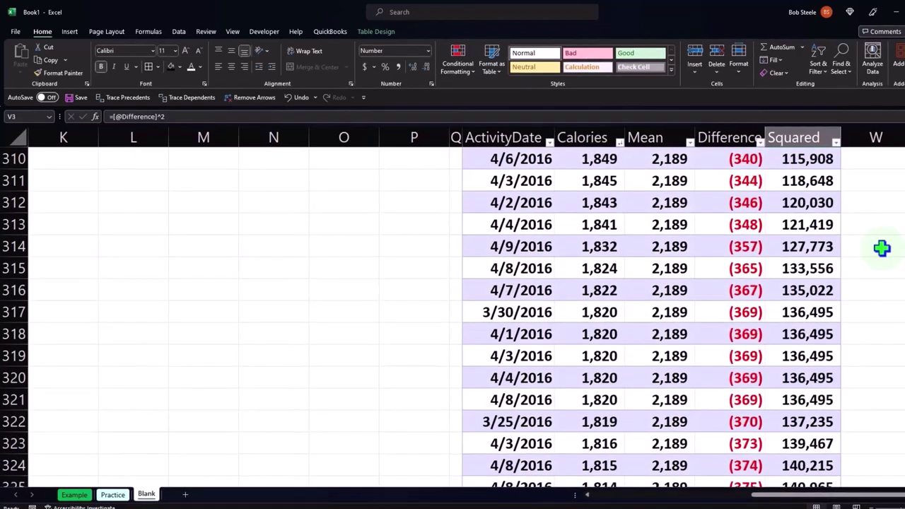
{"action": "scroll", "coordinate": [884, 248], "scroll_direction": "down", "scroll_amount": 9}
{"action": "scroll", "coordinate": [883, 248], "scroll_direction": "down", "scroll_amount": 5}
{"action": "scroll", "coordinate": [849, 238], "scroll_direction": "down", "scroll_amount": 10}
{"action": "scroll", "coordinate": [848, 238], "scroll_direction": "down", "scroll_amount": 9}
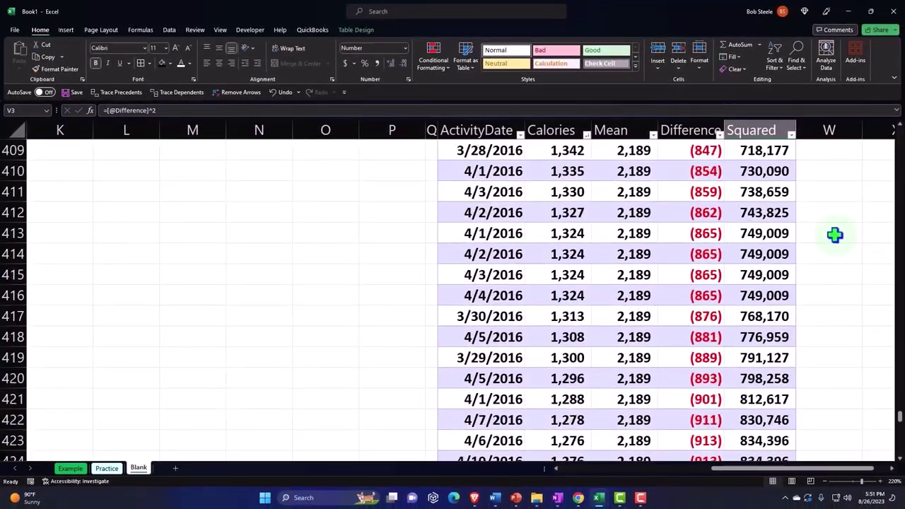
{"action": "scroll", "coordinate": [848, 239], "scroll_direction": "down", "scroll_amount": 5}
{"action": "scroll", "coordinate": [848, 239], "scroll_direction": "down", "scroll_amount": 9}
{"action": "scroll", "coordinate": [835, 235], "scroll_direction": "down", "scroll_amount": 2}
{"action": "scroll", "coordinate": [835, 236], "scroll_direction": "up", "scroll_amount": 2}
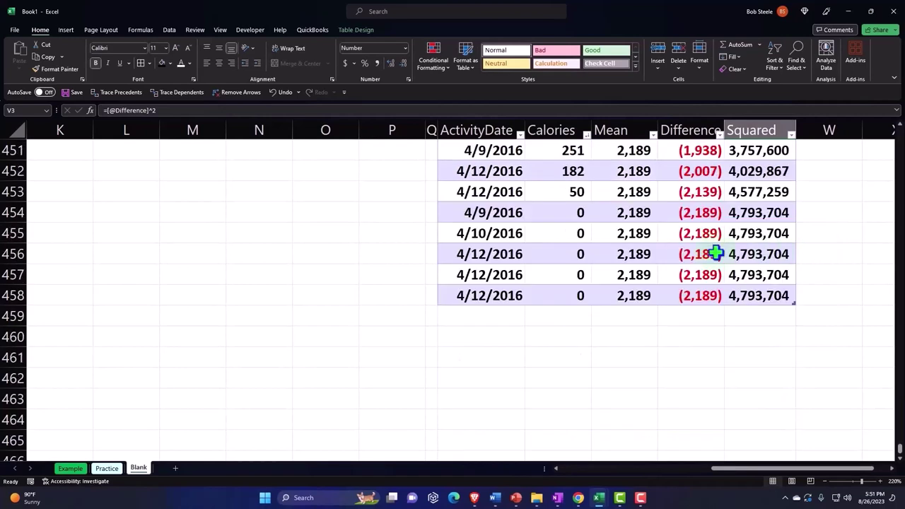
Step: Turn on Table Design's Total Row so the Calories table ends with a total at row 459
{"action": "left_click", "coordinate": [562, 290]}
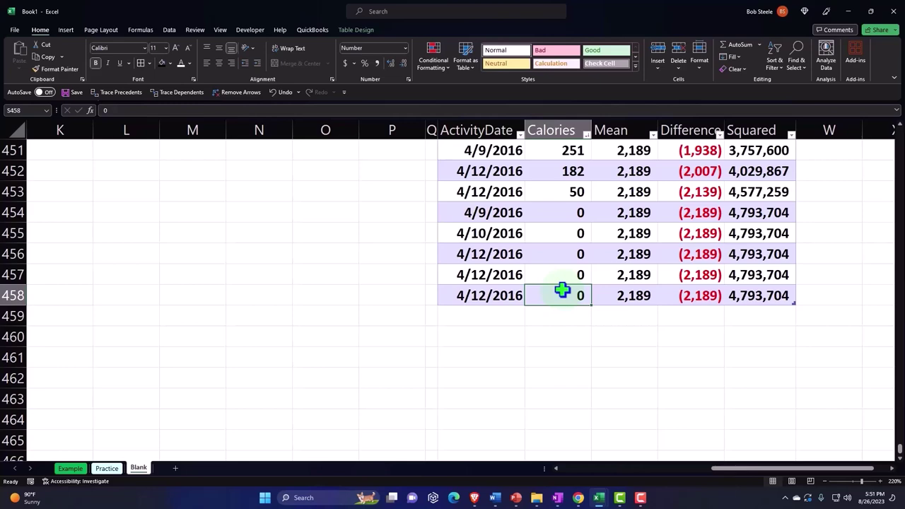
{"action": "left_click", "coordinate": [362, 35]}
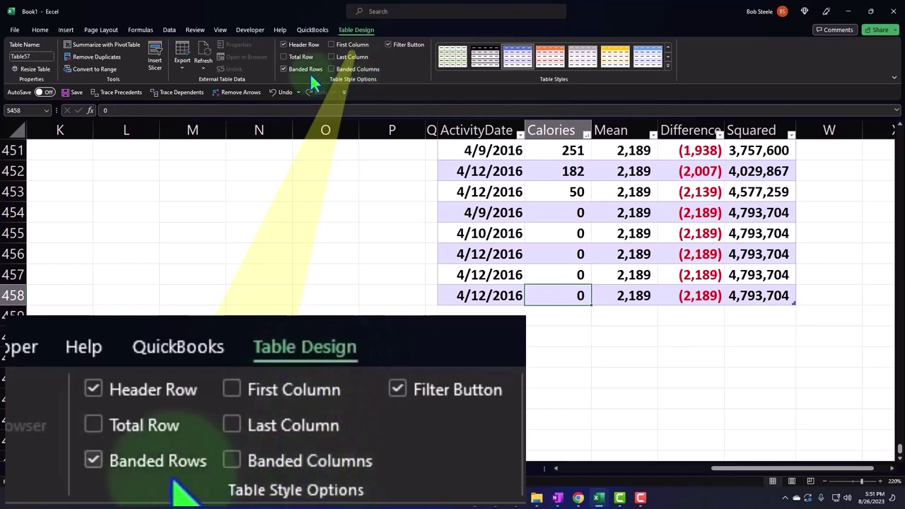
{"action": "left_click", "coordinate": [282, 56]}
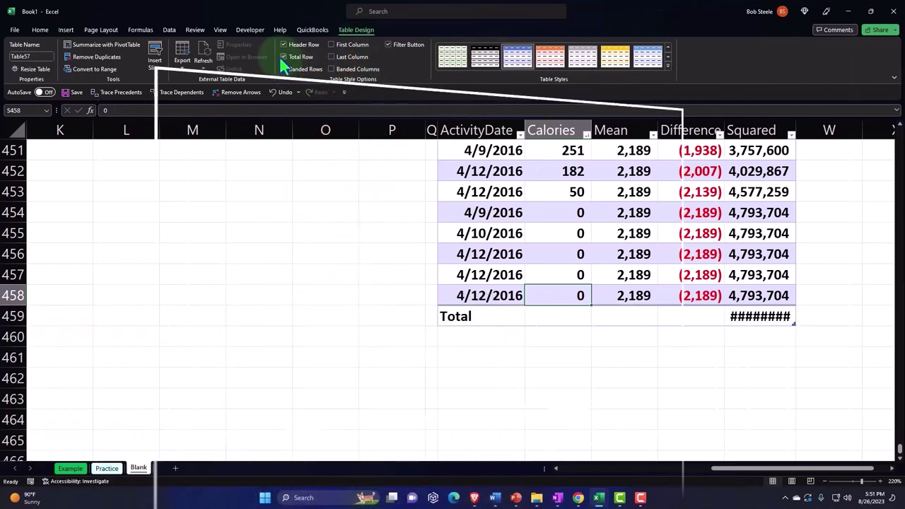
{"action": "left_click", "coordinate": [576, 311]}
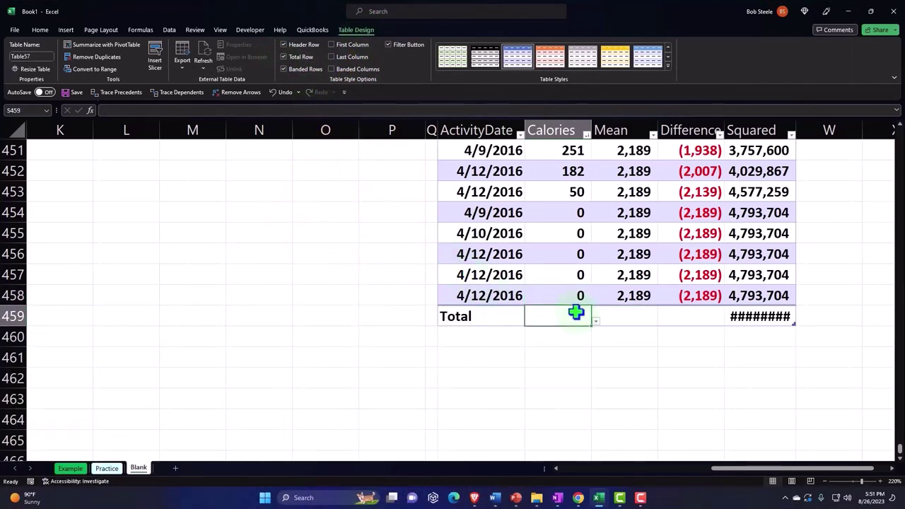
Step: Set the Total row to Average for Calories (2,189), Count for Mean (457), and Sum for Difference
{"action": "left_click", "coordinate": [596, 321]}
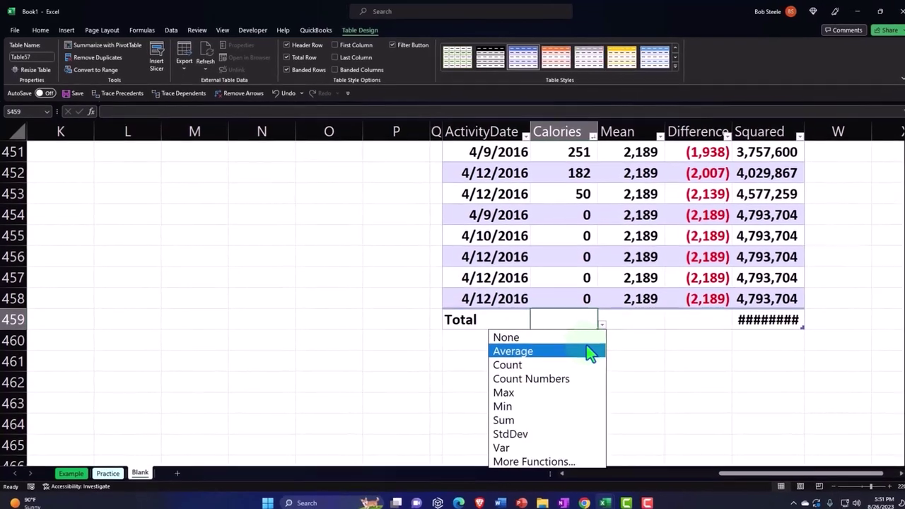
{"action": "left_click", "coordinate": [586, 348]}
{"action": "left_click", "coordinate": [668, 334]}
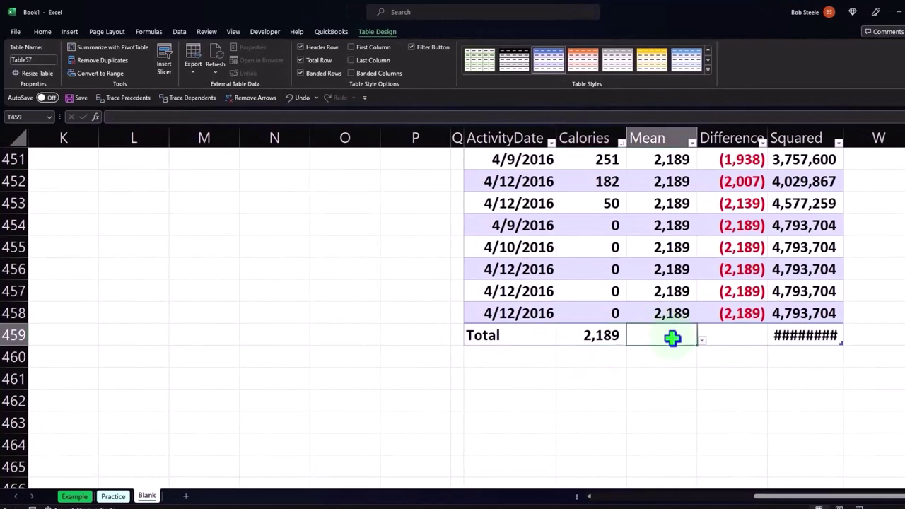
{"action": "left_click", "coordinate": [702, 342]}
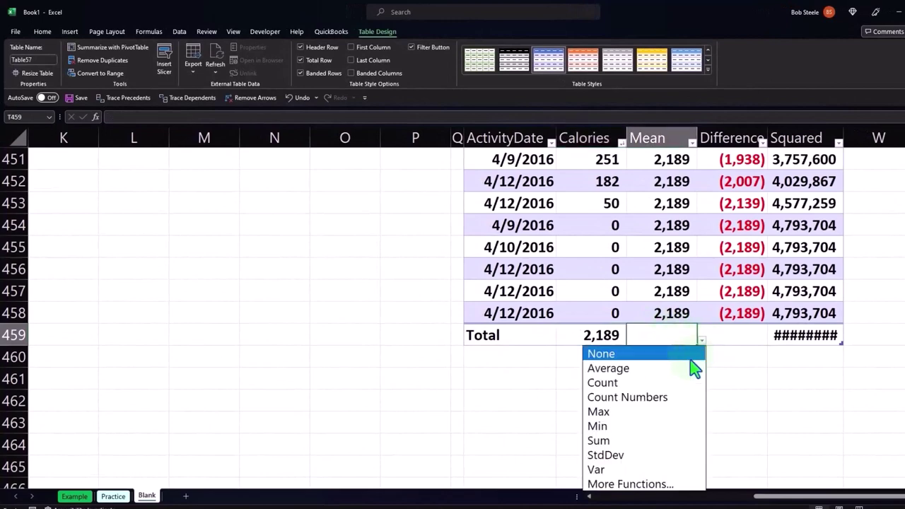
{"action": "left_click", "coordinate": [668, 384]}
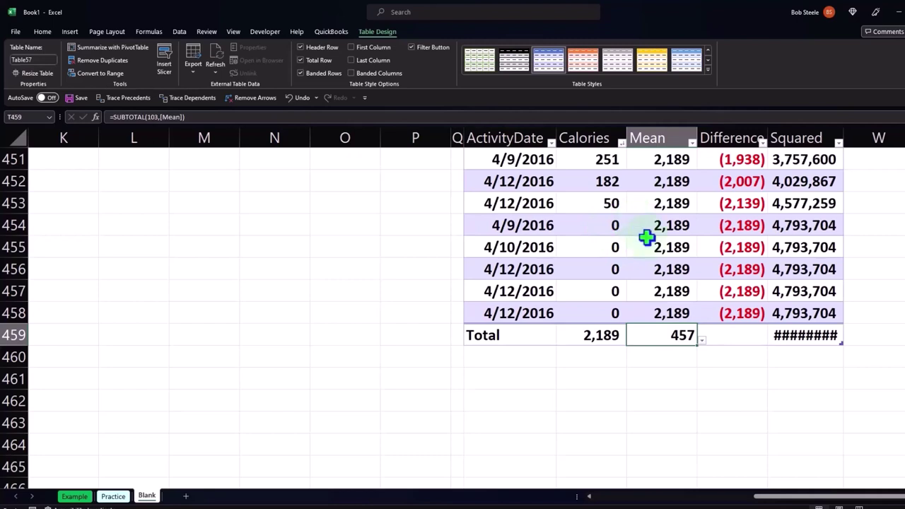
{"action": "left_click", "coordinate": [729, 330]}
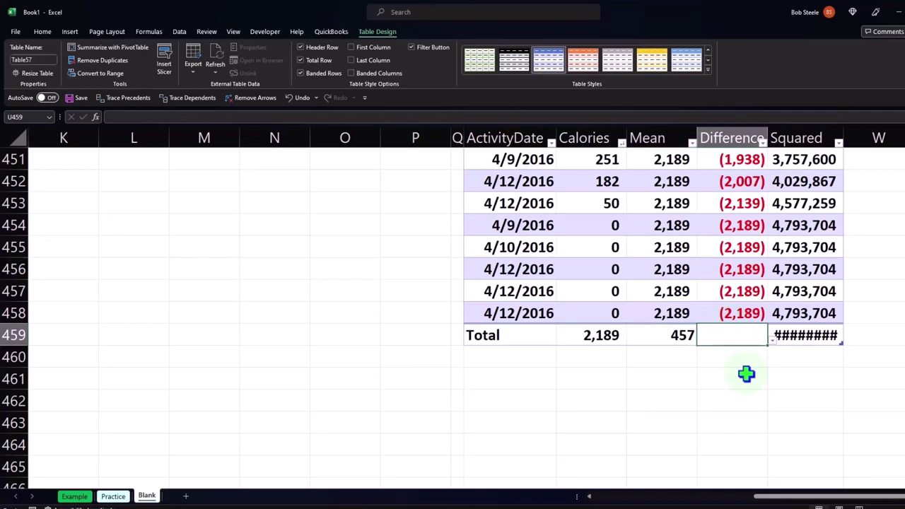
{"action": "left_click", "coordinate": [772, 339]}
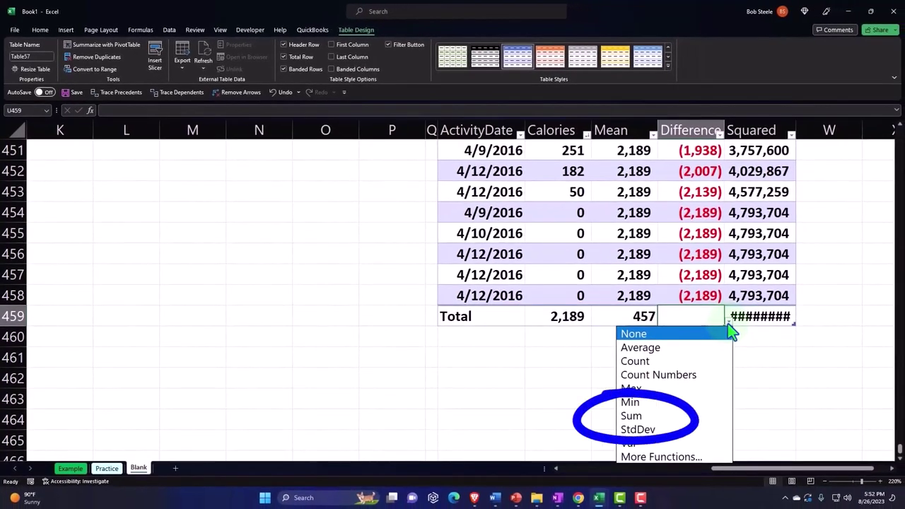
{"action": "left_click", "coordinate": [721, 417]}
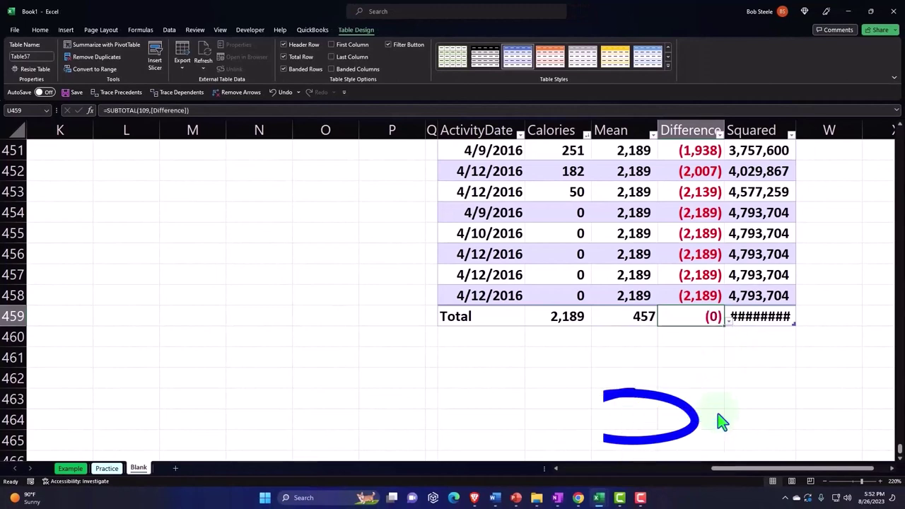
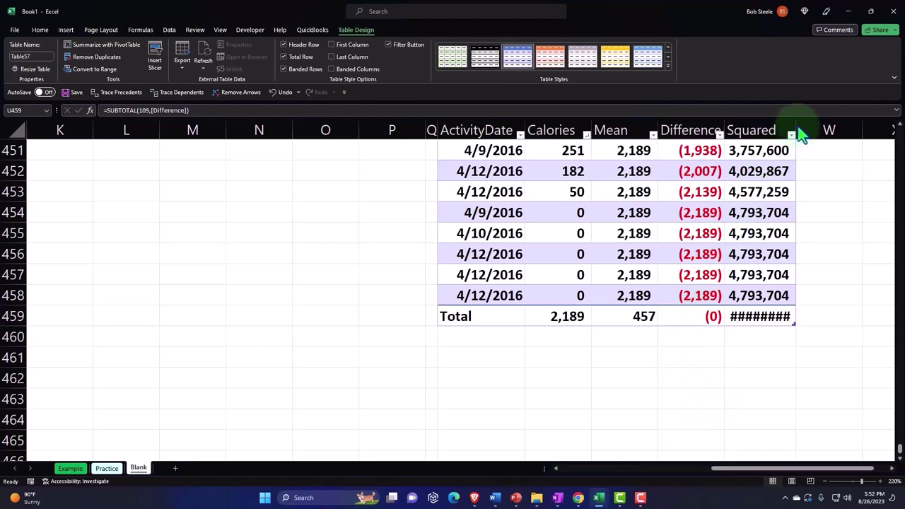
Step: Widen column V until the Squared total reads 303,246,843, then select cell R461
{"action": "left_click_drag", "start_coordinate": [796, 130], "coordinate": [819, 129]}
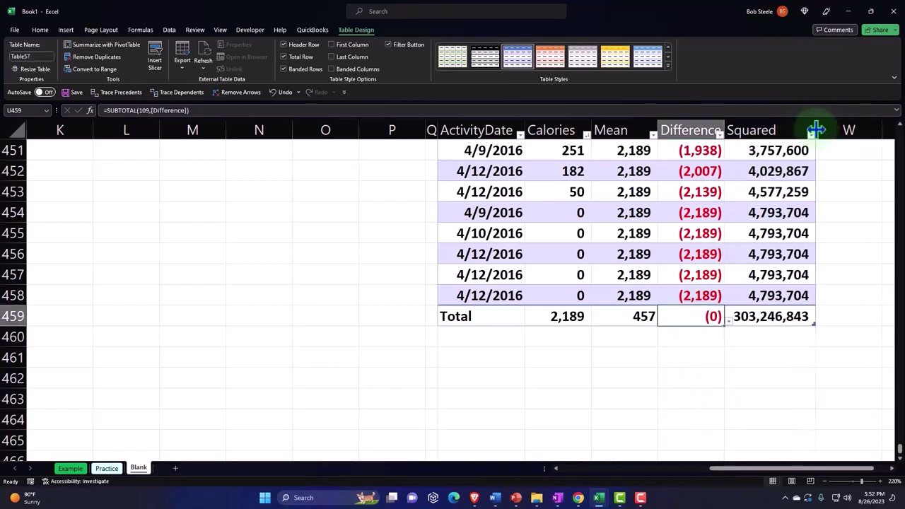
{"action": "left_click", "coordinate": [642, 397]}
{"action": "left_click", "coordinate": [500, 362]}
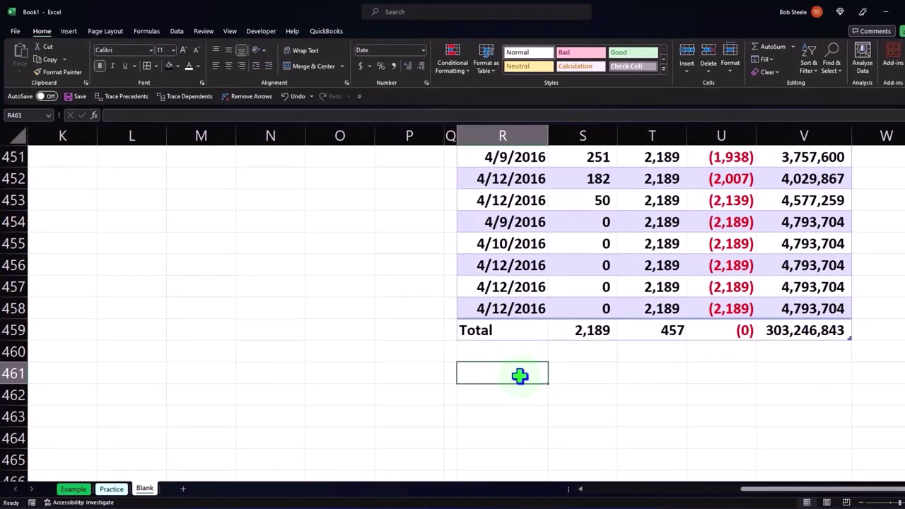
Step: Label R461 'Squared differnce from mean' and link V461 to the Squared total, 303,246,843
{"action": "type", "text": "S"}
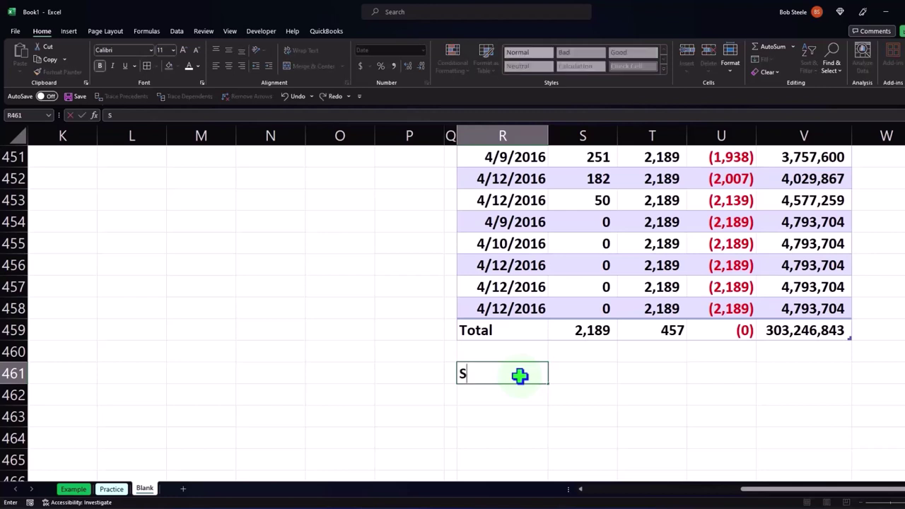
{"action": "type", "text": "quared diff"}
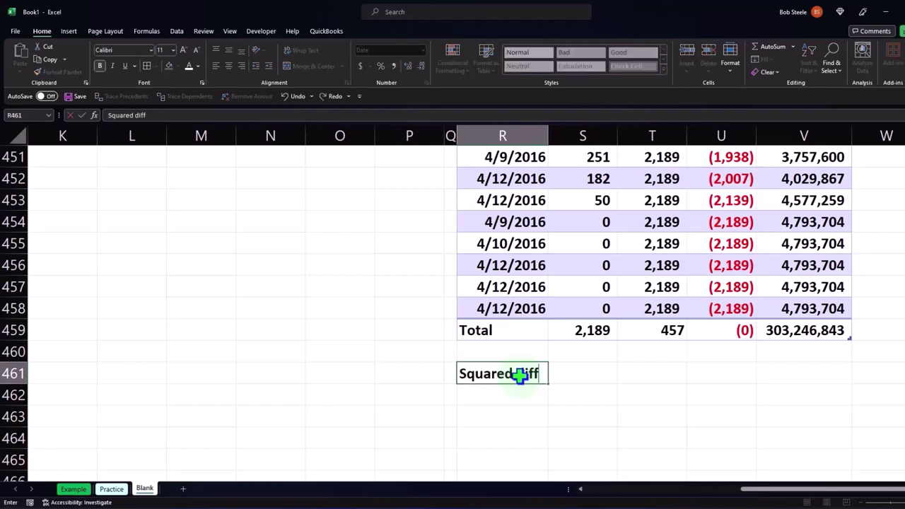
{"action": "type", "text": "ernce from mea"}
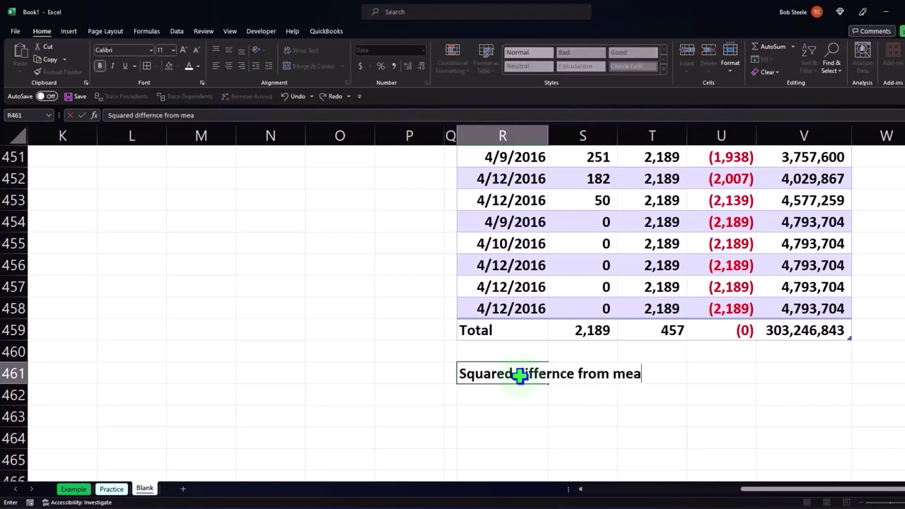
{"action": "key", "text": "Right"}
{"action": "key", "text": "Right"}
{"action": "key", "text": "Right"}
{"action": "key", "text": "Right"}
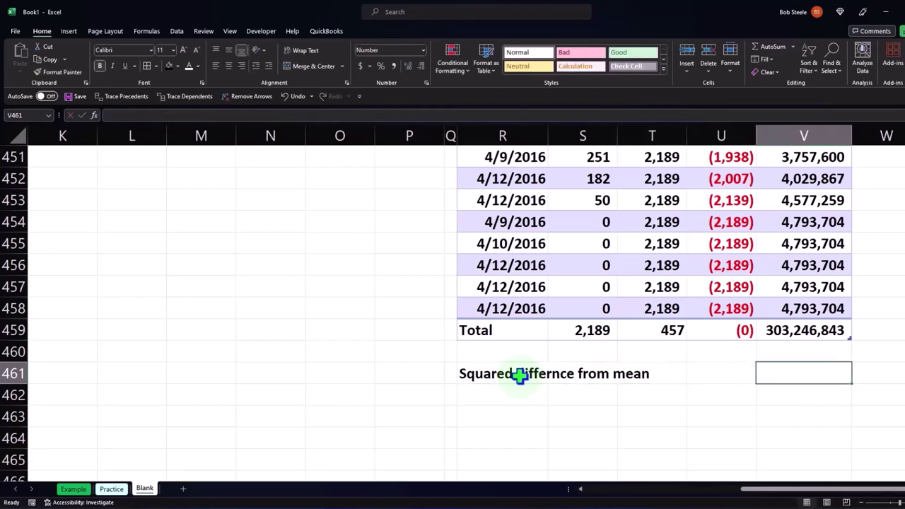
{"action": "type", "text": "="}
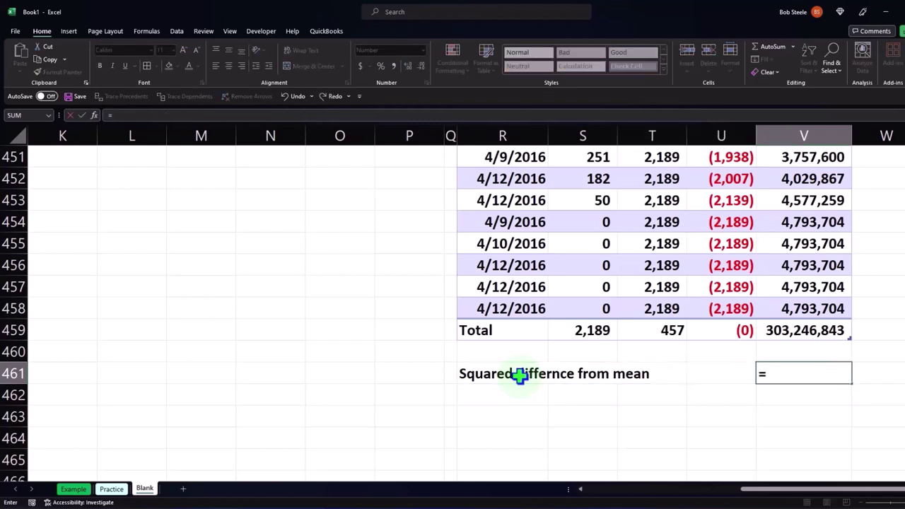
{"action": "key", "text": "Up"}
{"action": "key", "text": "Up"}
{"action": "key", "text": "Return"}
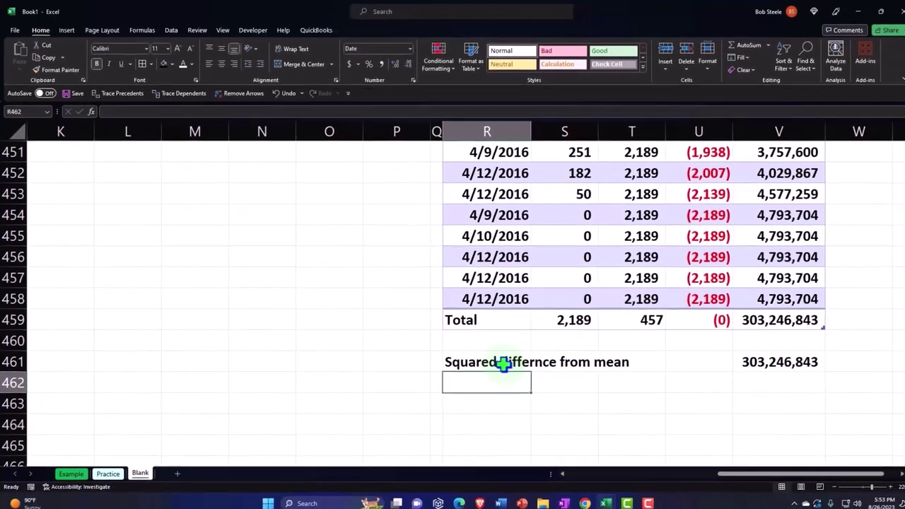
Step: Label row 462 '/ Count (n)' and link an underlined 457 from the Mean total in V462
{"action": "type", "text": "'"}
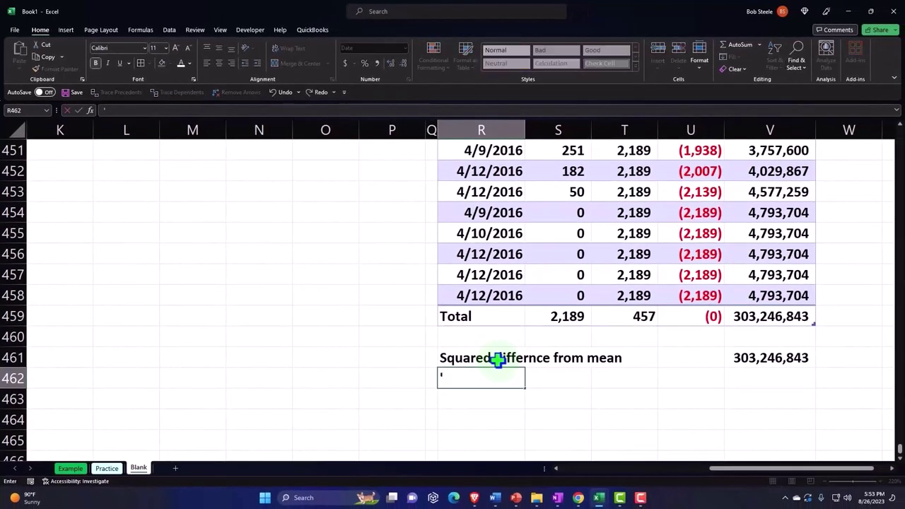
{"action": "type", "text": "/"}
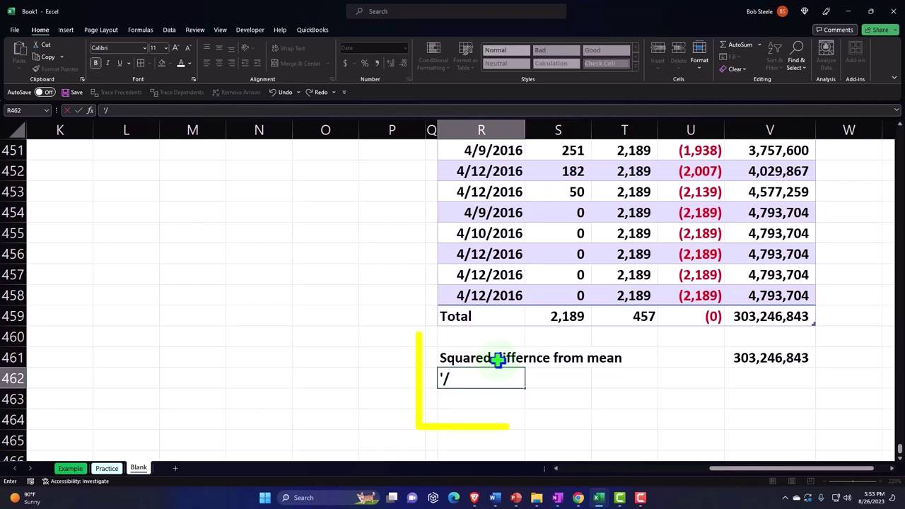
{"action": "type", "text": " Count (n"}
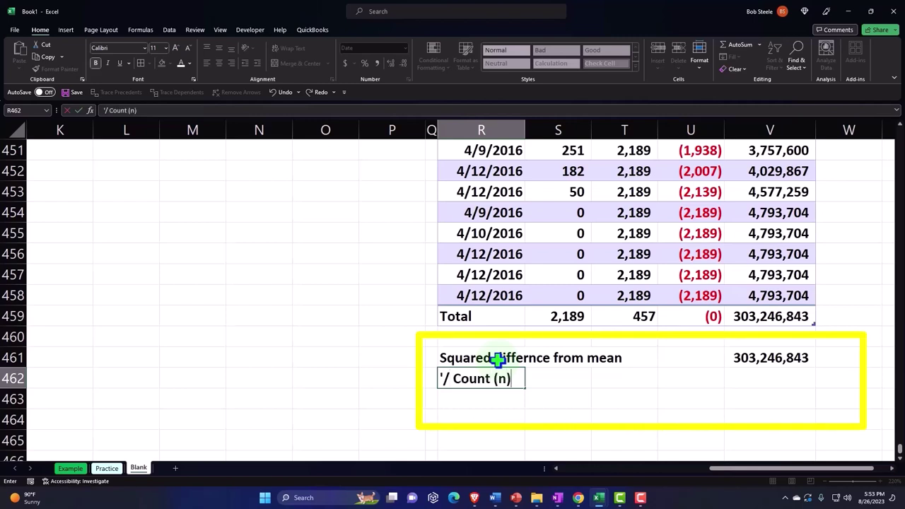
{"action": "key", "text": "Tab"}
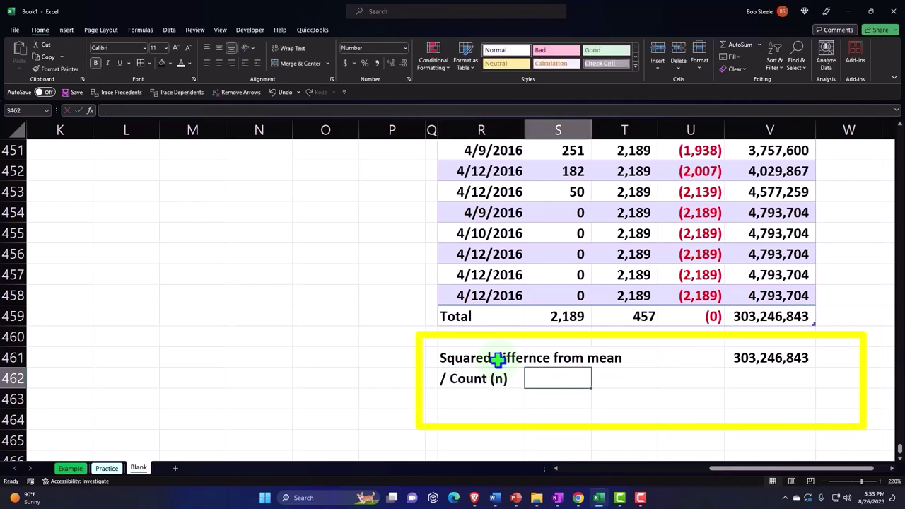
{"action": "key", "text": "Tab"}
{"action": "key", "text": "Tab"}
{"action": "key", "text": "Tab"}
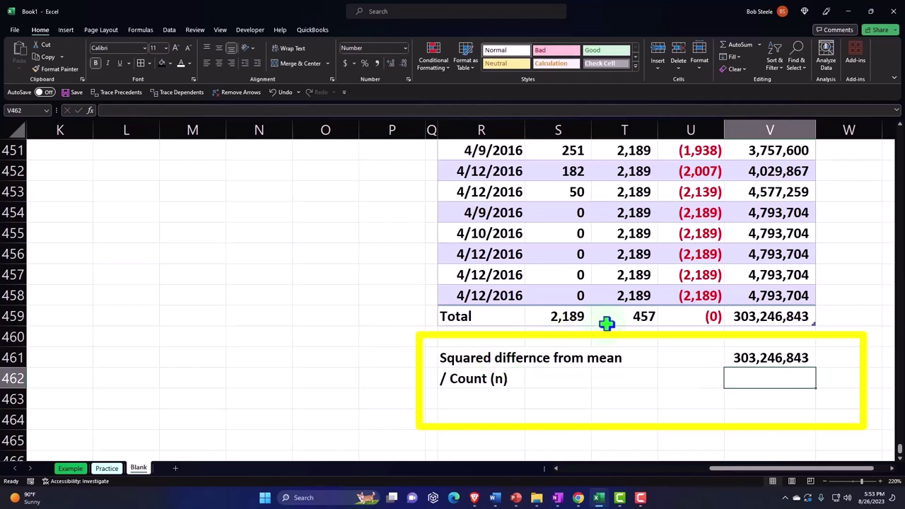
{"action": "type", "text": "="}
{"action": "key", "text": "Up"}
{"action": "key", "text": "Up"}
{"action": "key", "text": "Up"}
{"action": "left_click", "coordinate": [607, 323]}
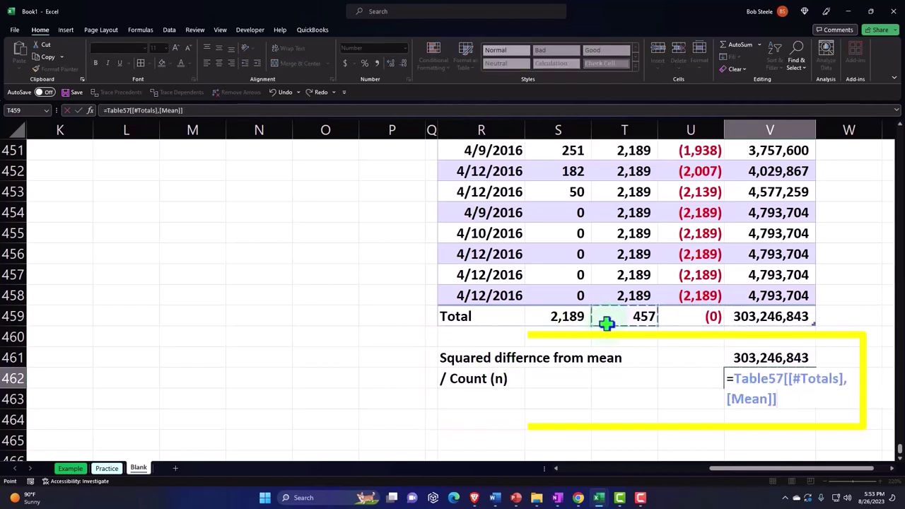
{"action": "key", "text": "Return"}
{"action": "key", "text": "Up"}
{"action": "key", "text": "Right"}
{"action": "key", "text": "Right"}
{"action": "key", "text": "Right"}
{"action": "key", "text": "Right"}
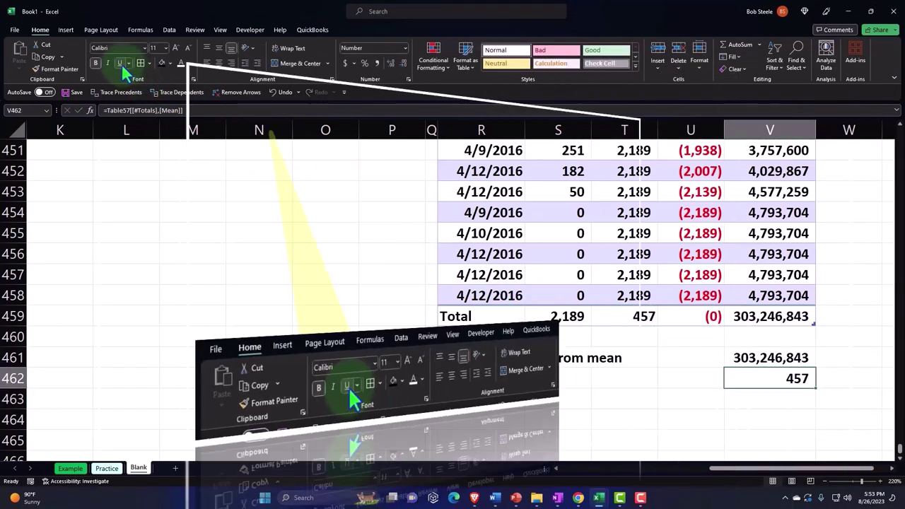
{"action": "left_click", "coordinate": [122, 62]}
Step: Type the label 'Variance' in R463
{"action": "key", "text": "Down"}
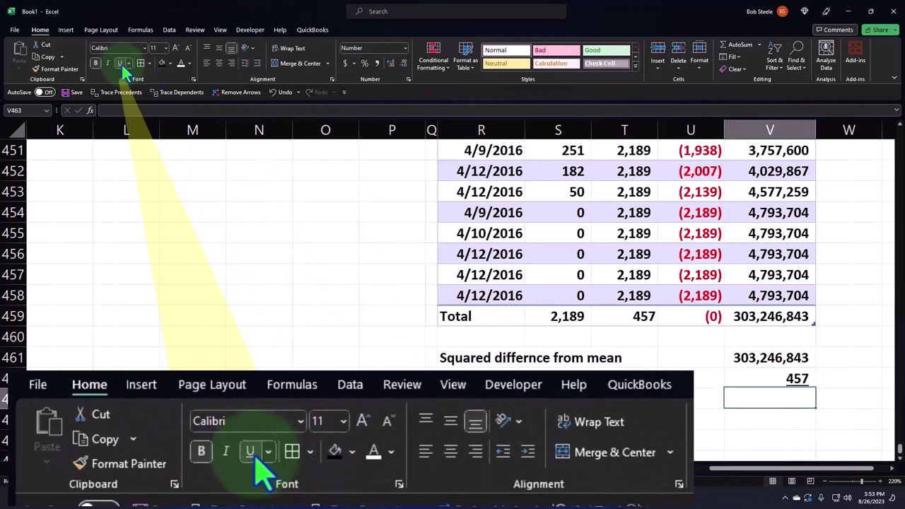
{"action": "key", "text": "Left"}
{"action": "key", "text": "Left"}
{"action": "key", "text": "Left"}
{"action": "key", "text": "Left"}
{"action": "type", "text": "Variance"}
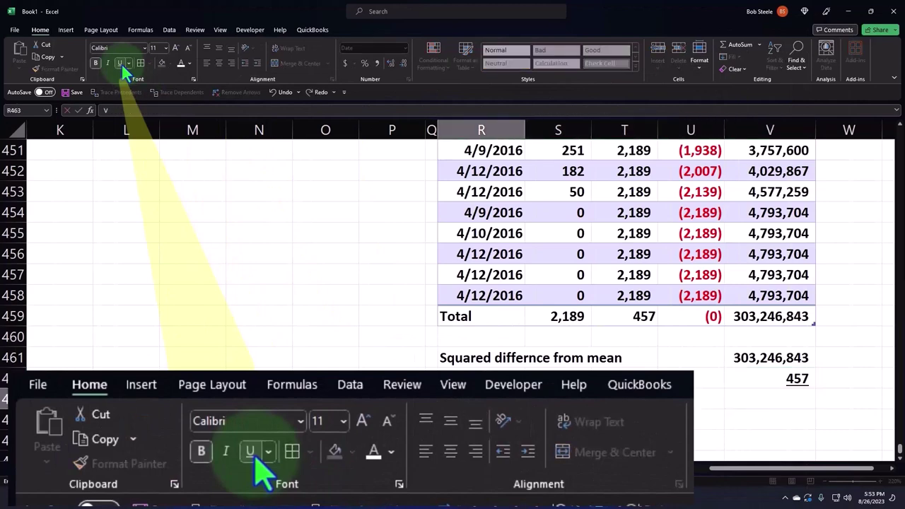
{"action": "key", "text": "Tab"}
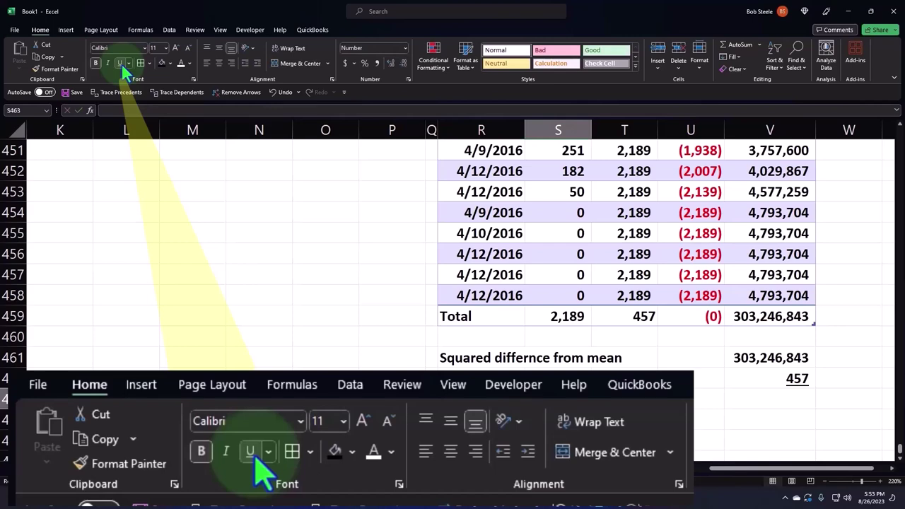
Step: Insert the Greek σ symbol into S463 and type 2 after it
{"action": "left_click", "coordinate": [66, 30]}
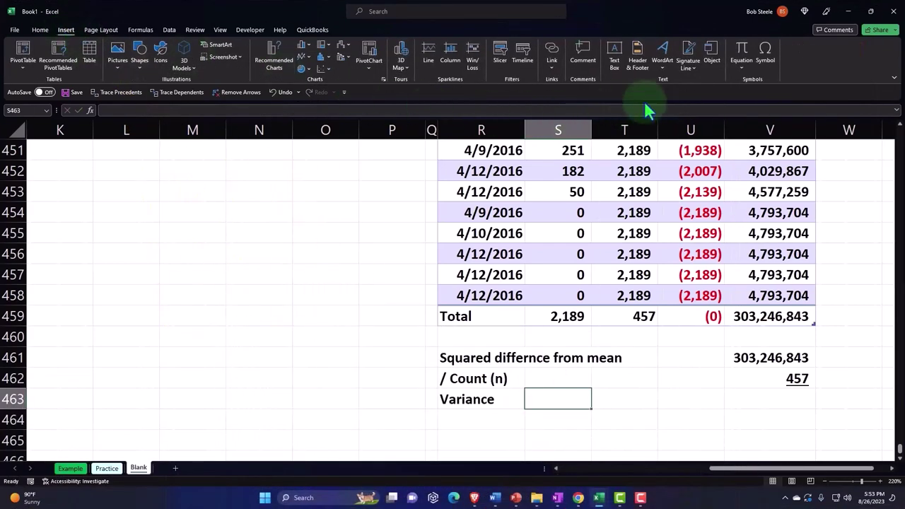
{"action": "left_click", "coordinate": [765, 54]}
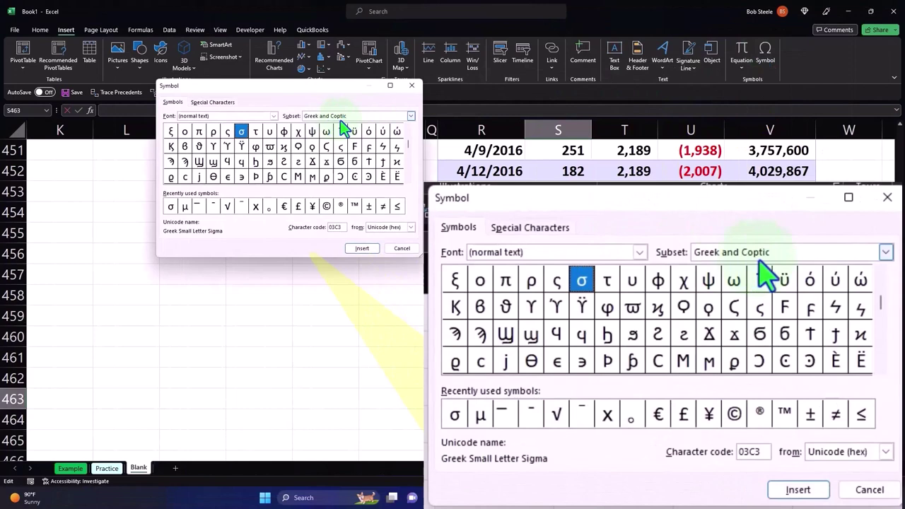
{"action": "left_click", "coordinate": [171, 206]}
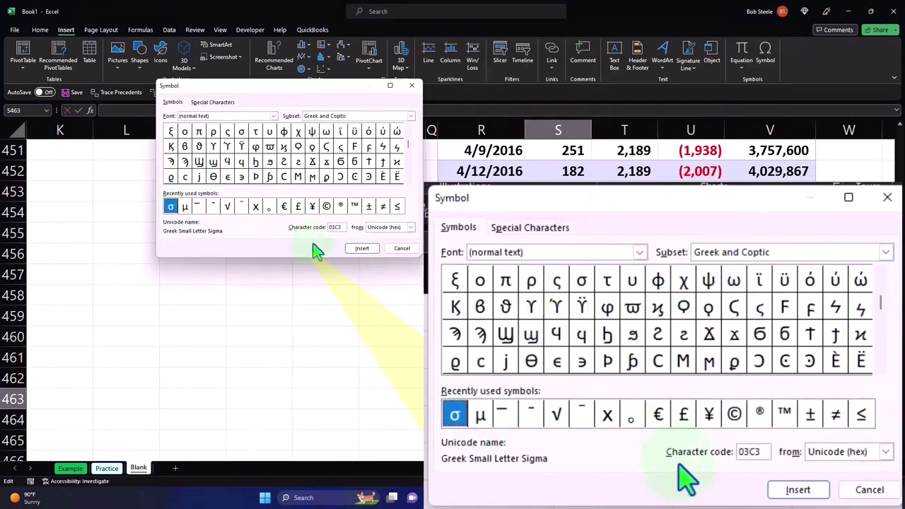
{"action": "left_click", "coordinate": [355, 250]}
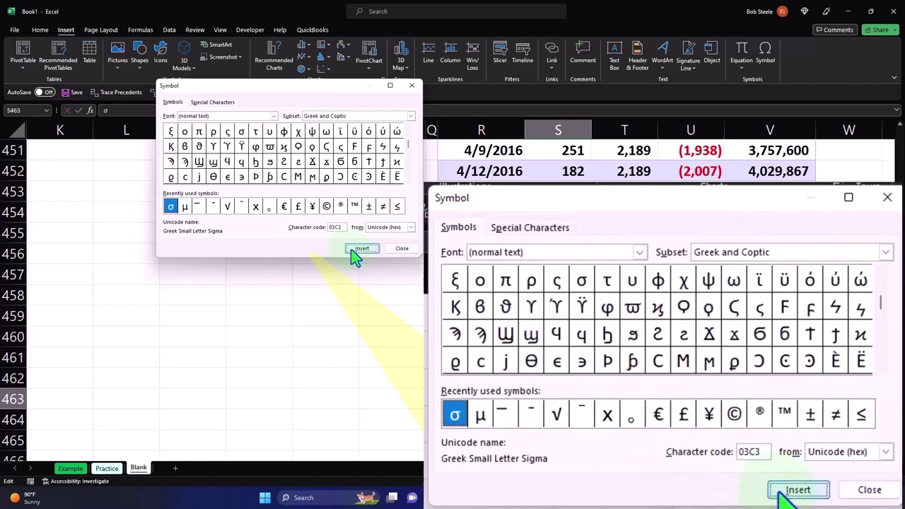
{"action": "left_click", "coordinate": [411, 85]}
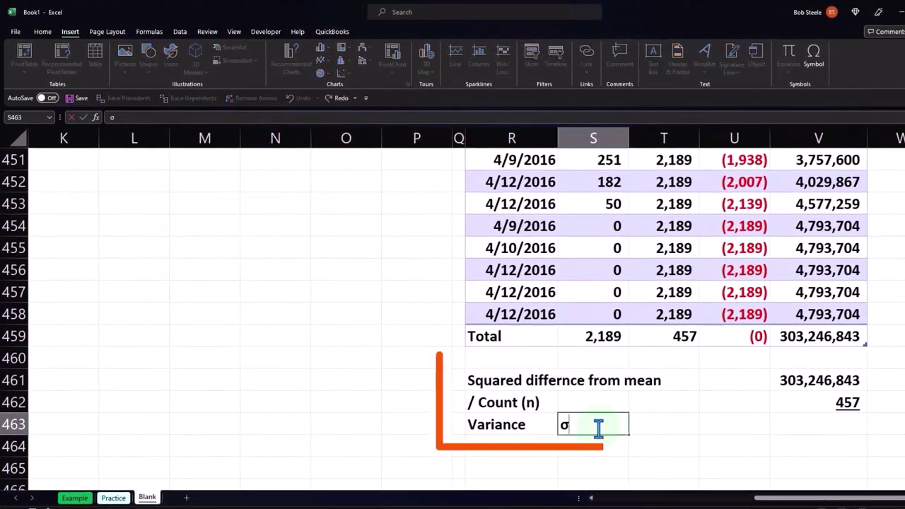
{"action": "type", "text": "2"}
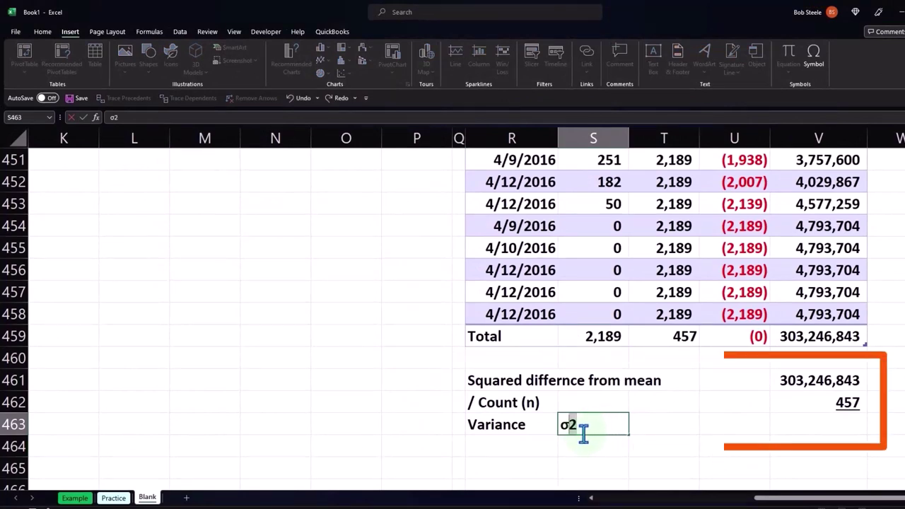
Step: Format the 2 after σ in S463 as superscript so the label reads σ²
{"action": "right_click", "coordinate": [573, 423]}
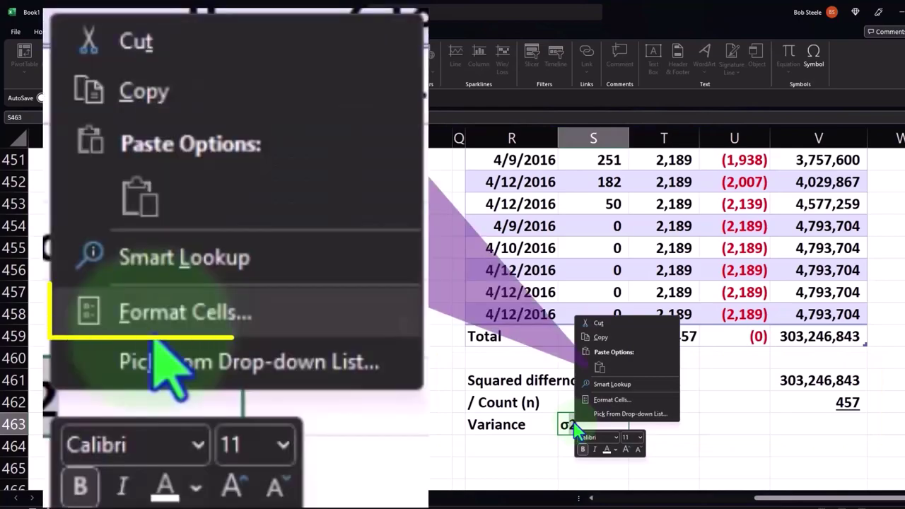
{"action": "left_click", "coordinate": [607, 400]}
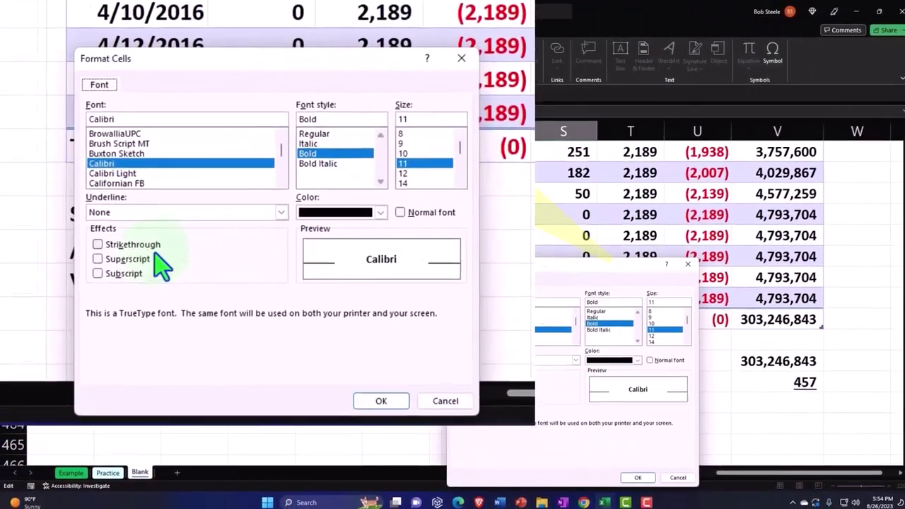
{"action": "left_click", "coordinate": [287, 332]}
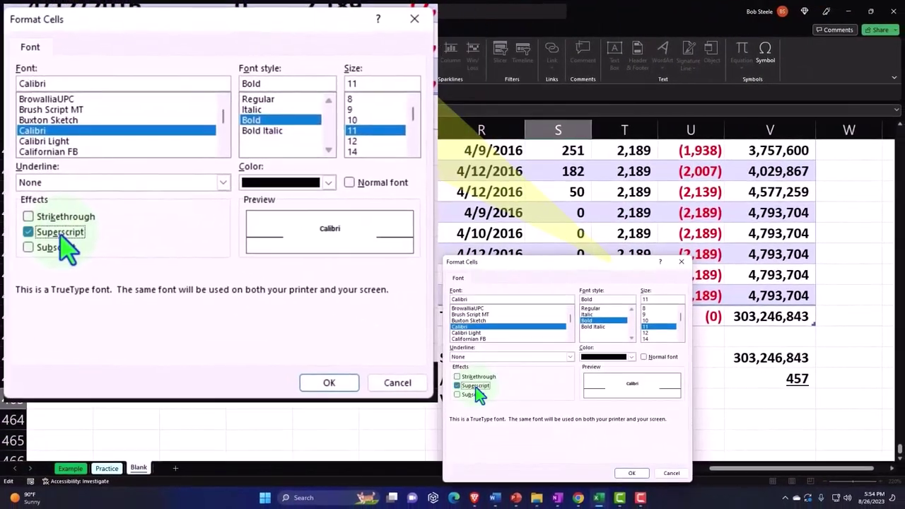
{"action": "left_click", "coordinate": [631, 473]}
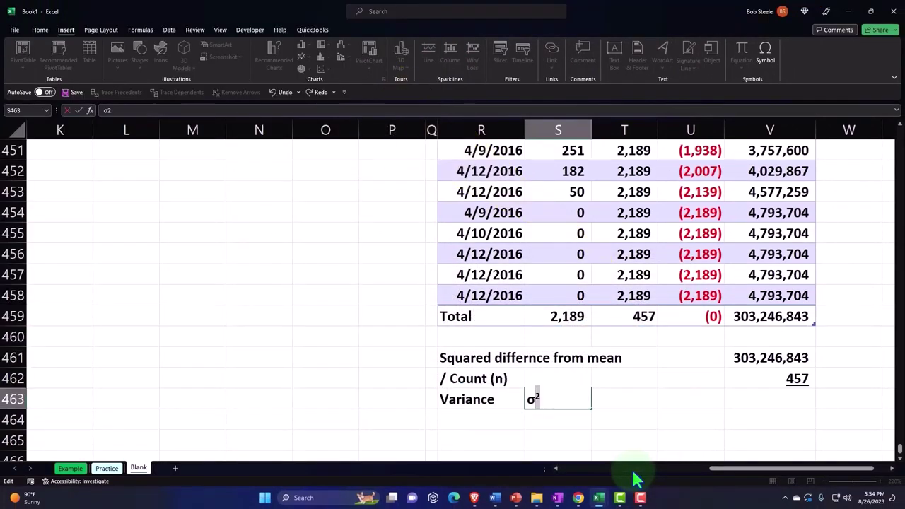
{"action": "key", "text": "Return"}
{"action": "key", "text": "Right"}
{"action": "key", "text": "Right"}
{"action": "key", "text": "Right"}
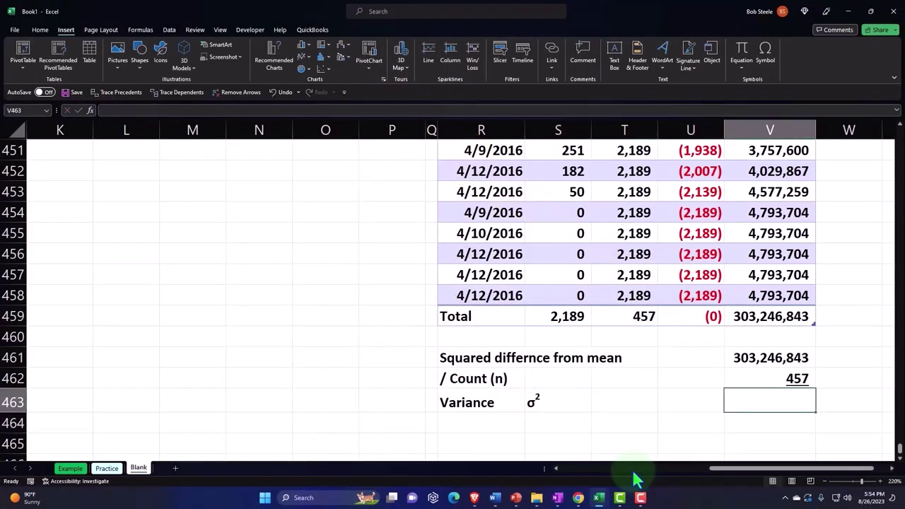
Step: Enter =V461/V462 in V463 to compute the variance of 663,560
{"action": "type", "text": "="}
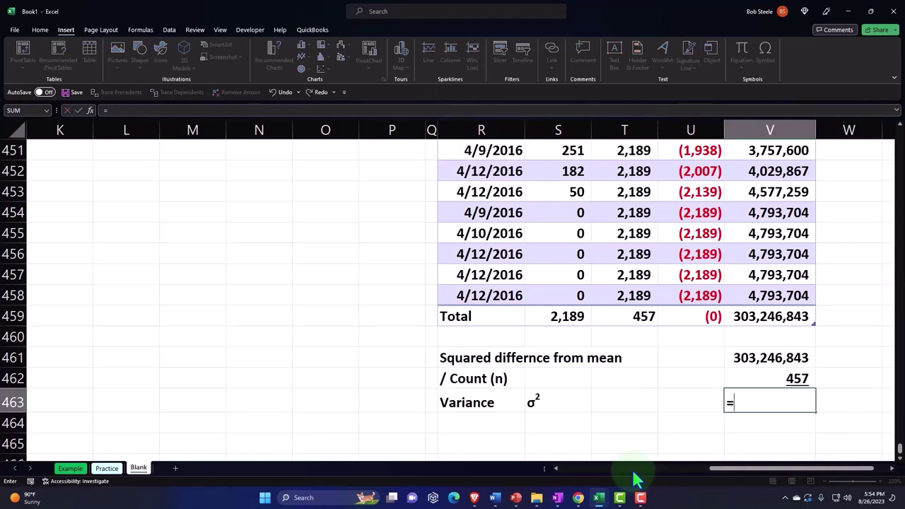
{"action": "key", "text": "Up"}
{"action": "key", "text": "Up"}
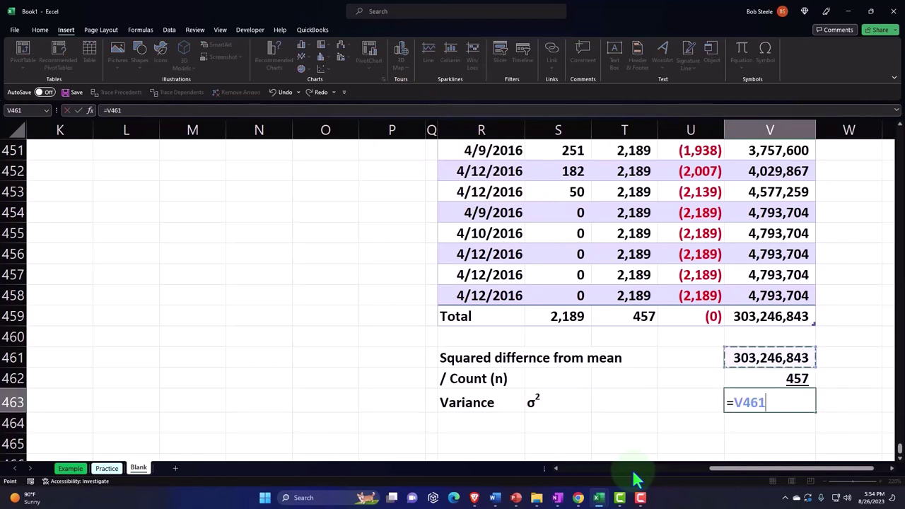
{"action": "type", "text": "/"}
{"action": "key", "text": "Up"}
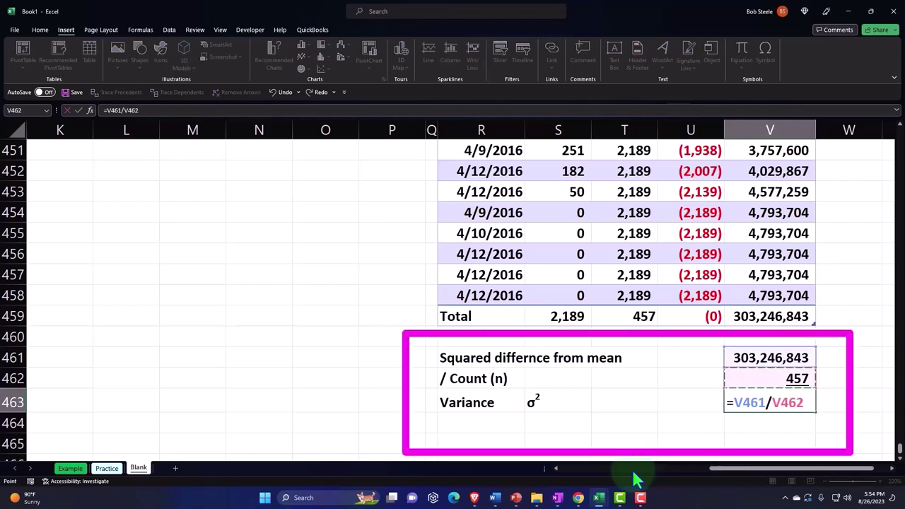
{"action": "key", "text": "Return"}
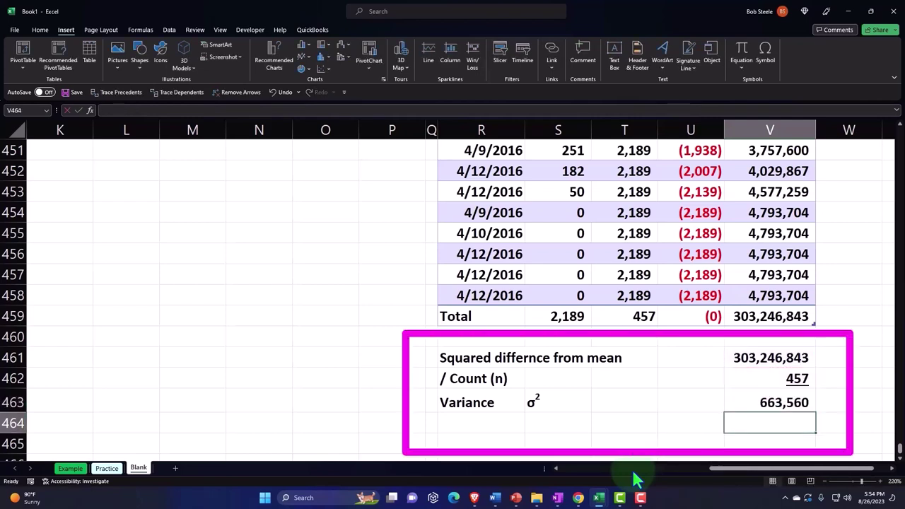
Step: Type the label 'Standard deviation of Population' in R464
{"action": "key", "text": "Left"}
{"action": "key", "text": "Left"}
{"action": "key", "text": "Left"}
{"action": "key", "text": "Left"}
{"action": "type", "text": "S"}
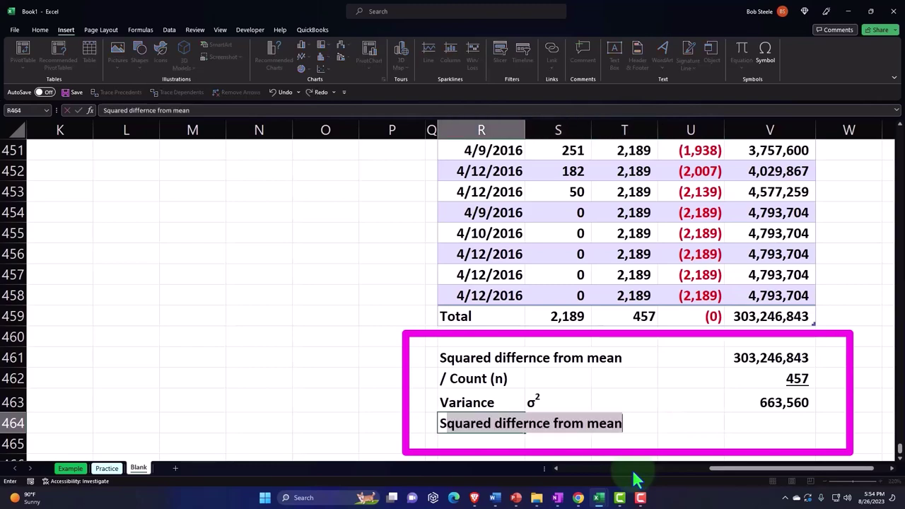
{"action": "type", "text": "tanda"}
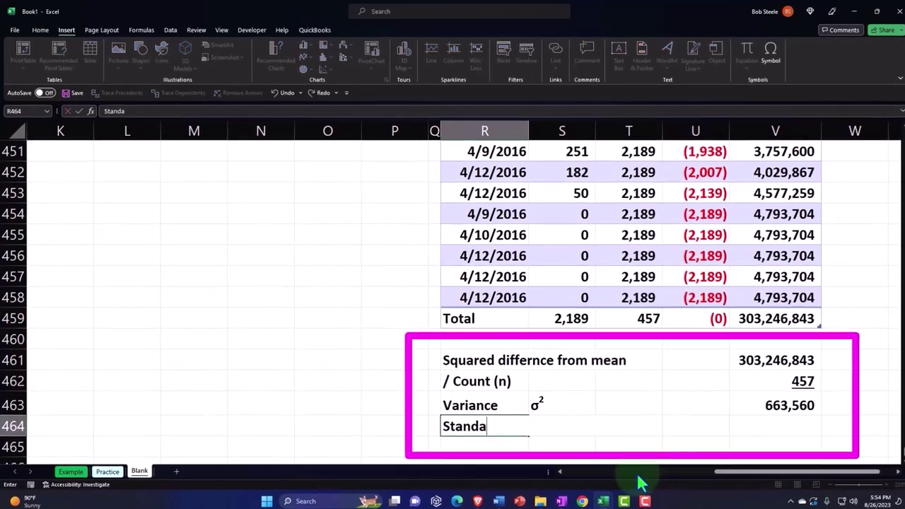
{"action": "type", "text": "rd deviation "}
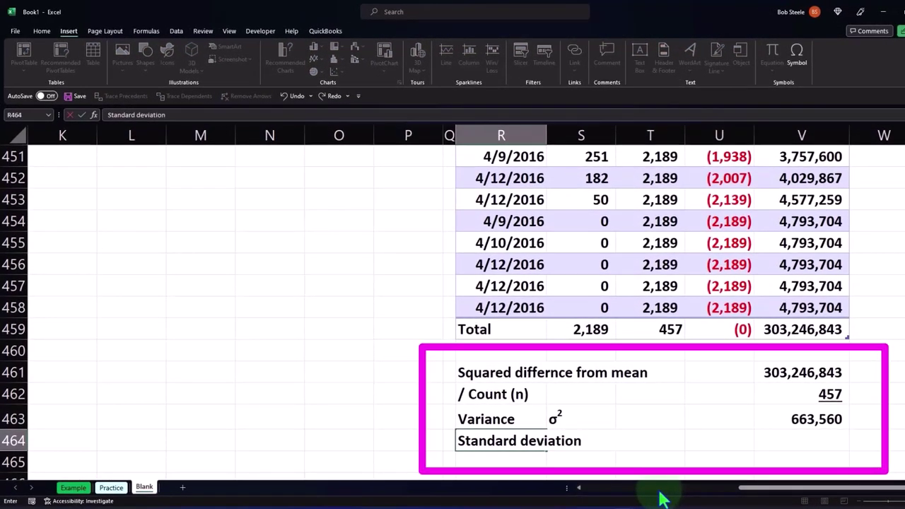
{"action": "type", "text": "of Popul"}
{"action": "type", "text": "ation"}
{"action": "key", "text": "Right"}
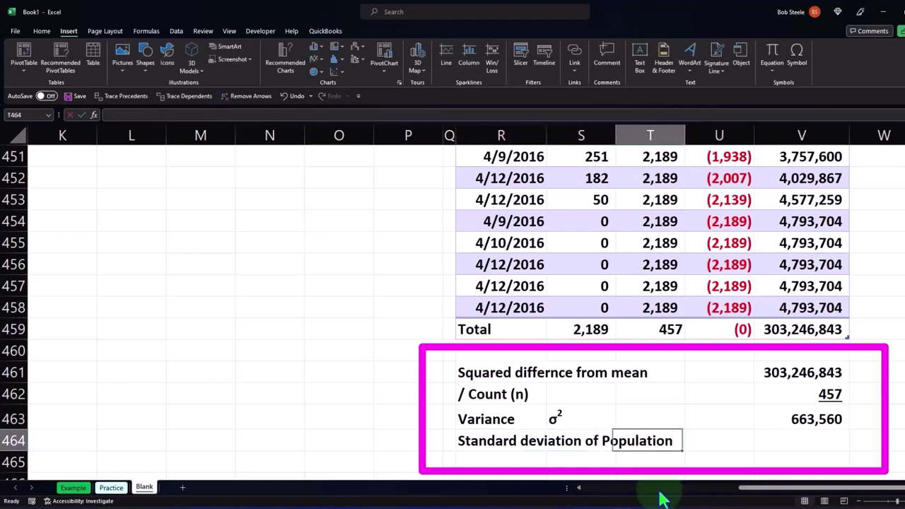
{"action": "key", "text": "Right"}
{"action": "key", "text": "Right"}
{"action": "key", "text": "Right"}
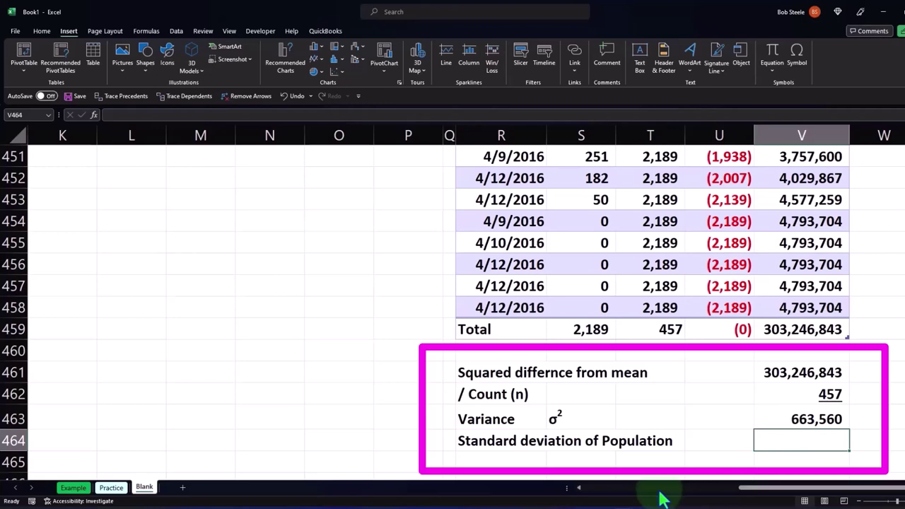
{"action": "left_click", "coordinate": [716, 432]}
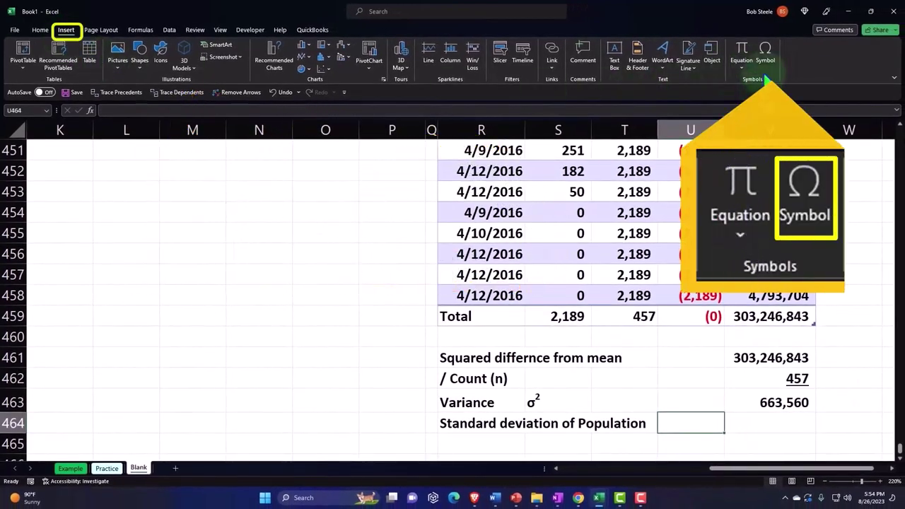
Step: Insert a σ symbol in U464 and begin a formula in V464
{"action": "left_click", "coordinate": [765, 51]}
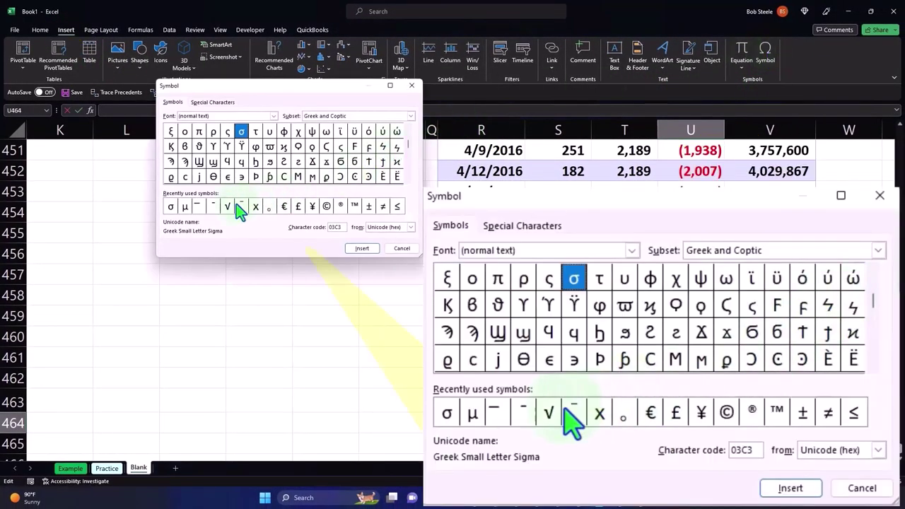
{"action": "left_click", "coordinate": [171, 207]}
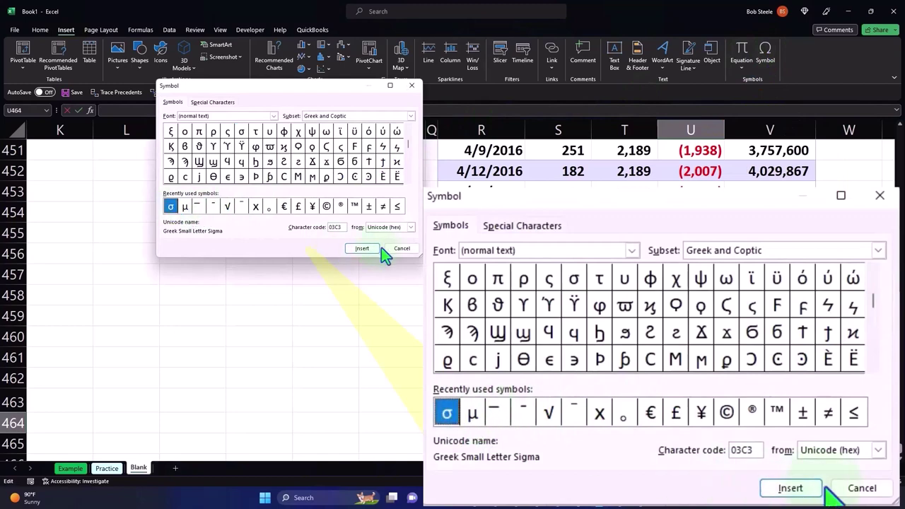
{"action": "left_click", "coordinate": [363, 250]}
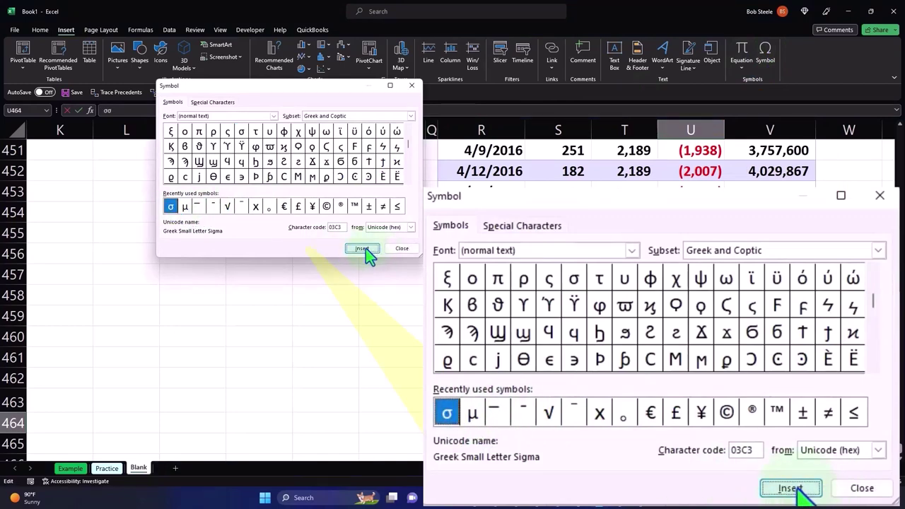
{"action": "left_click", "coordinate": [412, 84]}
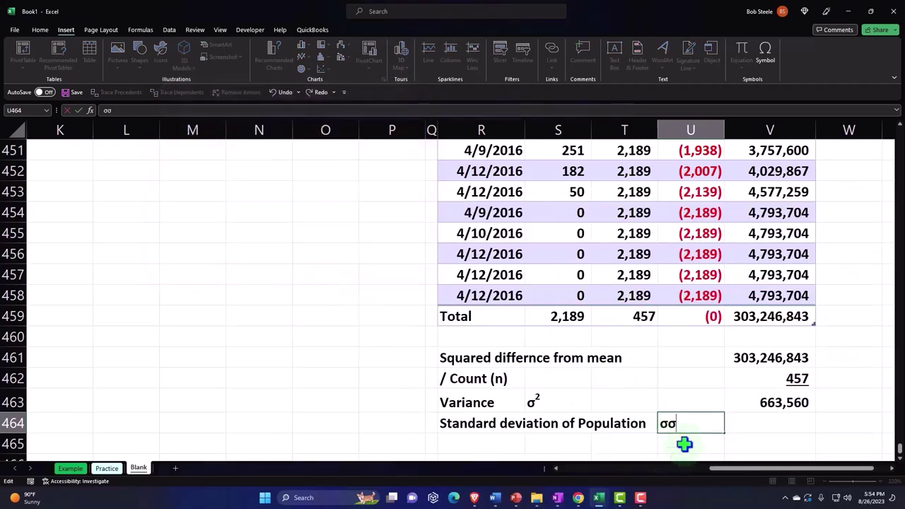
{"action": "key", "text": "Return"}
{"action": "key", "text": "Up"}
{"action": "key", "text": "Right"}
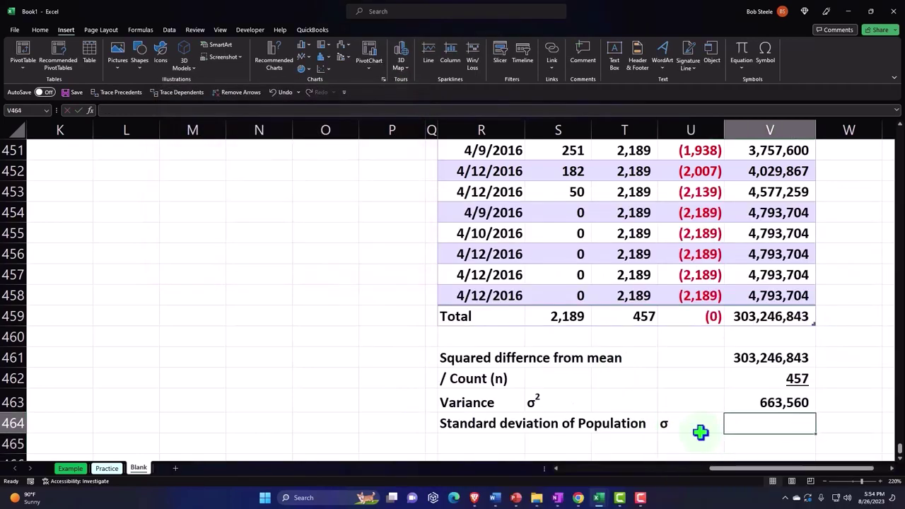
{"action": "type", "text": "="}
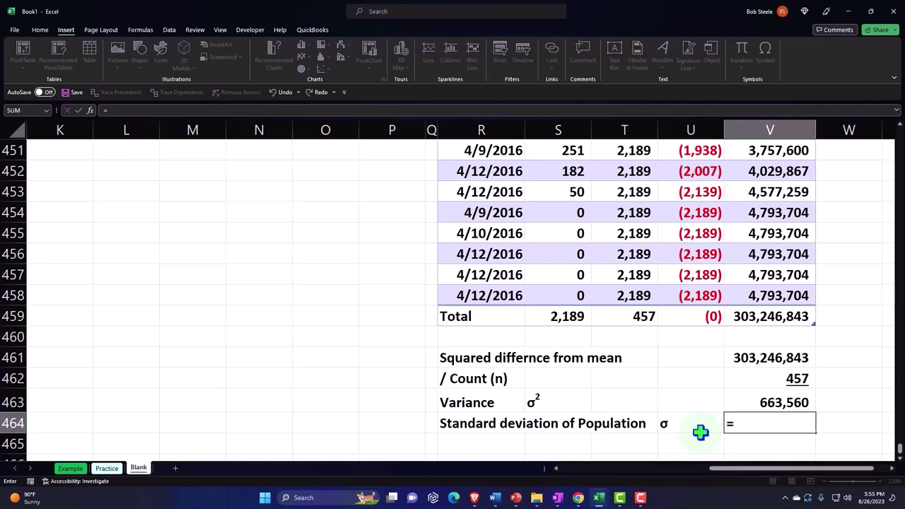
Step: Enter =SQRT(V463) in V464 and display it to two decimals as 814.59
{"action": "type", "text": "s"}
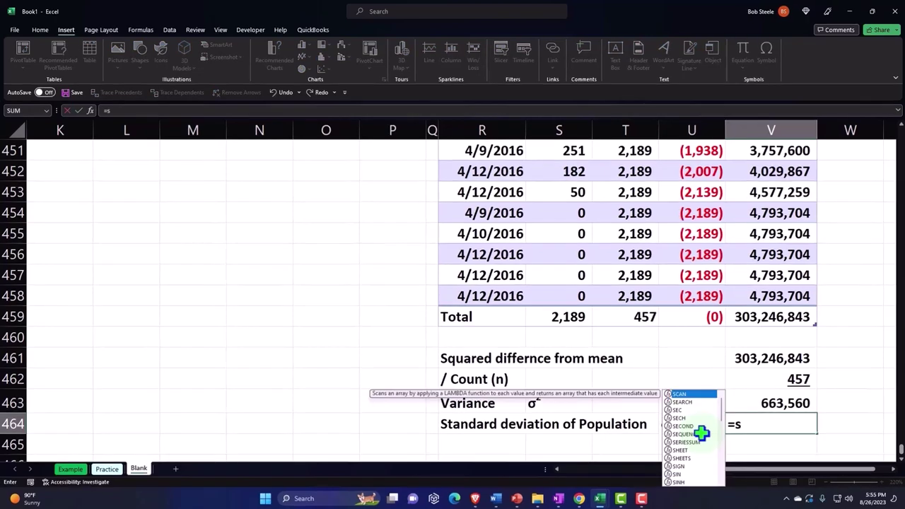
{"action": "type", "text": "q"}
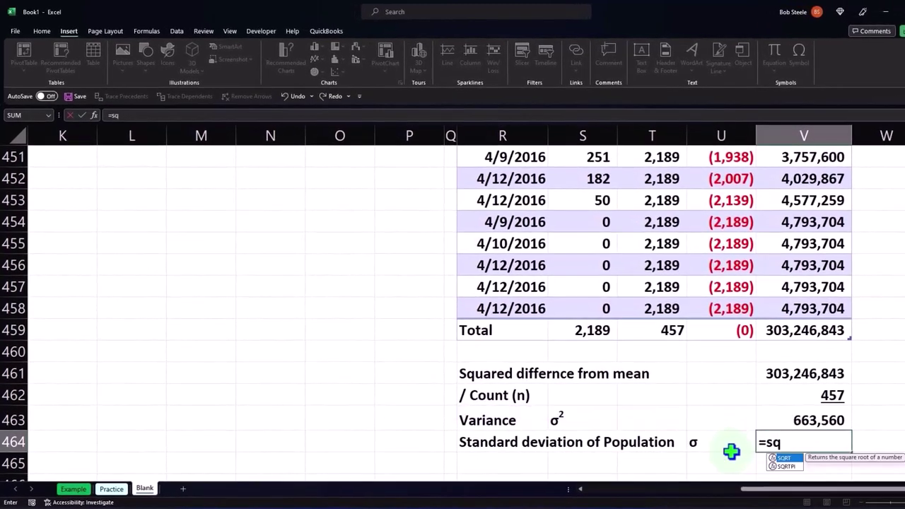
{"action": "double_click", "coordinate": [781, 459]}
{"action": "left_click", "coordinate": [785, 422]}
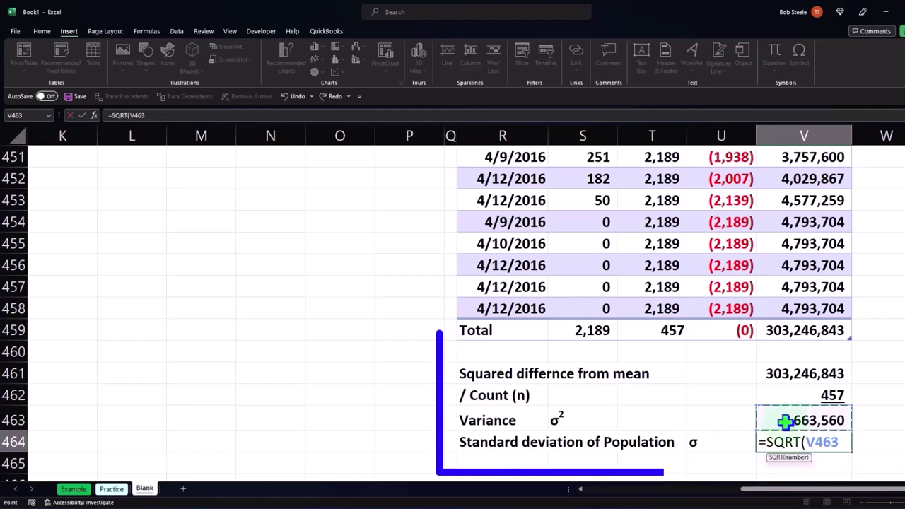
{"action": "key", "text": "Return"}
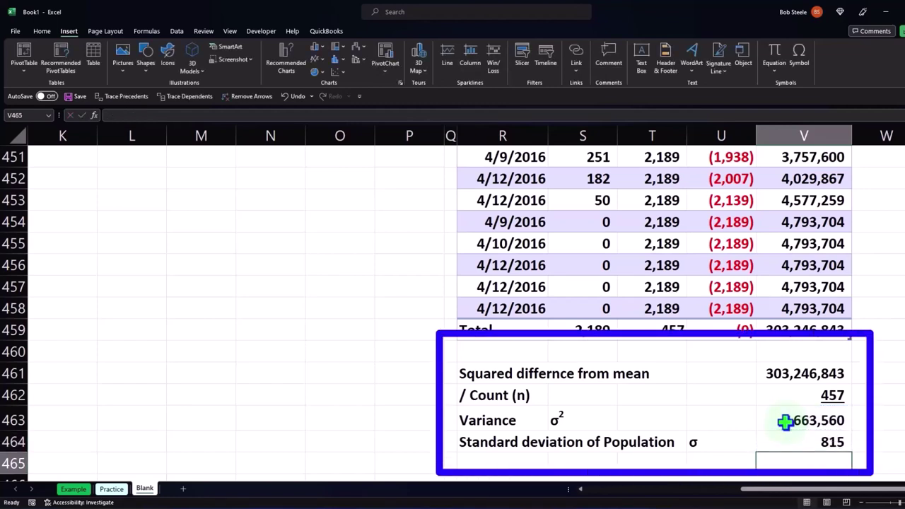
{"action": "left_click", "coordinate": [810, 442]}
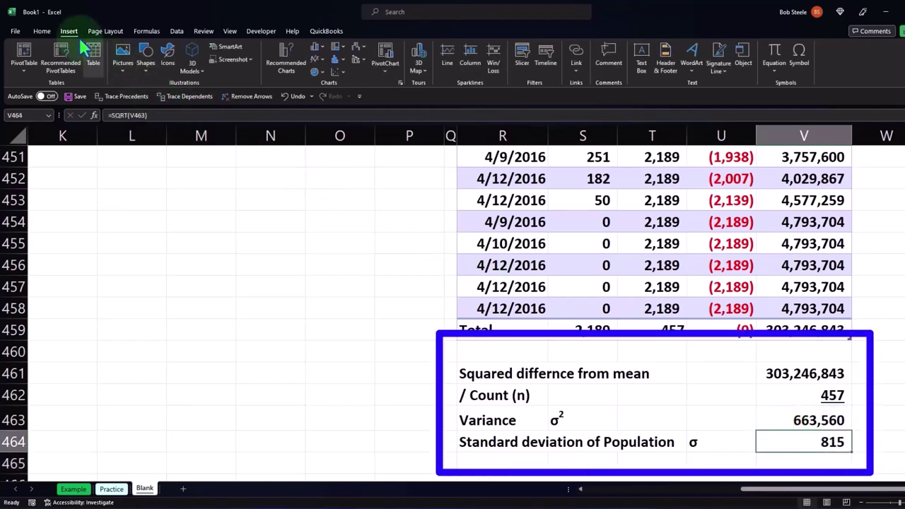
{"action": "left_click", "coordinate": [41, 31]}
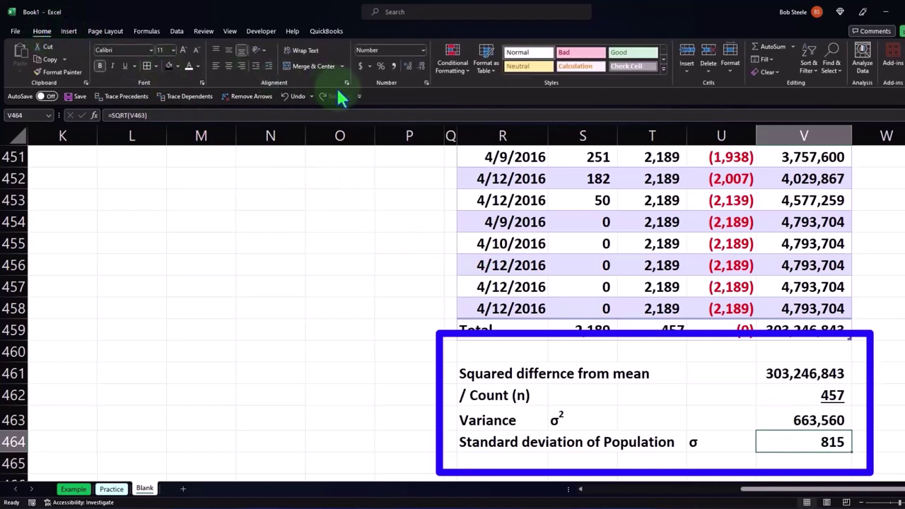
{"action": "left_click", "coordinate": [408, 67]}
{"action": "left_click", "coordinate": [407, 67]}
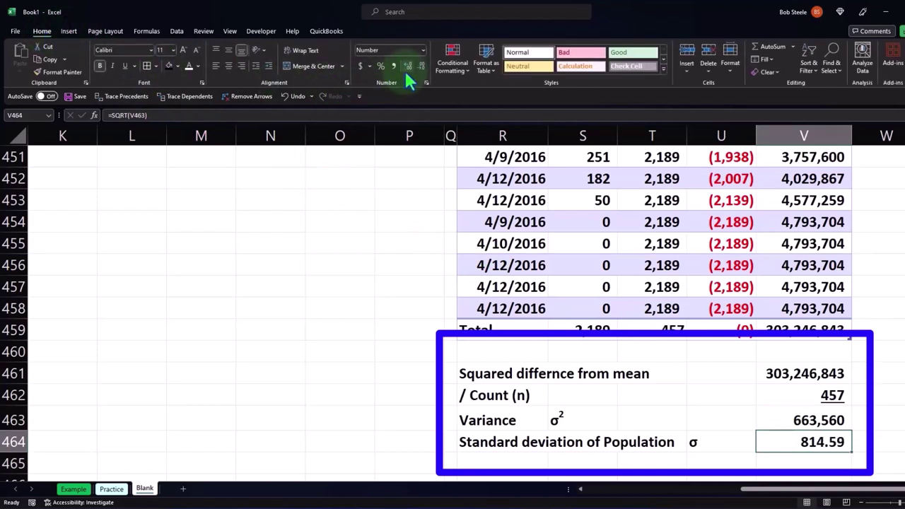
{"action": "left_click", "coordinate": [656, 417]}
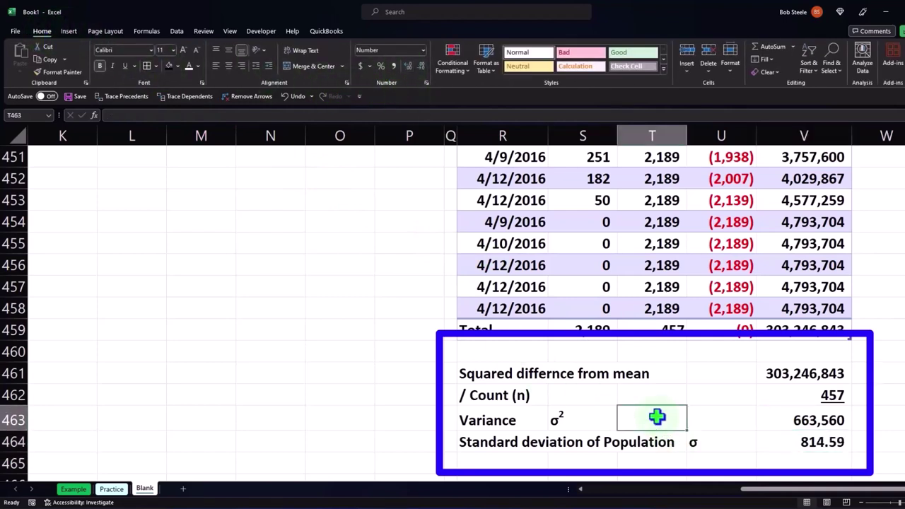
Step: Give R461:V464 all borders and a light-blue fill, then check the V463 and V464 formulas
{"action": "mouse_move", "coordinate": [498, 373]}
{"action": "left_mouse_down"}
{"action": "mouse_move", "coordinate": [716, 394]}
{"action": "mouse_move", "coordinate": [782, 431]}
{"action": "left_mouse_up"}
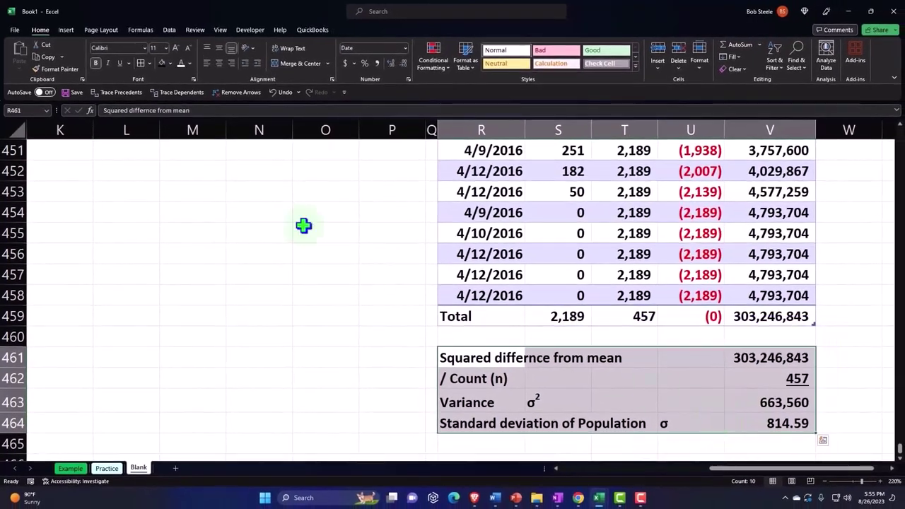
{"action": "left_click", "coordinate": [62, 56]}
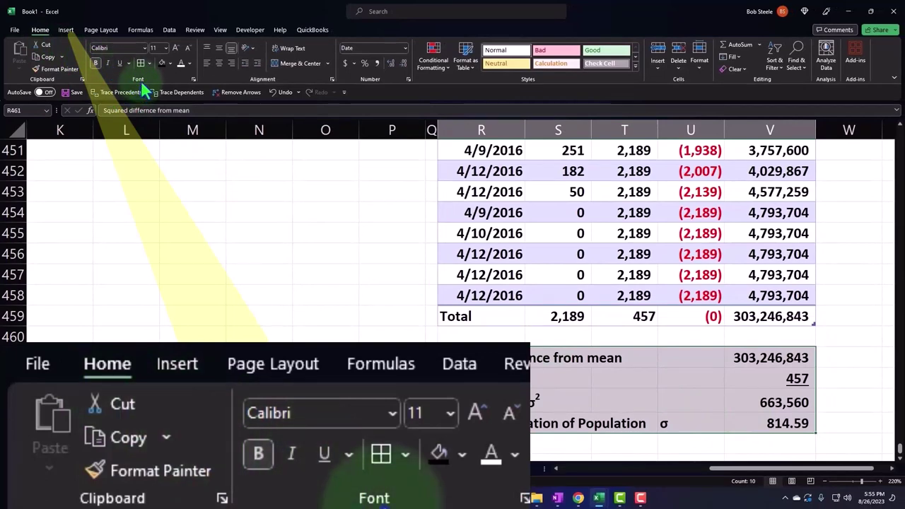
{"action": "left_click", "coordinate": [170, 63]}
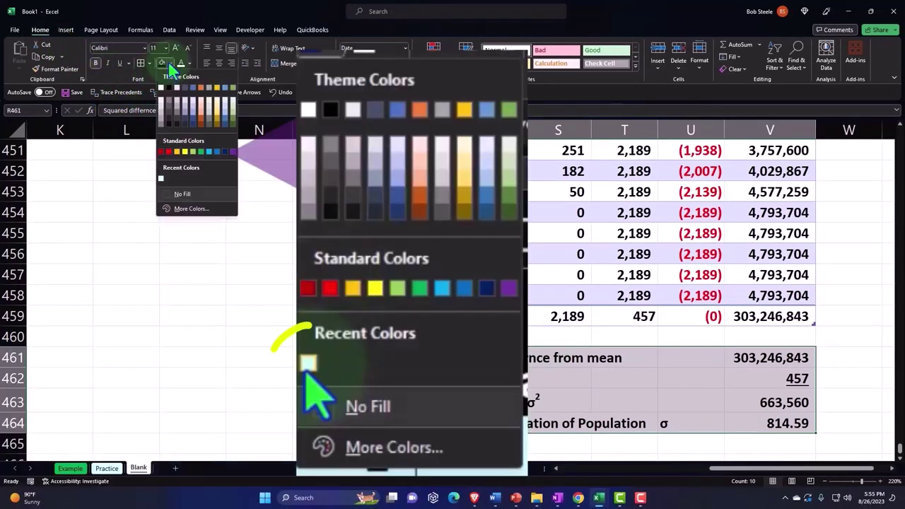
{"action": "left_click", "coordinate": [162, 176]}
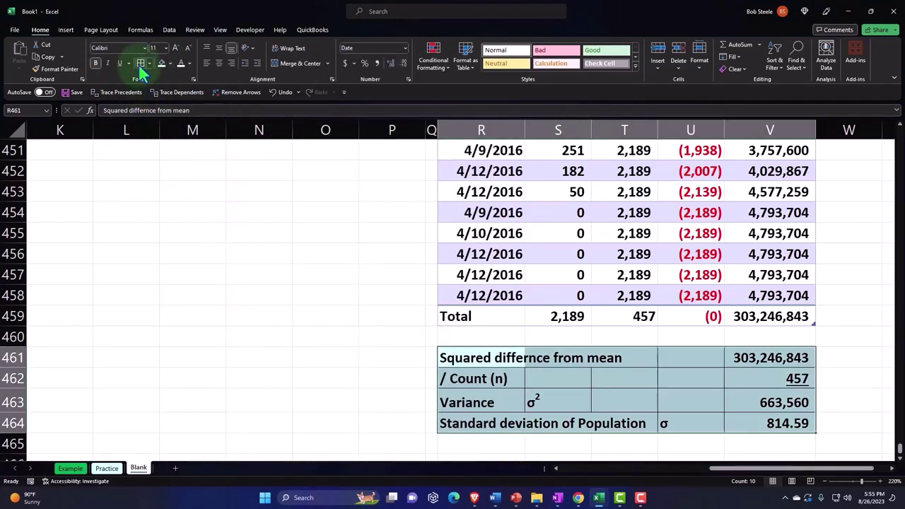
{"action": "left_click", "coordinate": [569, 360]}
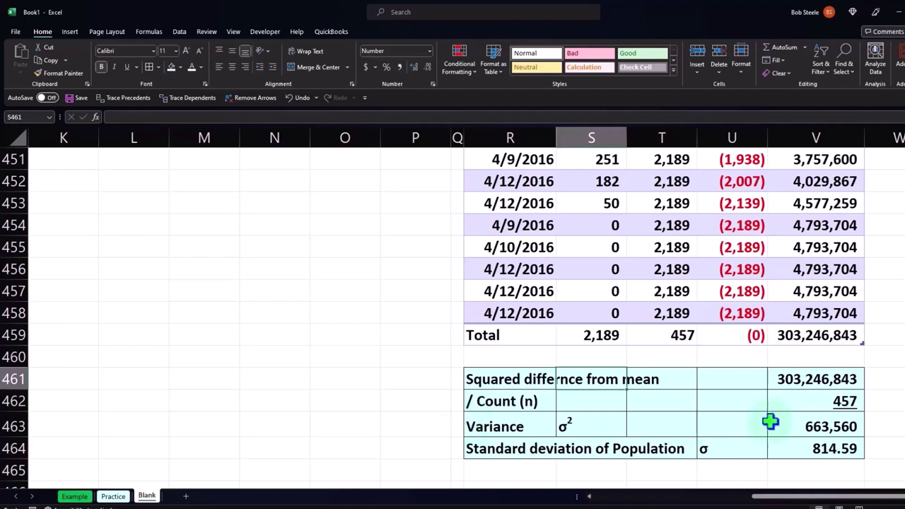
{"action": "left_click", "coordinate": [795, 424]}
{"action": "left_click", "coordinate": [793, 453]}
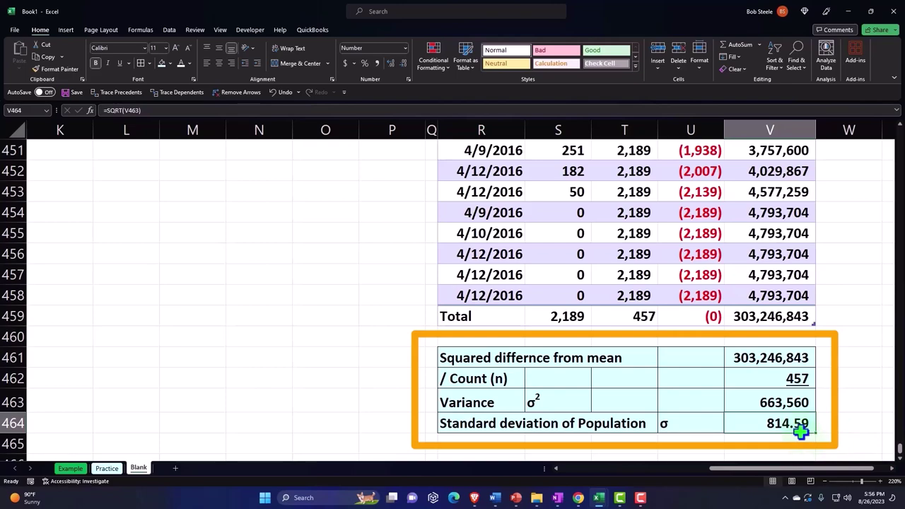
Step: Return to the top summary table and compare the sample standard deviation in E11 with the population value 814.59 in E8
{"action": "mouse_move", "coordinate": [812, 467]}
{"action": "left_mouse_down"}
{"action": "mouse_move", "coordinate": [113, 415]}
{"action": "mouse_move", "coordinate": [135, 362]}
{"action": "left_mouse_up"}
{"action": "scroll", "coordinate": [135, 361], "scroll_direction": "up", "scroll_amount": 10}
{"action": "scroll", "coordinate": [135, 361], "scroll_direction": "up", "scroll_amount": 12}
{"action": "scroll", "coordinate": [135, 361], "scroll_direction": "up", "scroll_amount": 9}
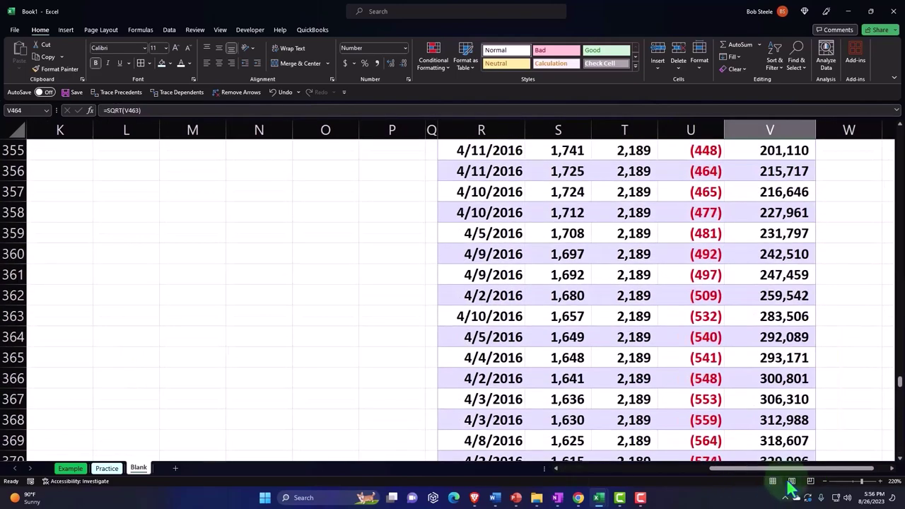
{"action": "left_click_drag", "start_coordinate": [781, 468], "coordinate": [361, 466]}
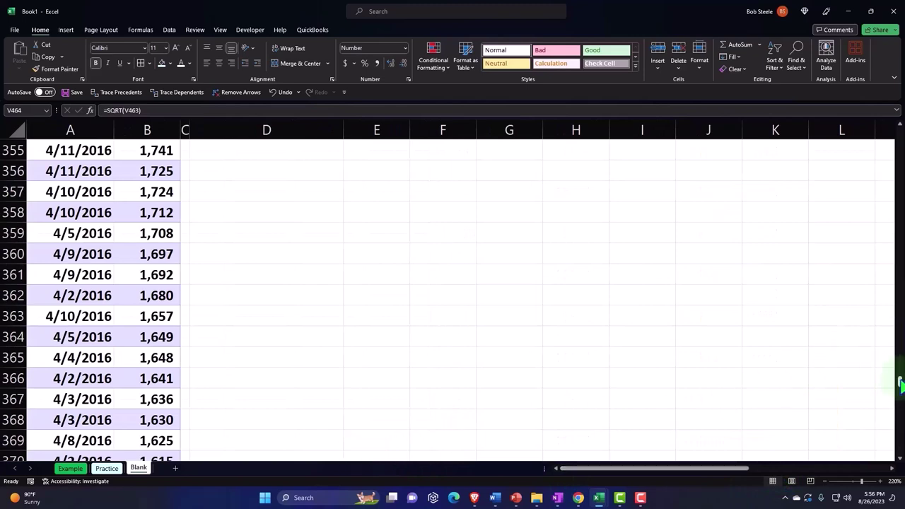
{"action": "left_click_drag", "start_coordinate": [900, 382], "coordinate": [901, 93]}
{"action": "left_click", "coordinate": [368, 259]}
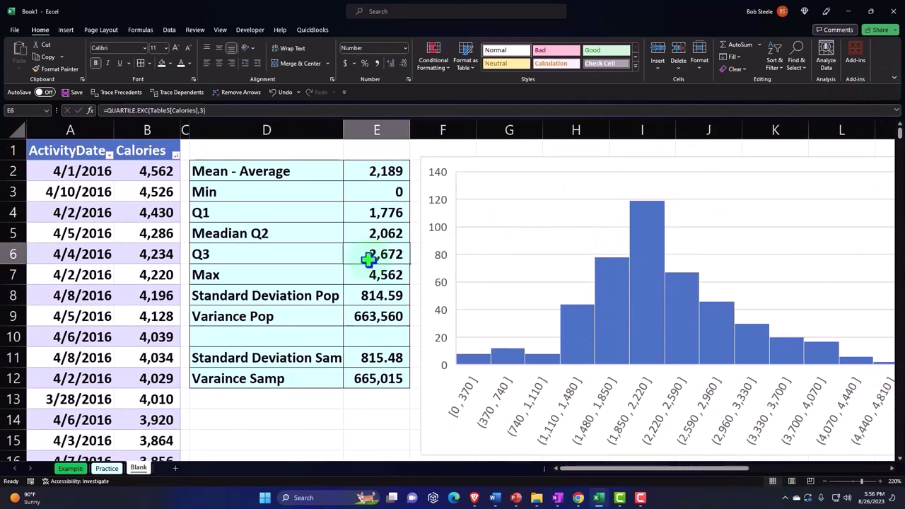
{"action": "left_click", "coordinate": [377, 355]}
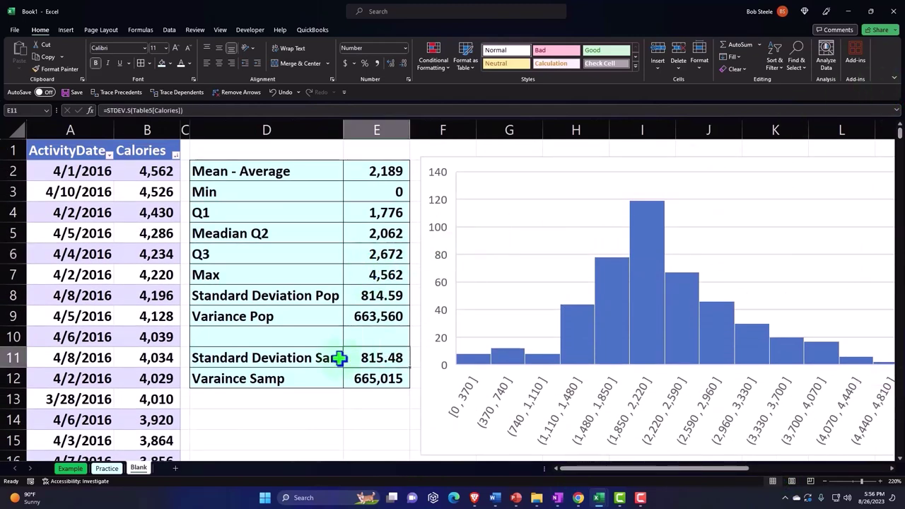
{"action": "left_click", "coordinate": [388, 297]}
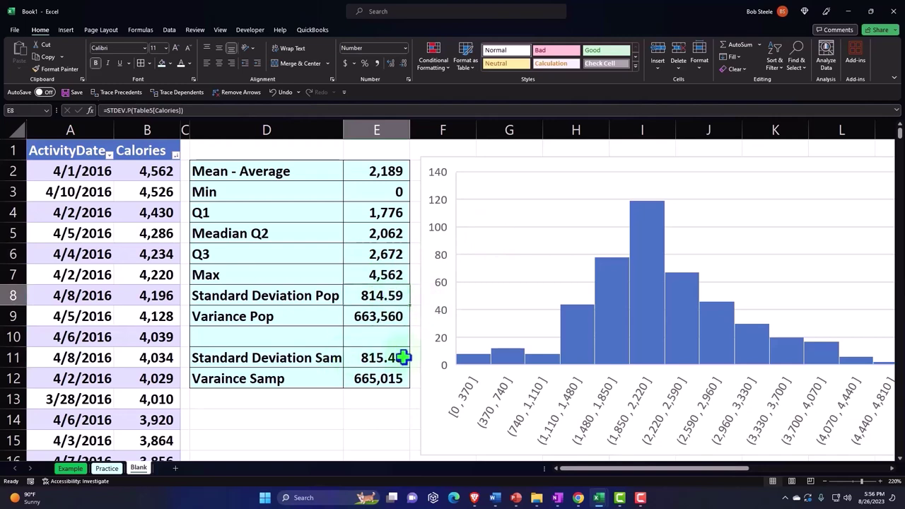